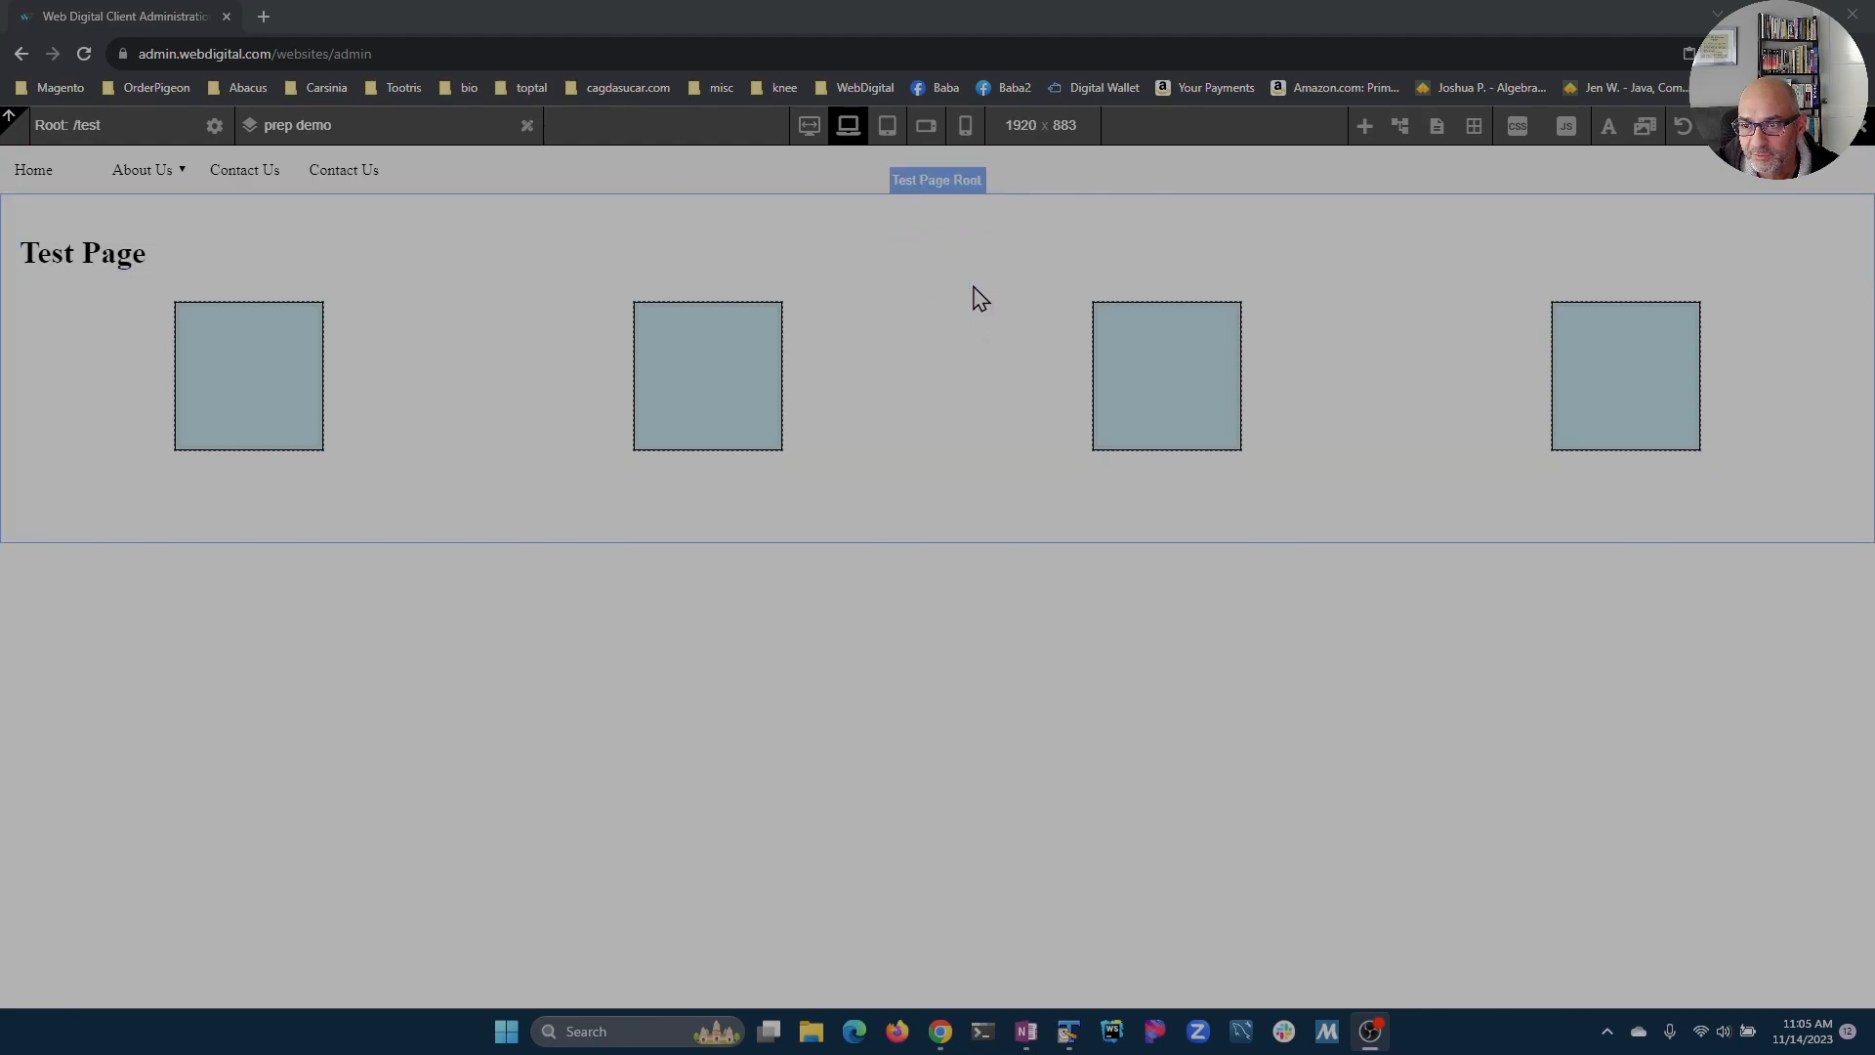
Step: Open the Test Page CSS rules and inspect the .container rule under desktop and phone portrait media
{"action": "mouse_move", "coordinate": [952, 293]}
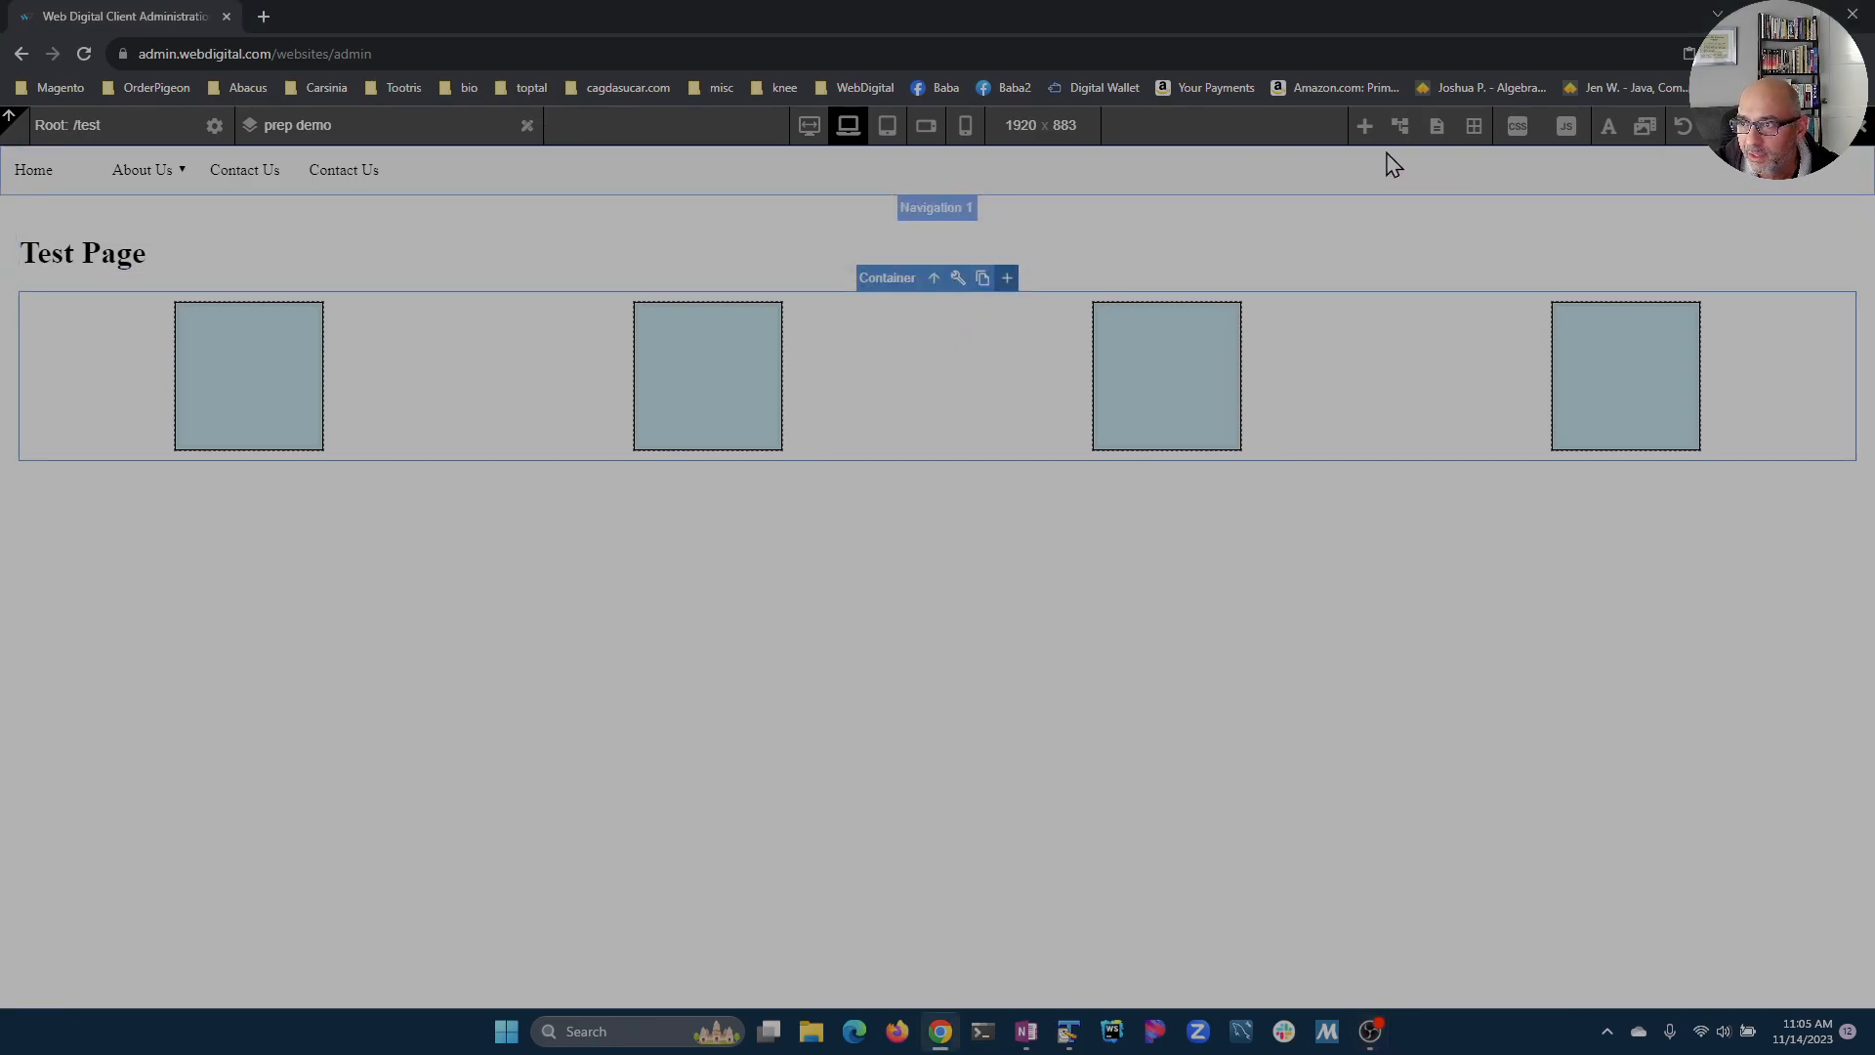
{"action": "left_click", "coordinate": [1517, 127]}
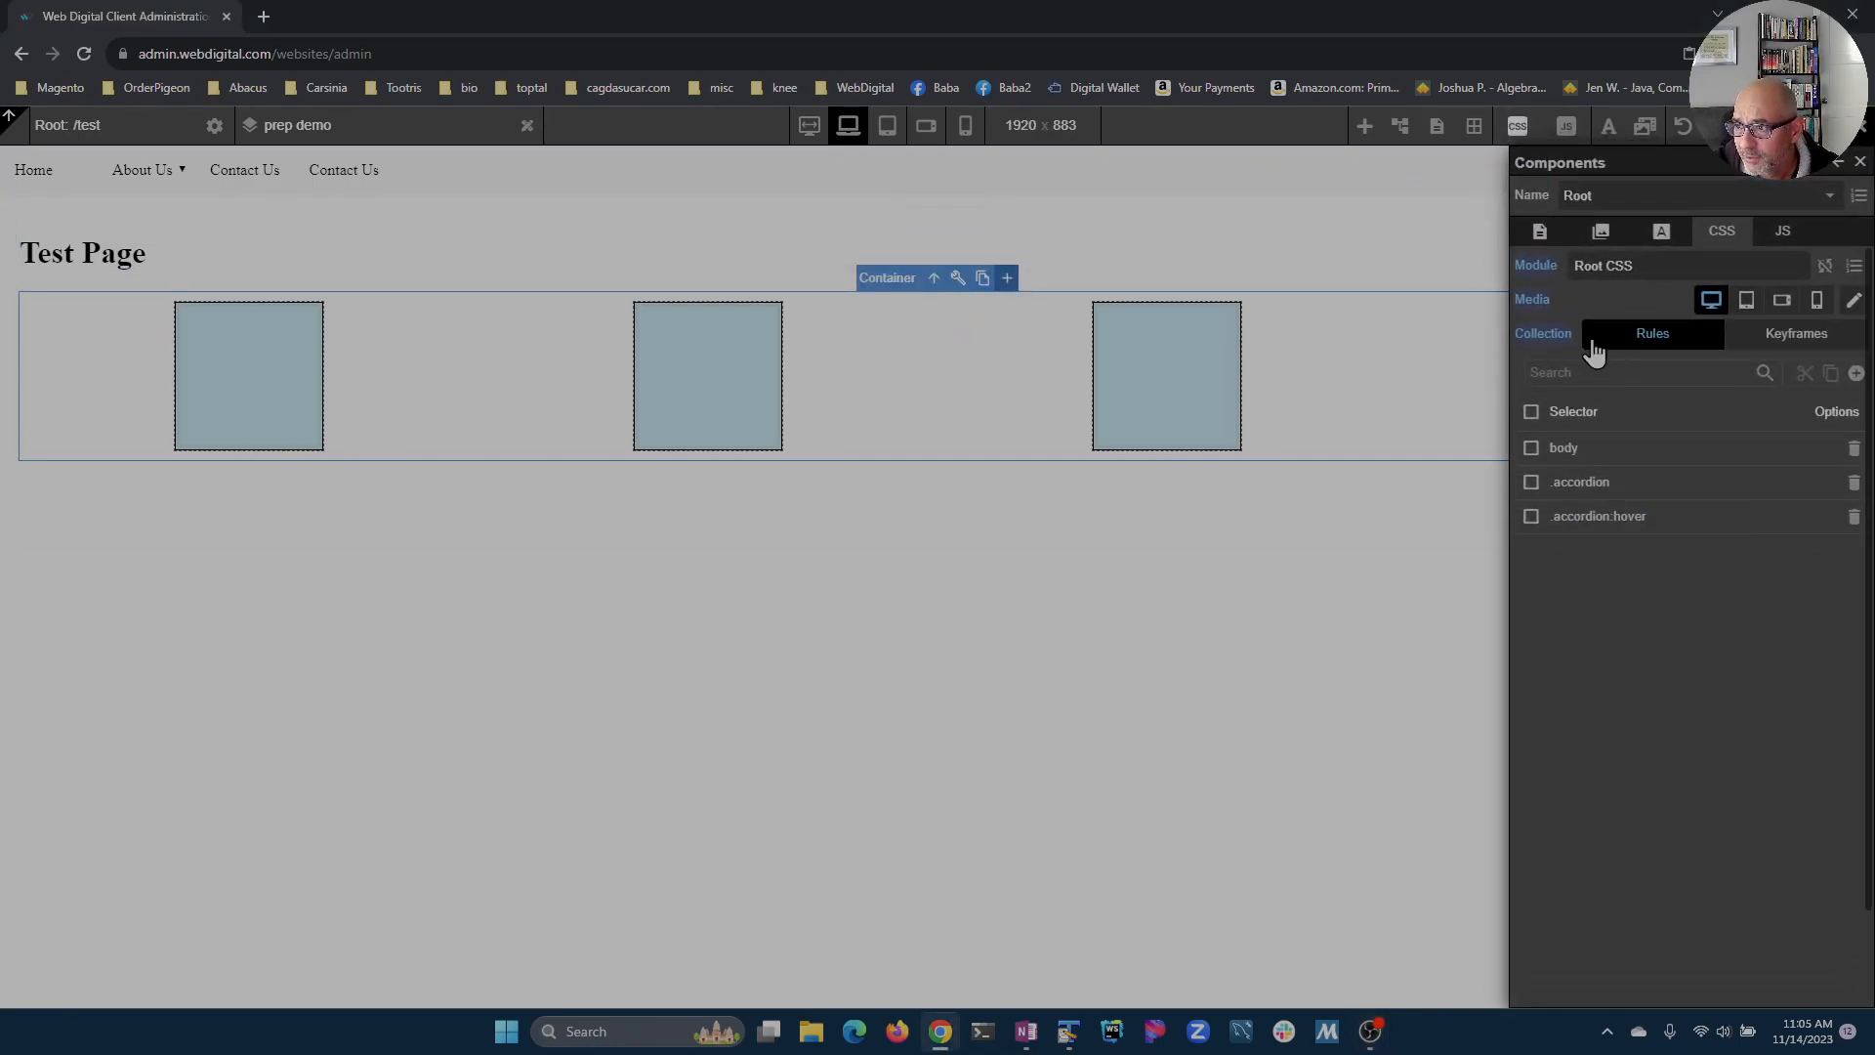
{"action": "left_click", "coordinate": [1719, 195]}
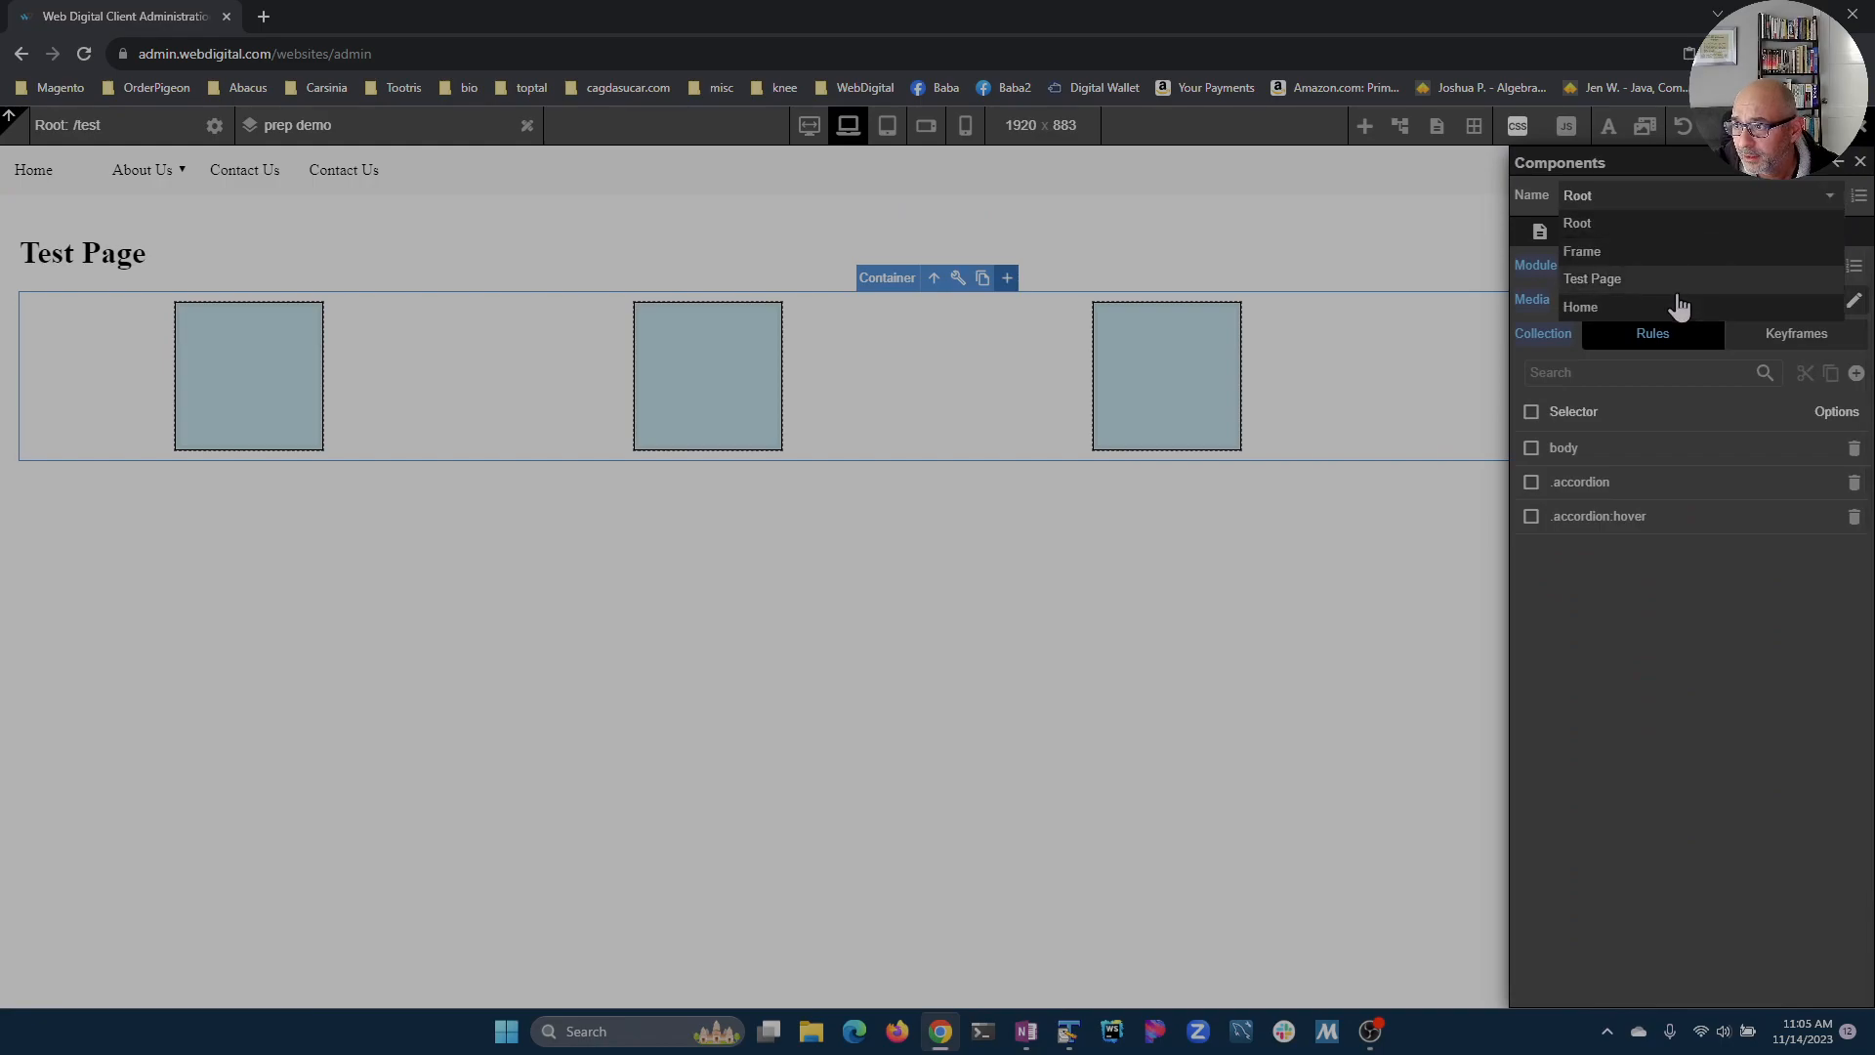
{"action": "left_click", "coordinate": [1680, 282]}
{"action": "left_click", "coordinate": [1592, 344]}
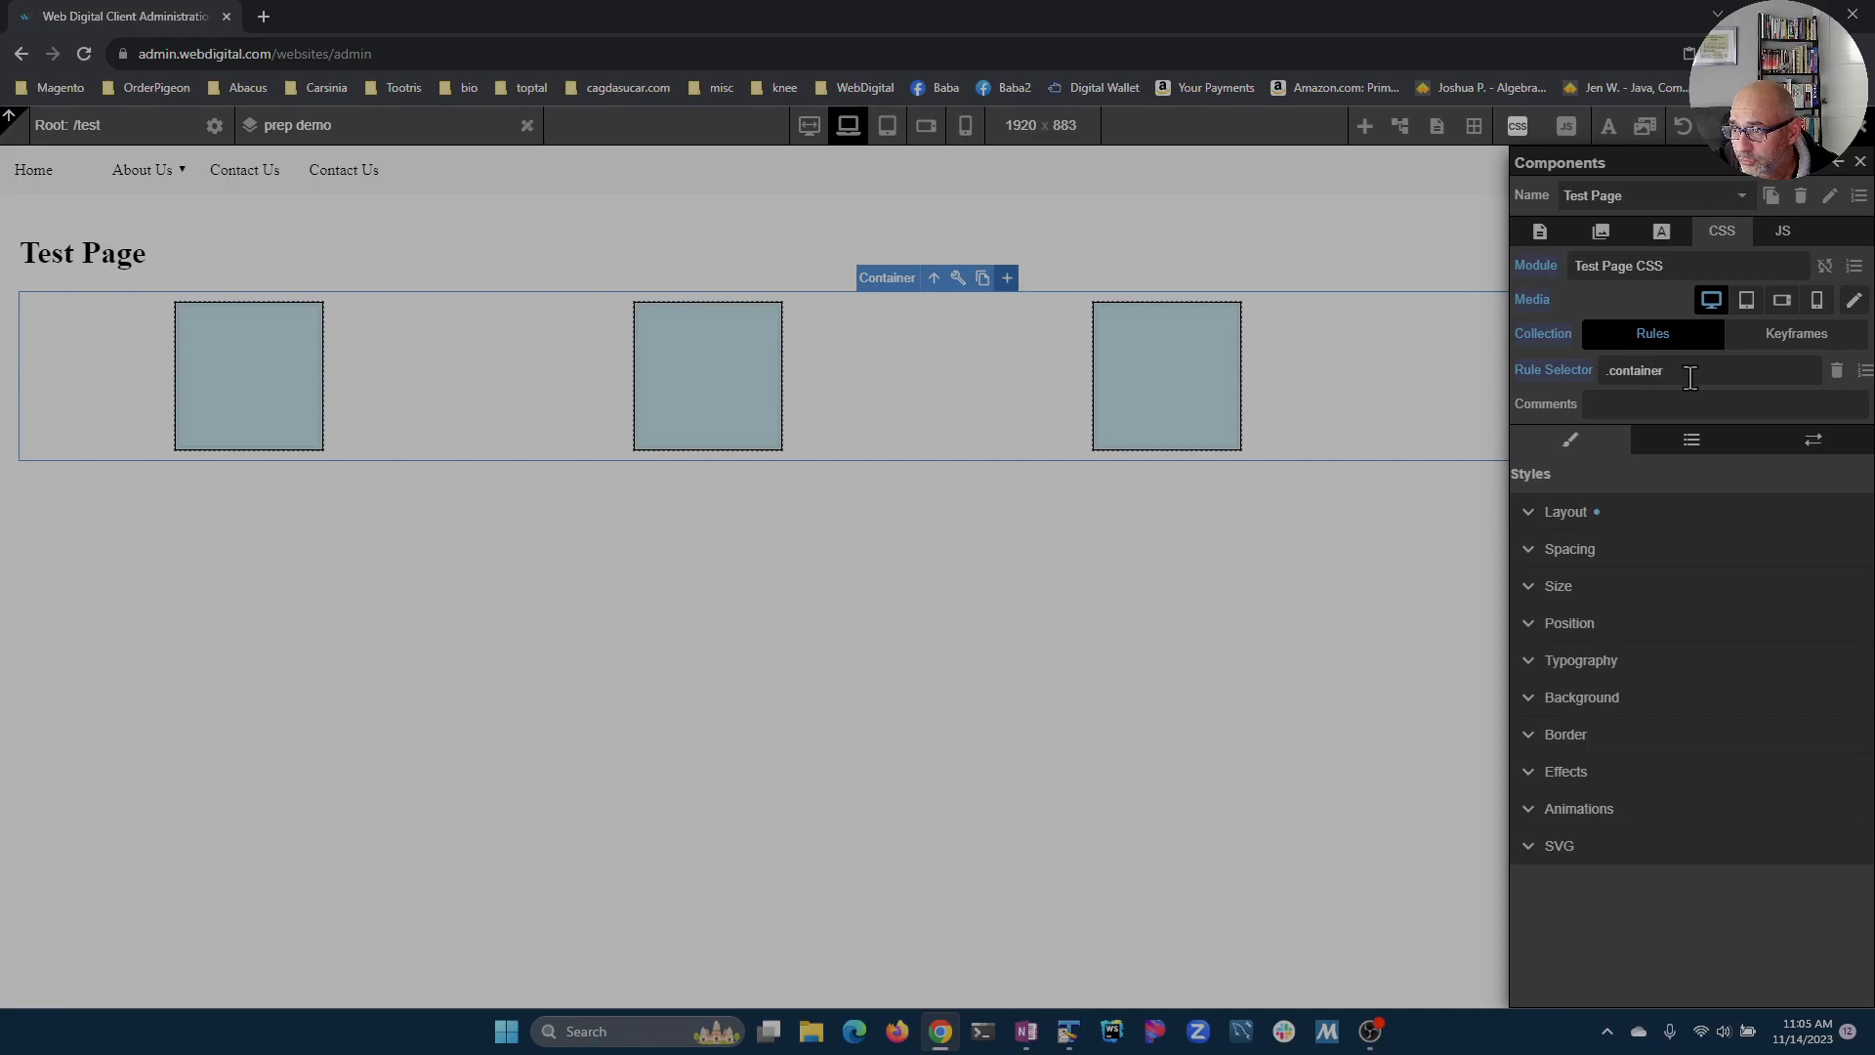
{"action": "left_click", "coordinate": [1864, 370]}
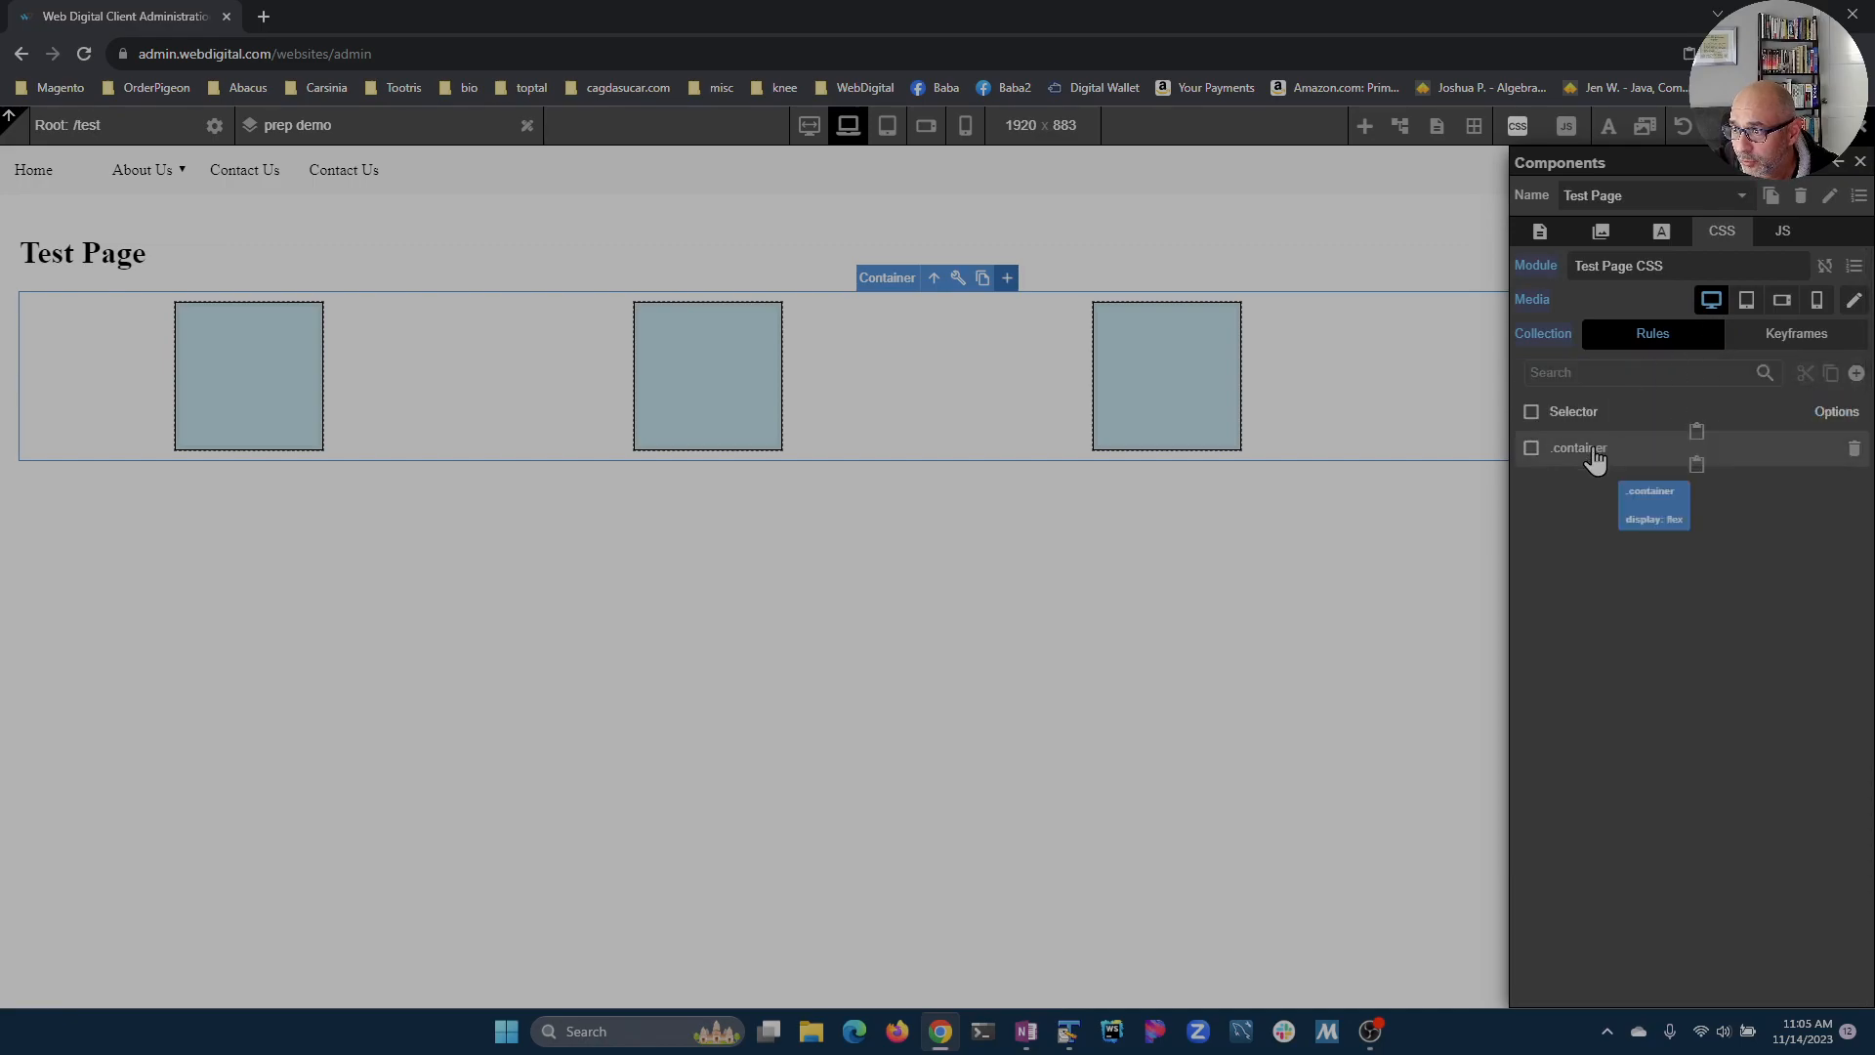
{"action": "left_click", "coordinate": [1816, 299]}
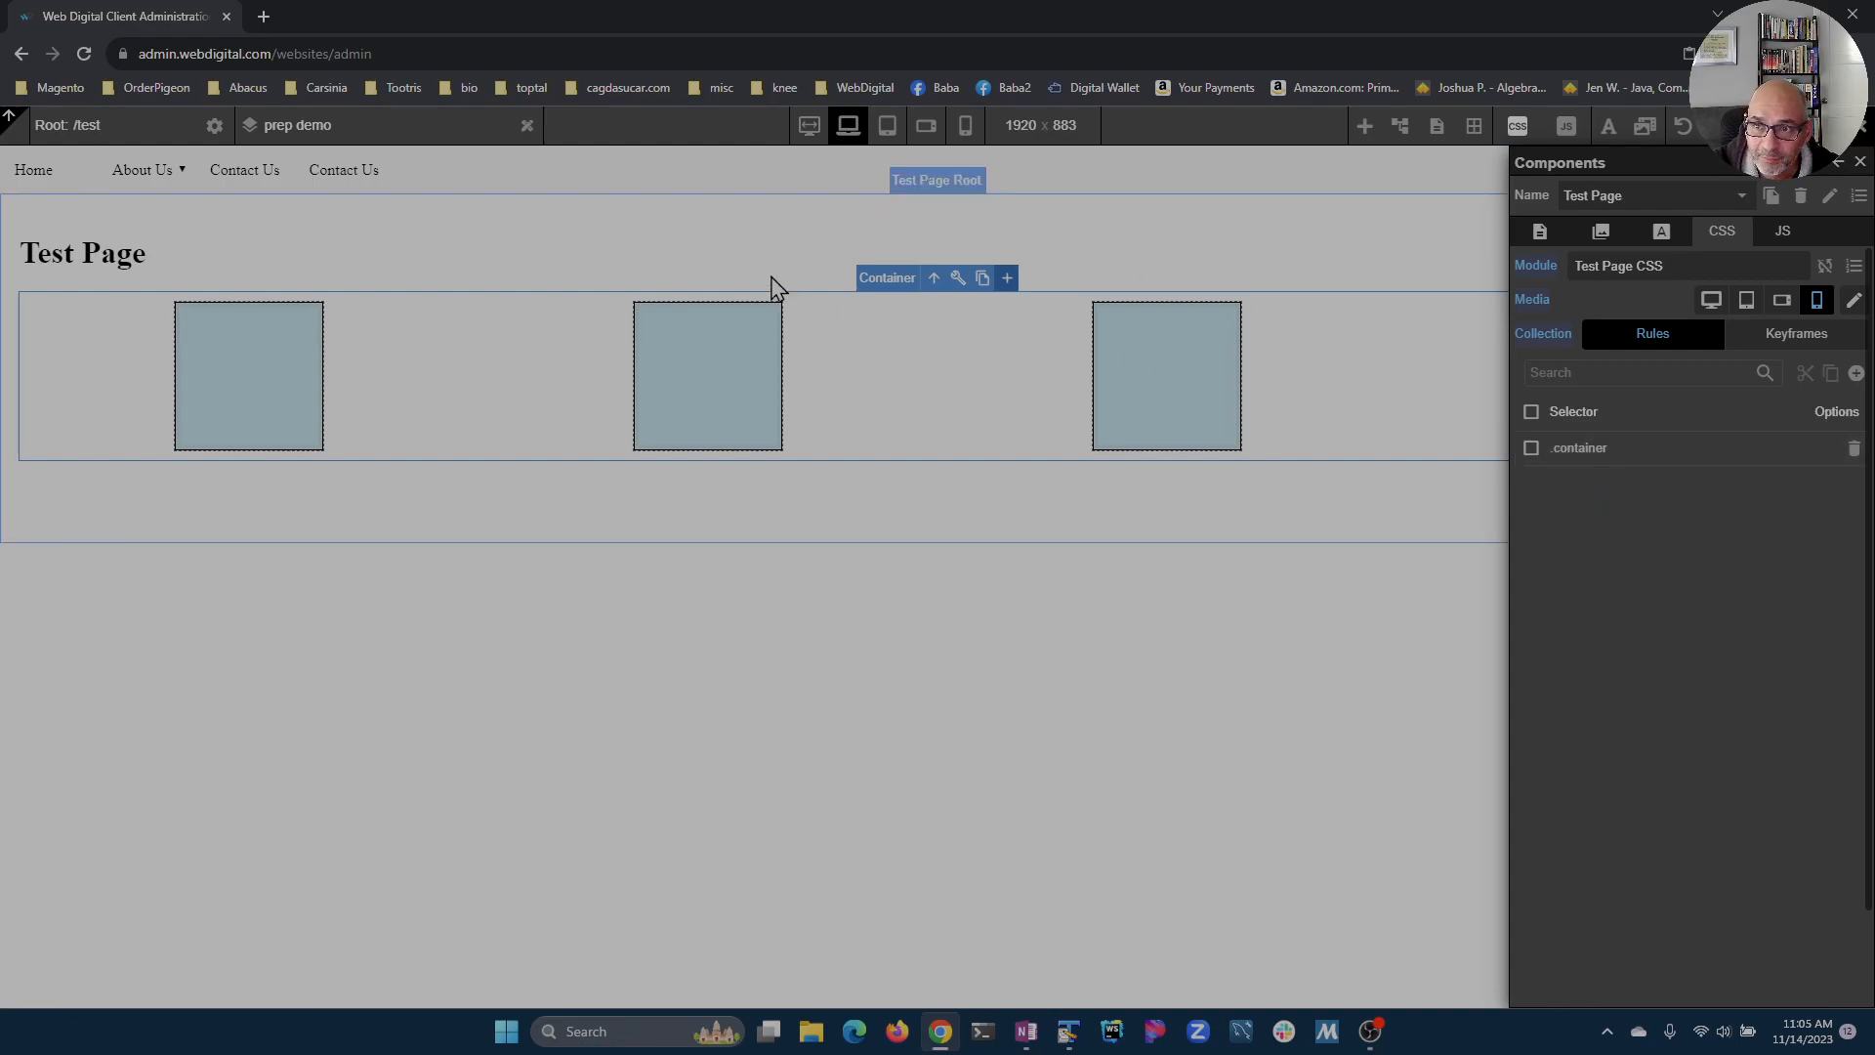
Step: Preview the page in phone portrait, desktop, tablet and mobile landscape views, resizing the preview frame
{"action": "left_click", "coordinate": [965, 125]}
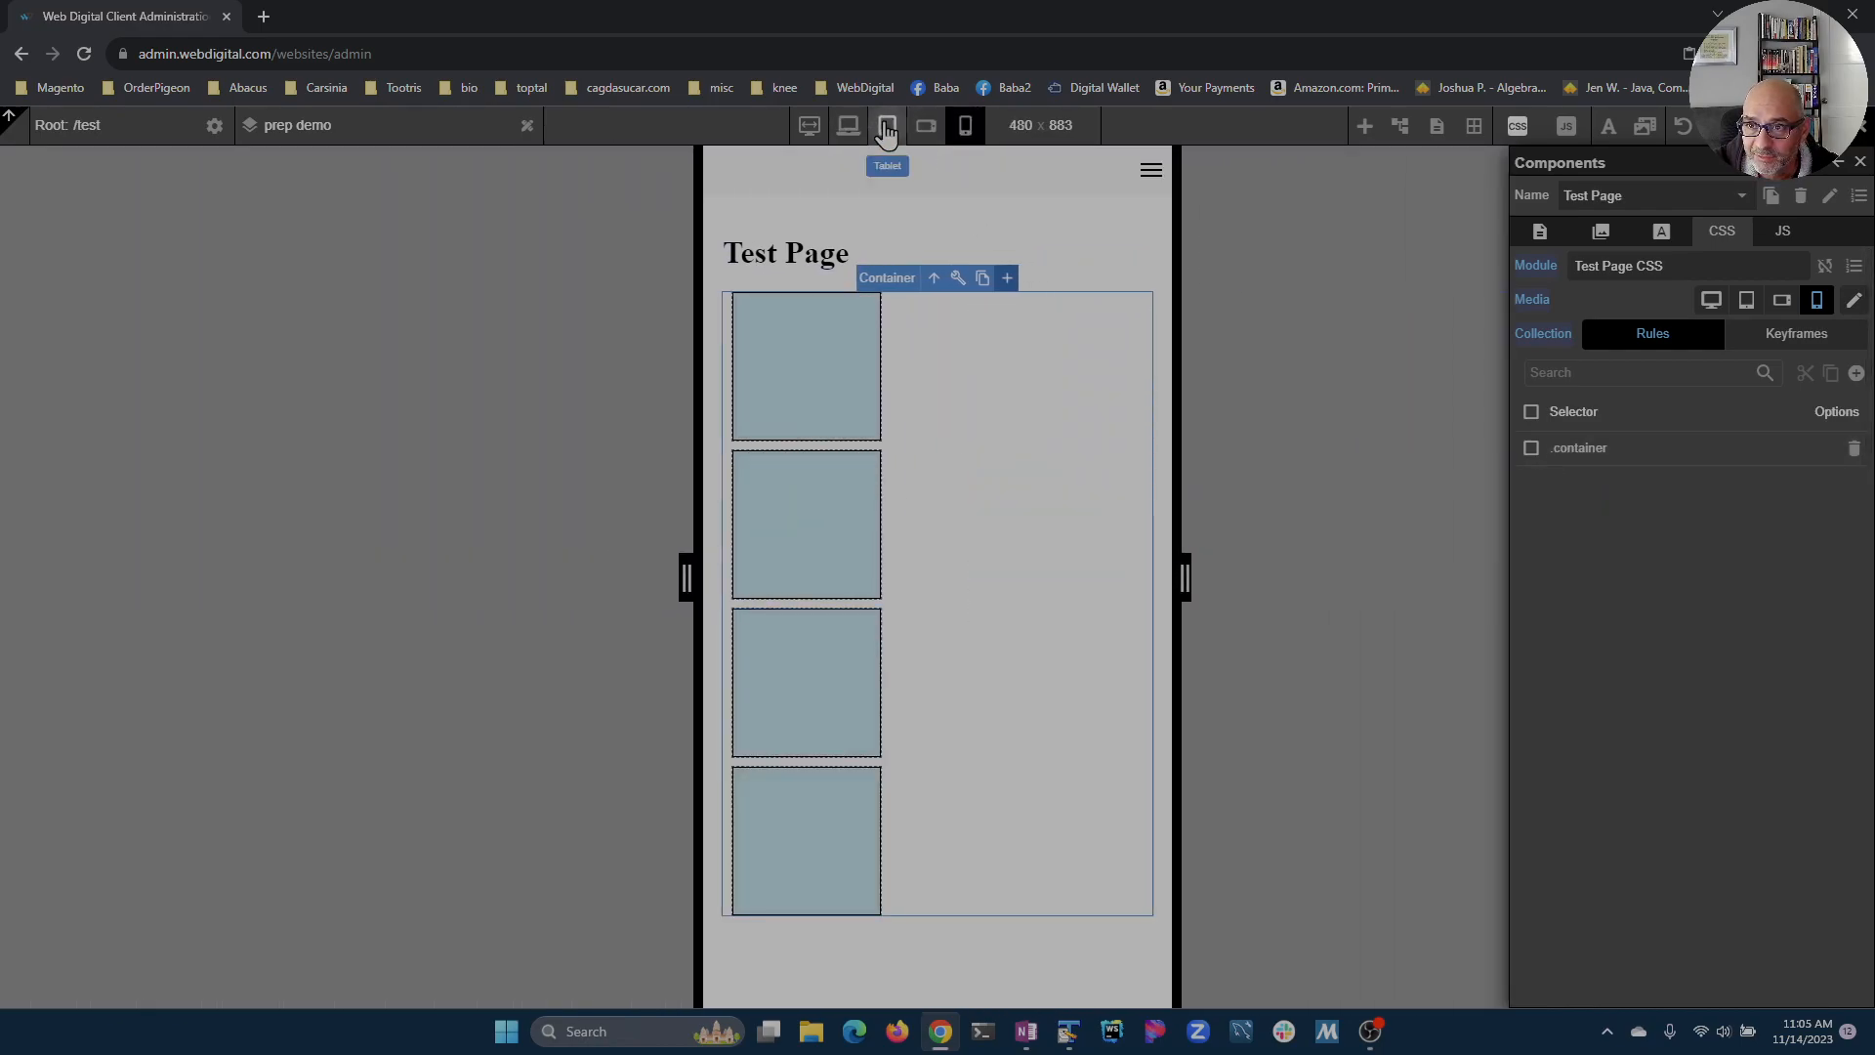
{"action": "left_click", "coordinate": [847, 125]}
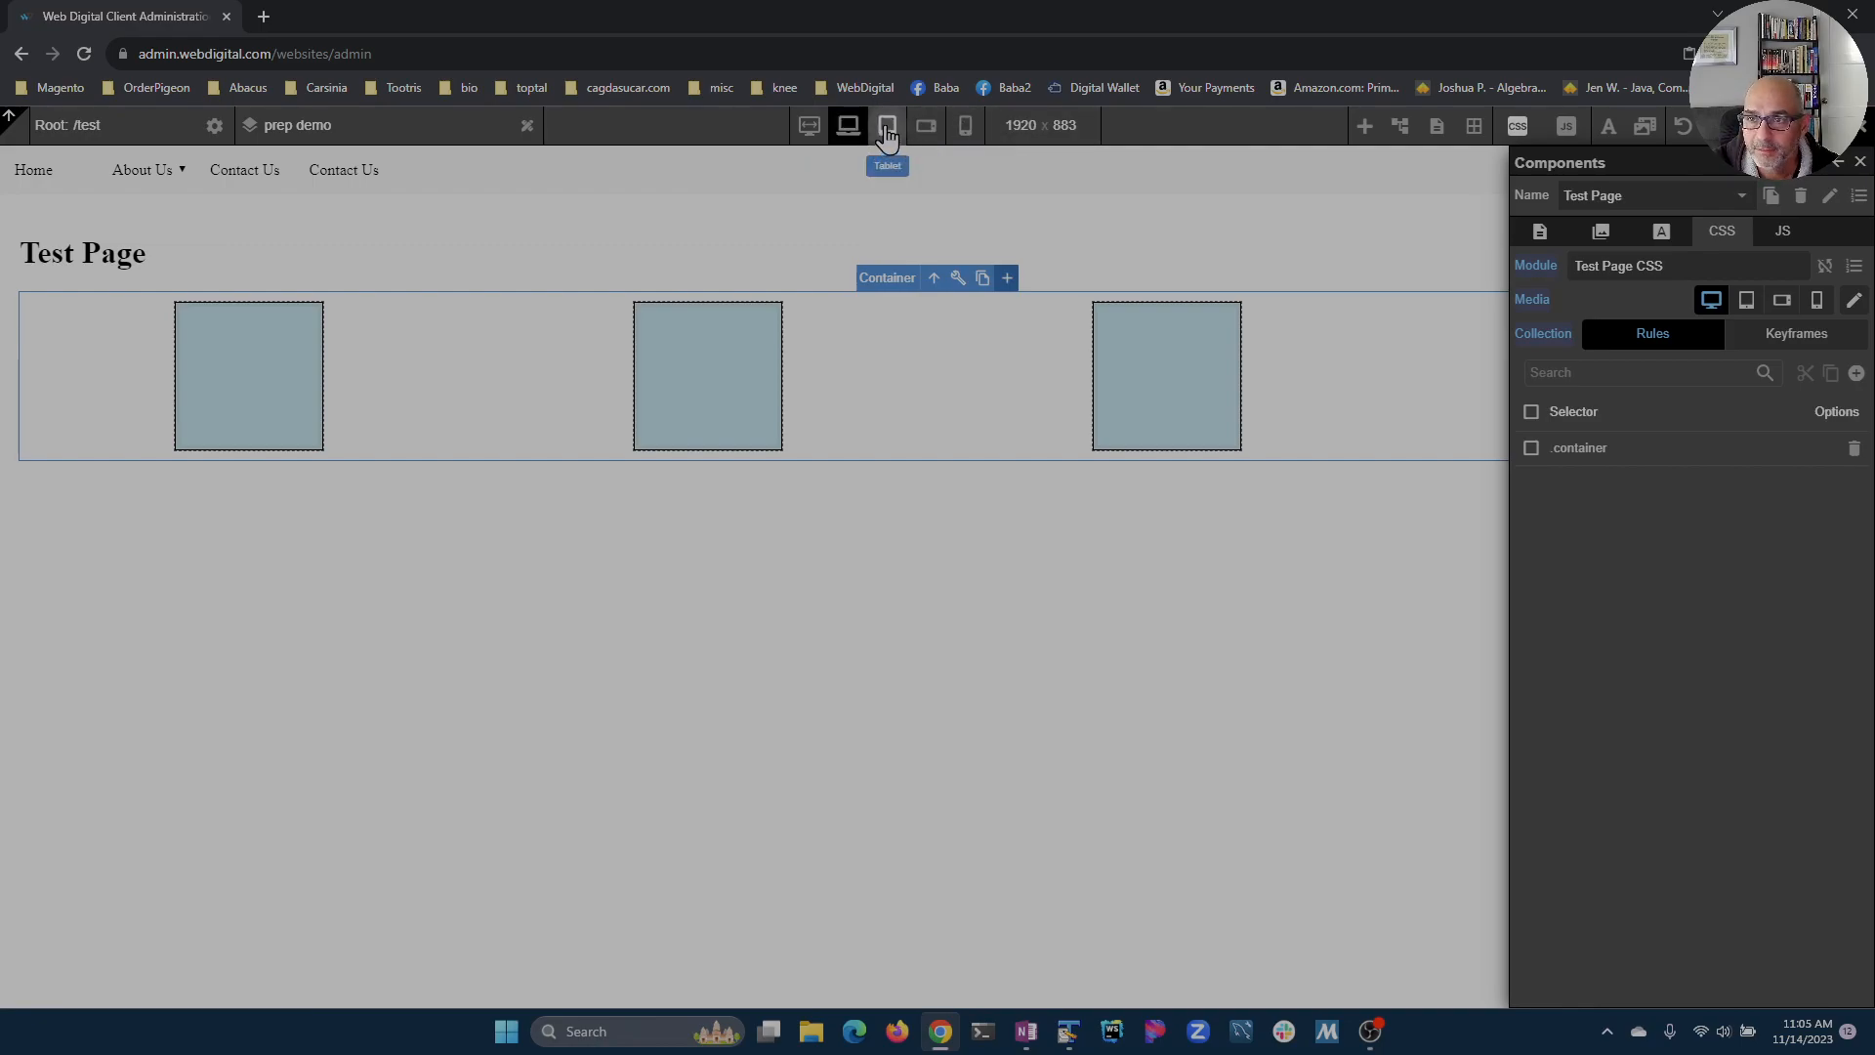
{"action": "left_click", "coordinate": [887, 132]}
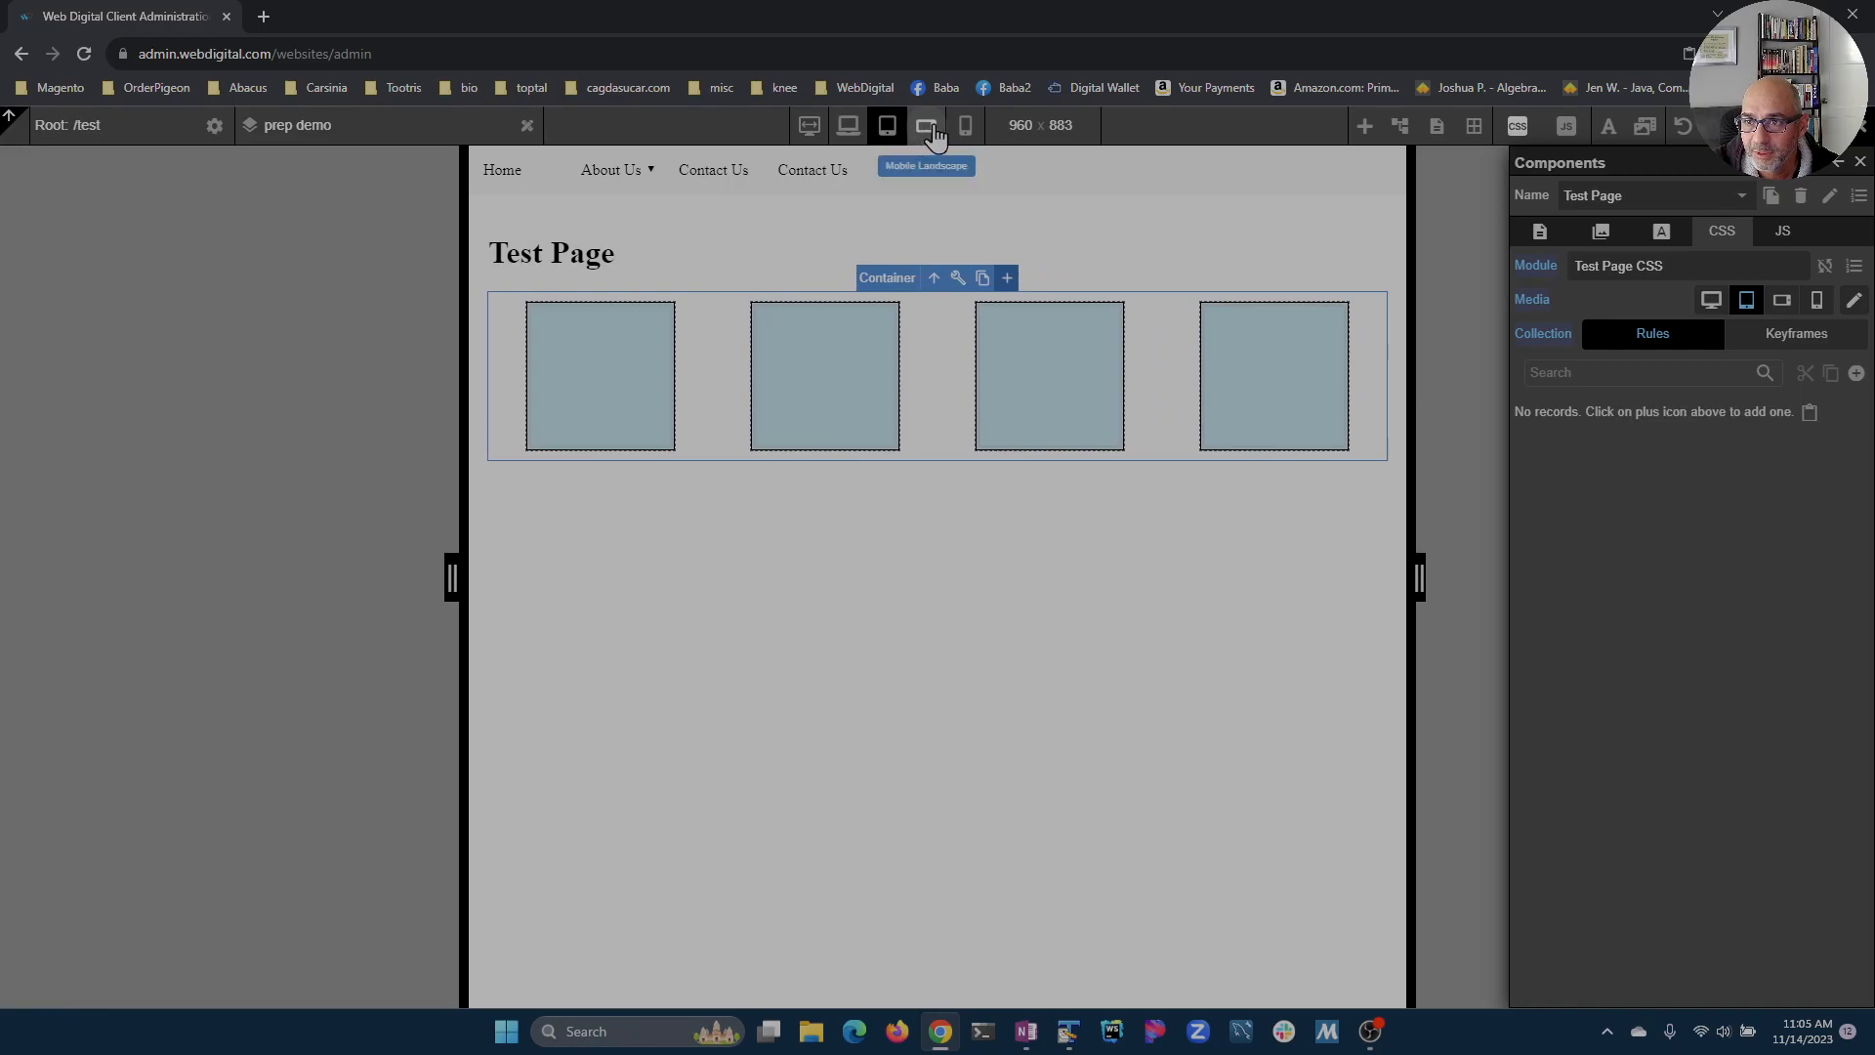
{"action": "left_click_drag", "start_coordinate": [455, 592], "coordinate": [508, 586]}
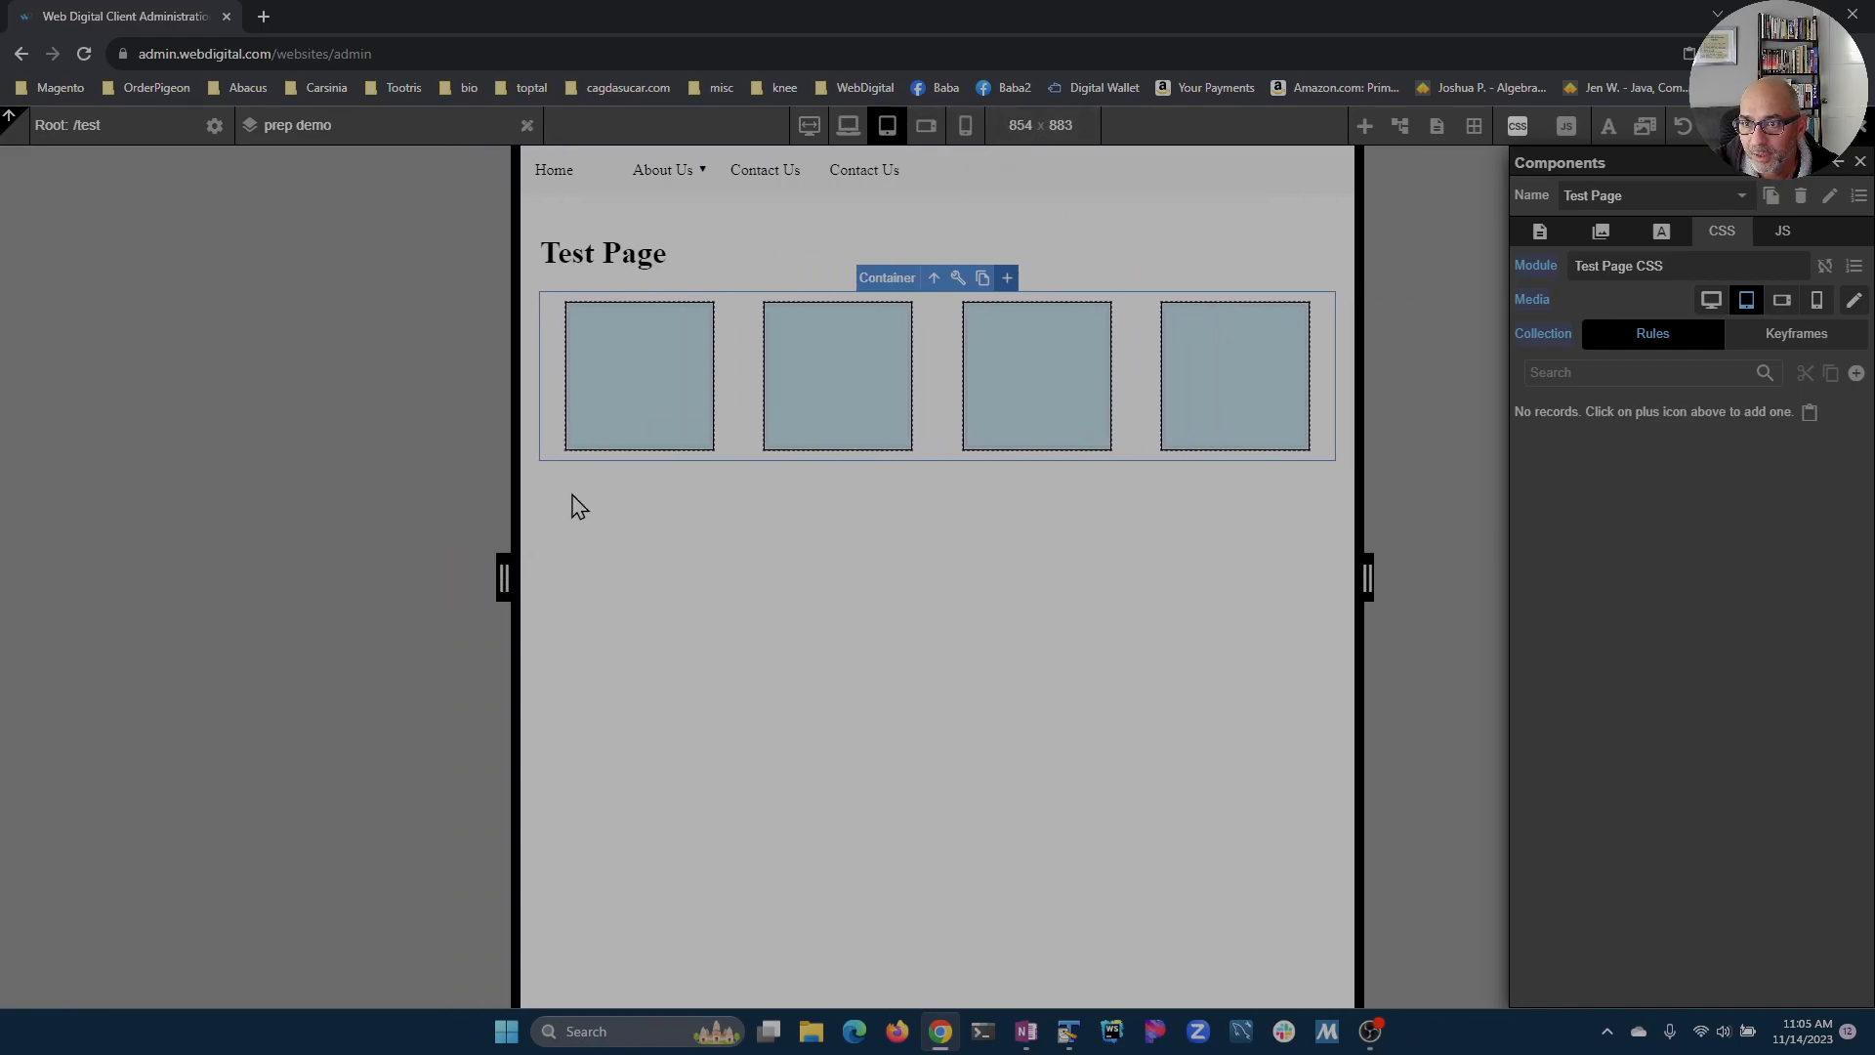
{"action": "left_click", "coordinate": [925, 131]}
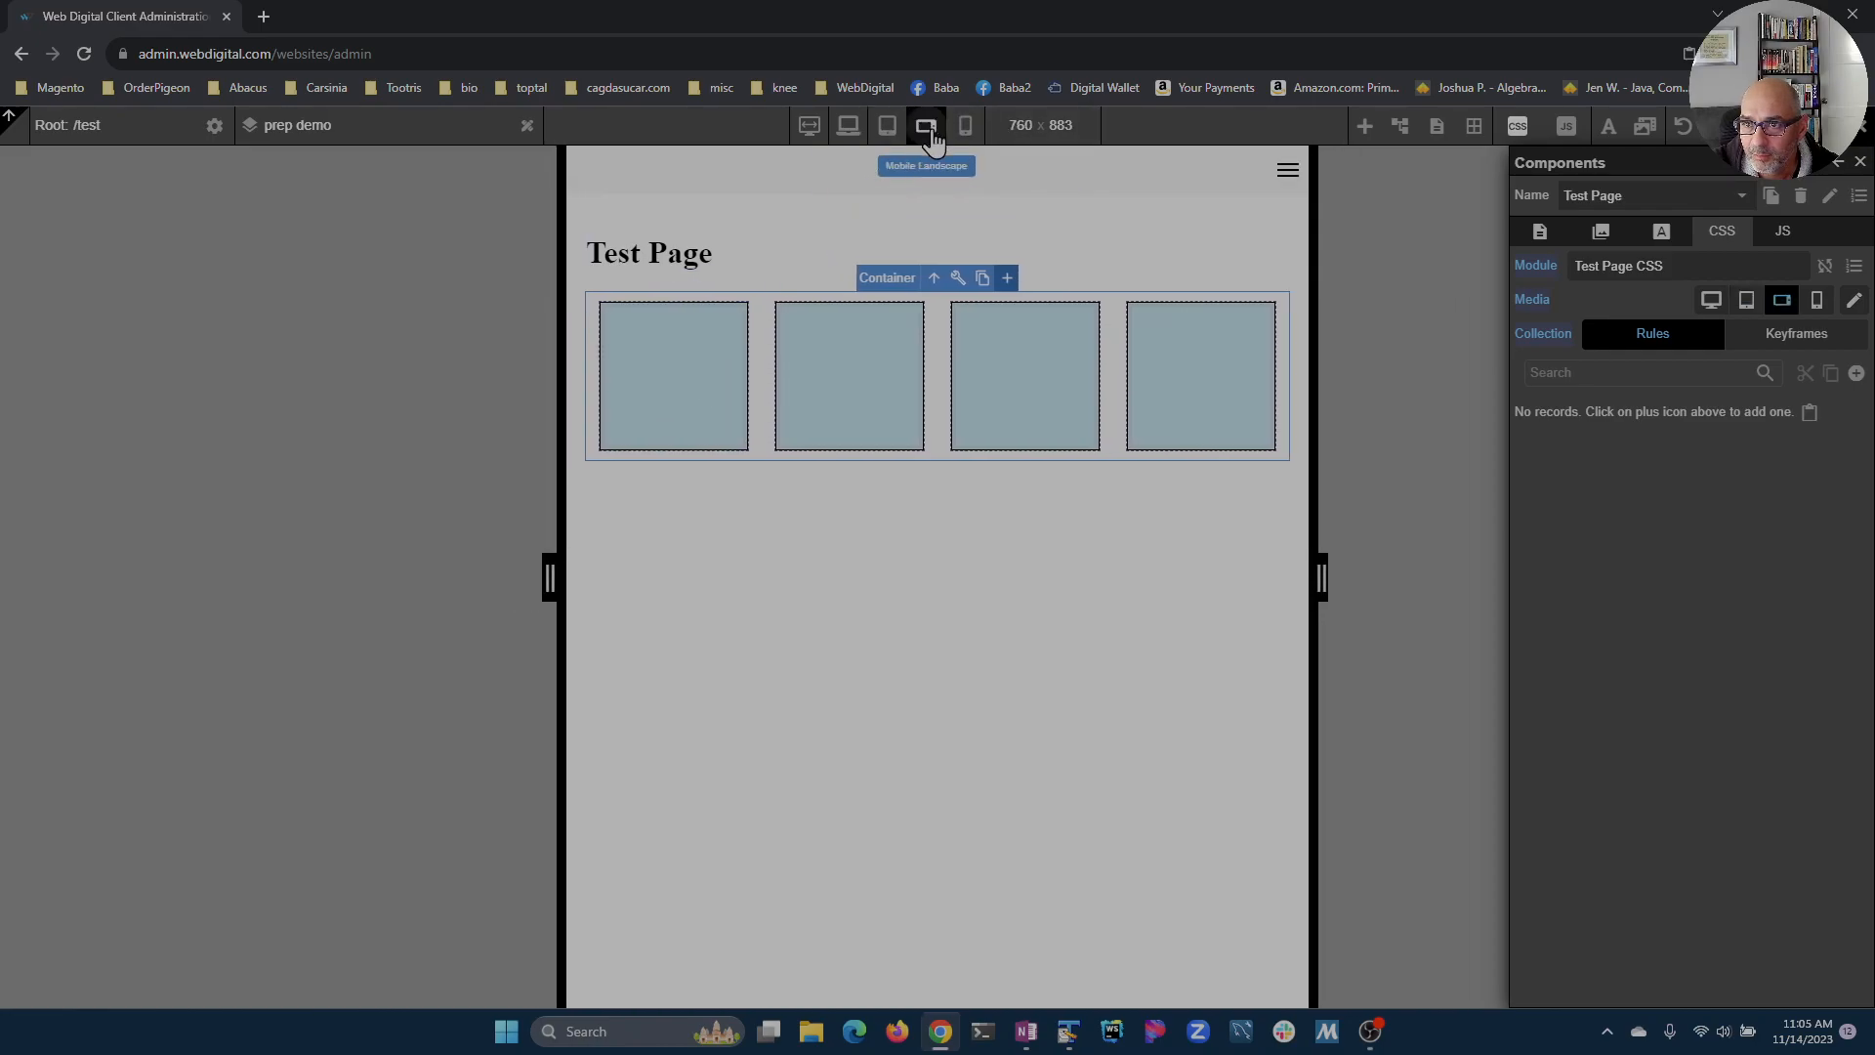
{"action": "left_click", "coordinate": [965, 131]}
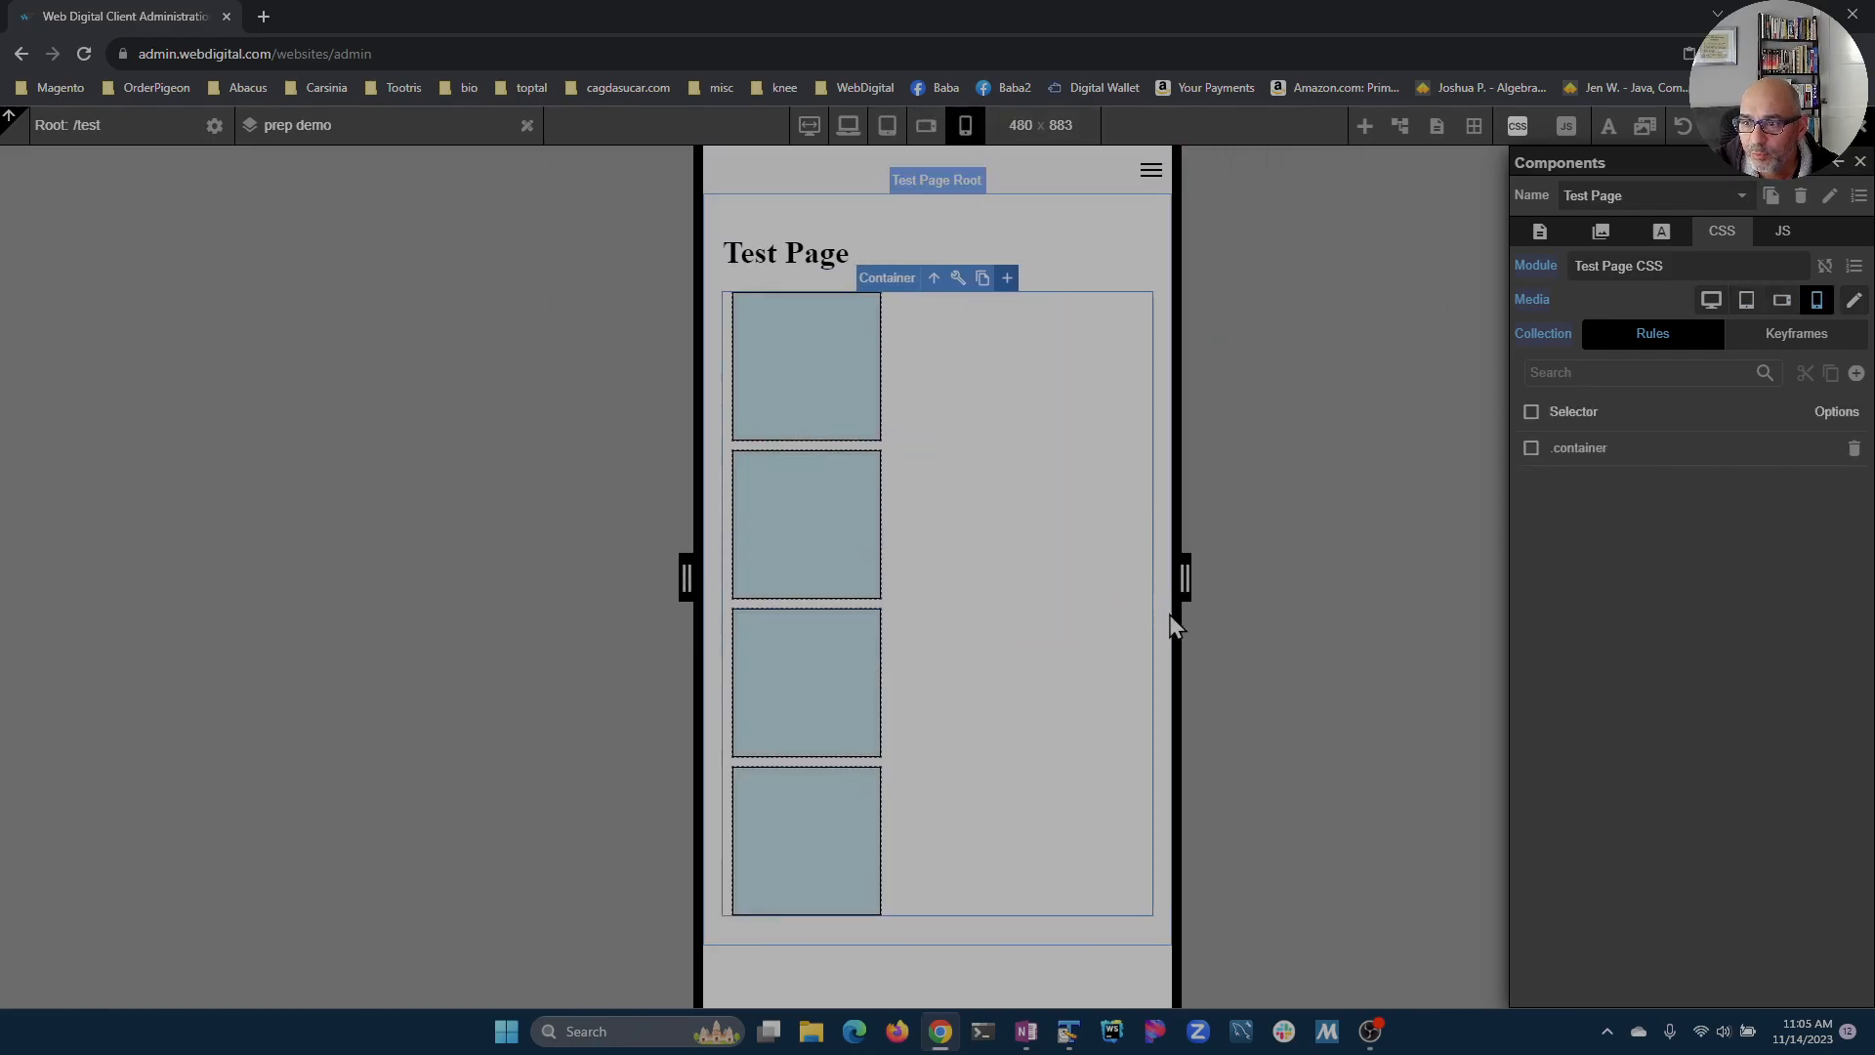
{"action": "left_click_drag", "start_coordinate": [1181, 592], "coordinate": [1321, 607]}
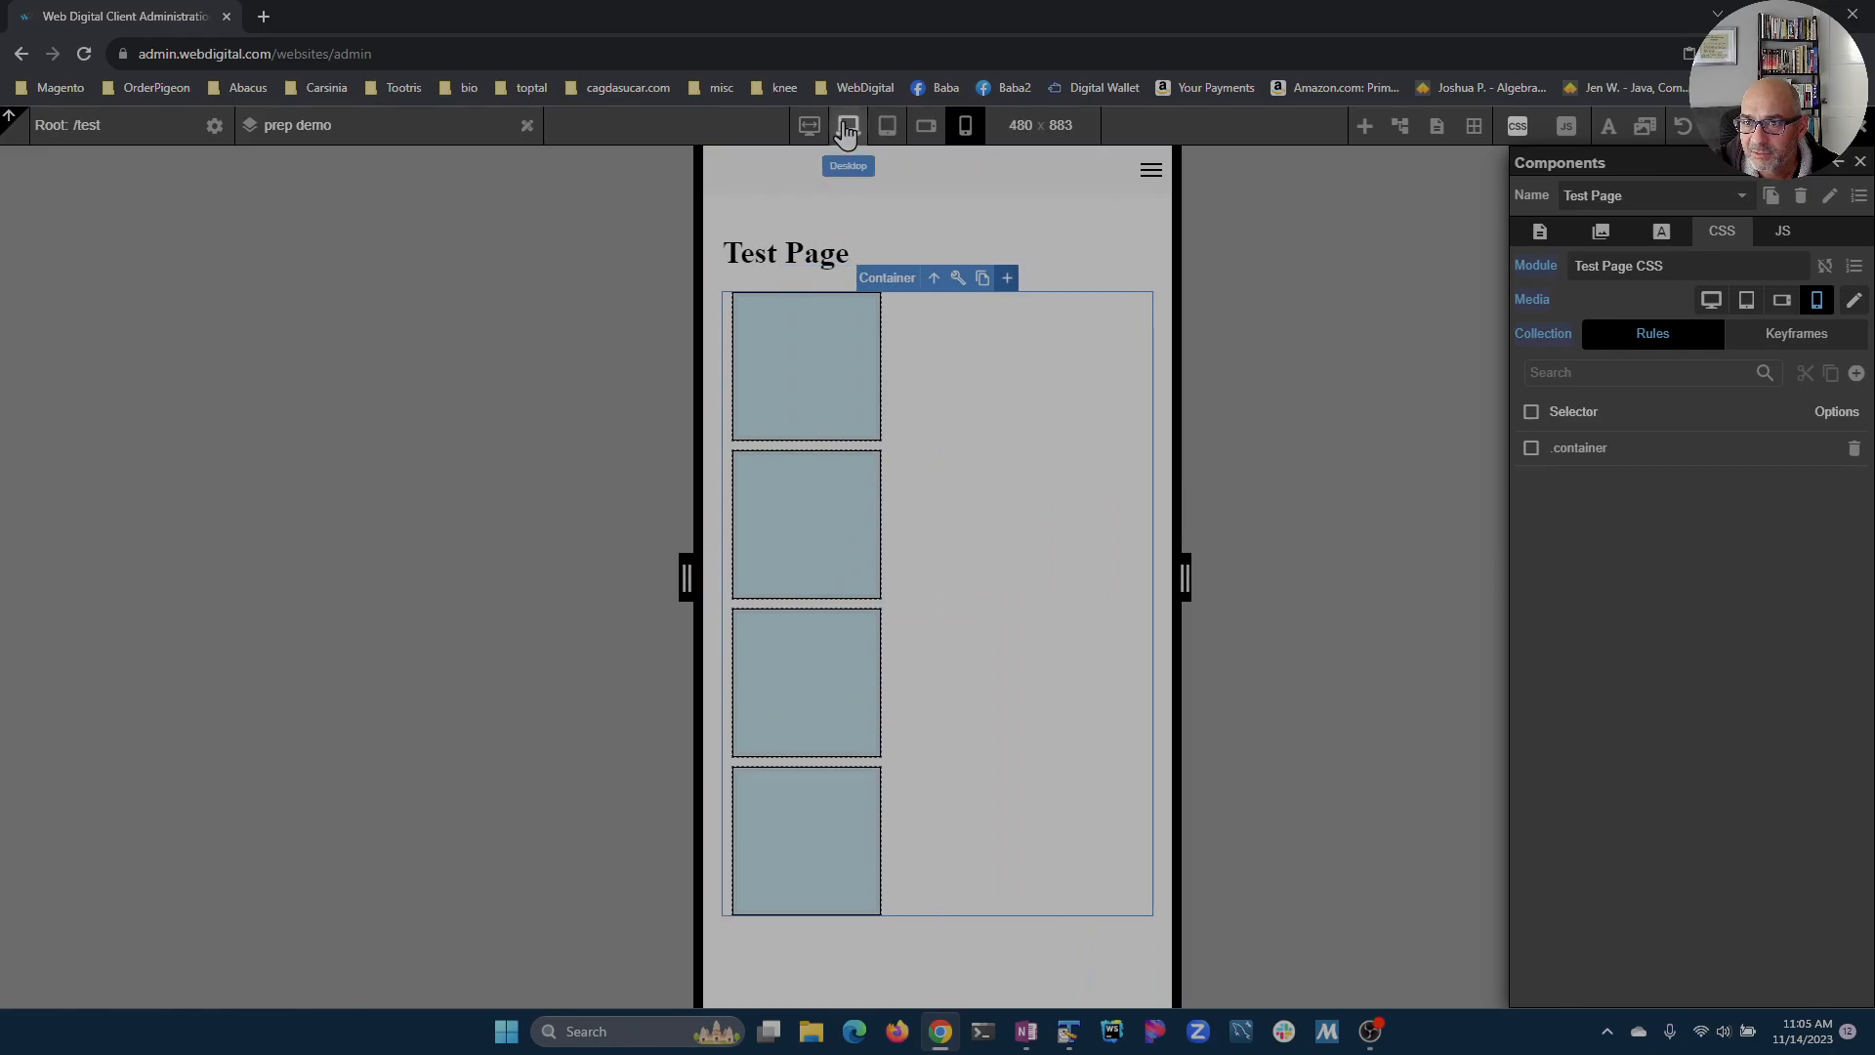
Step: Switch the preview to freehand mode, widen the frame slightly, and return to desktop view
{"action": "left_click", "coordinate": [846, 134]}
{"action": "left_click", "coordinate": [811, 133]}
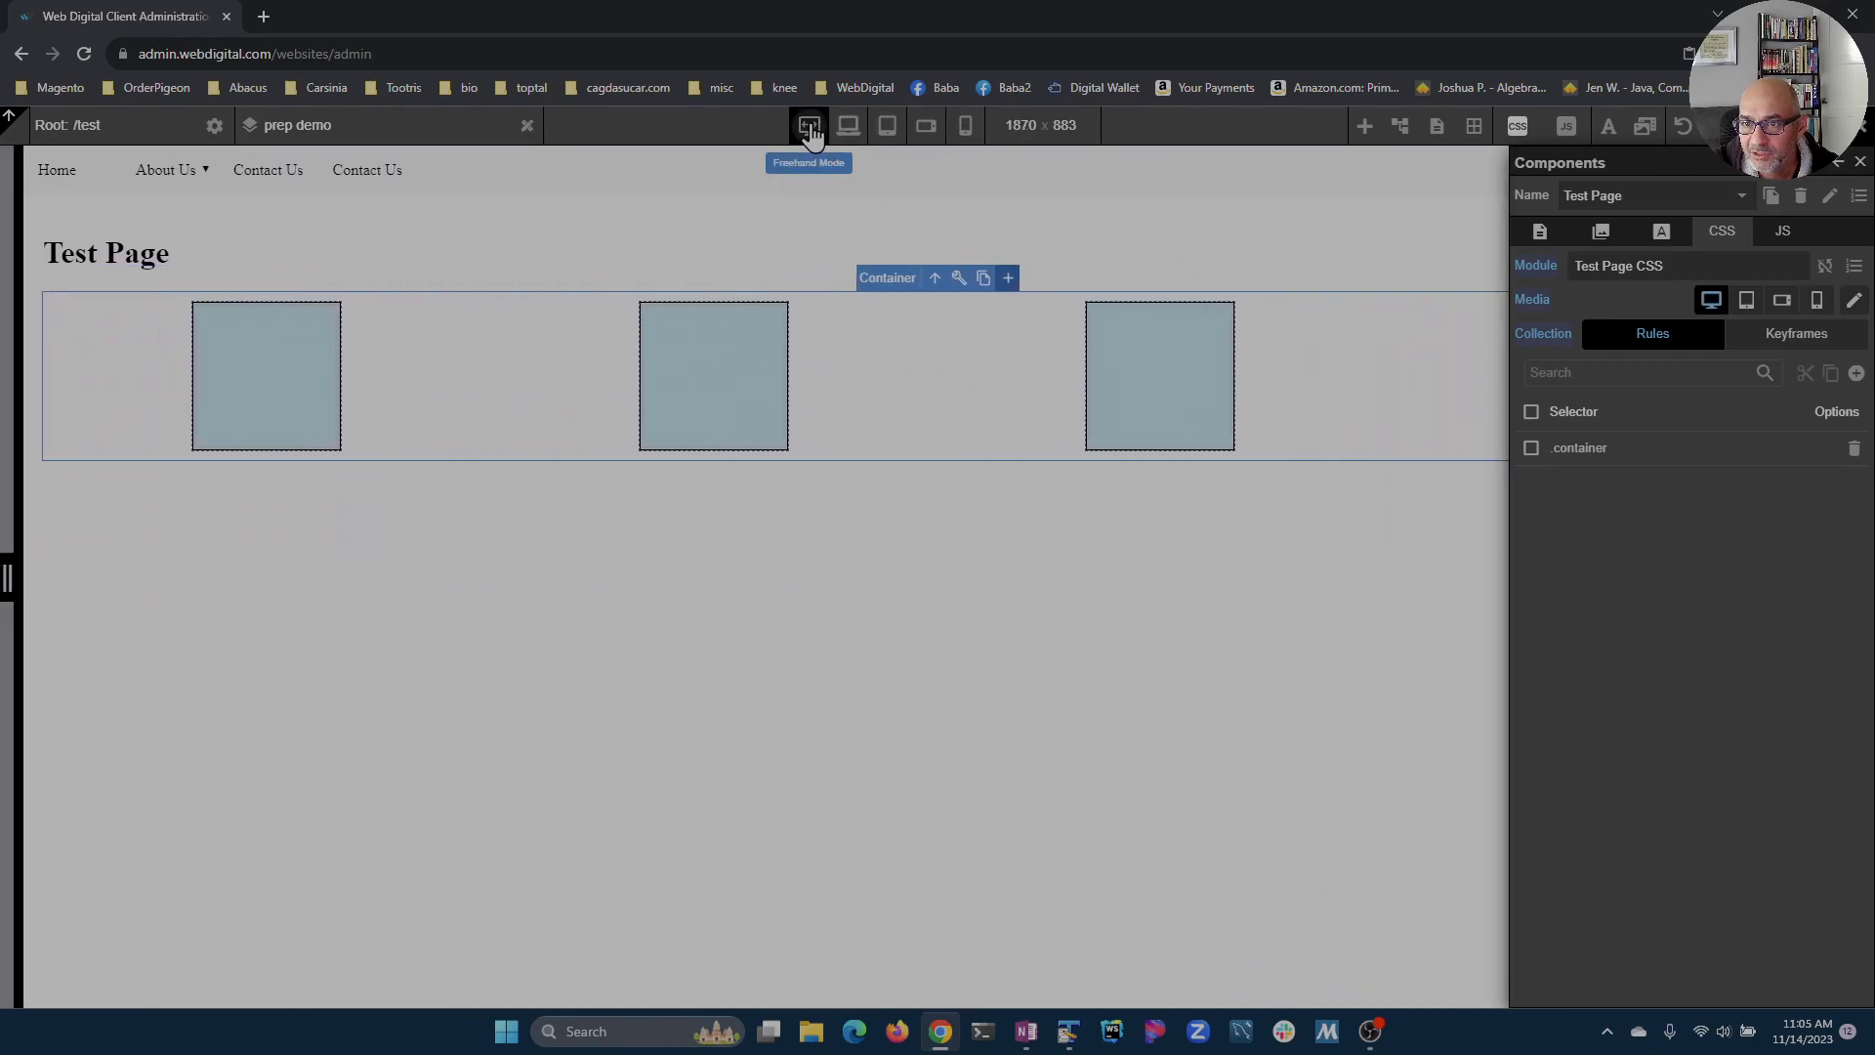
{"action": "left_click_drag", "start_coordinate": [10, 576], "coordinate": [56, 623]}
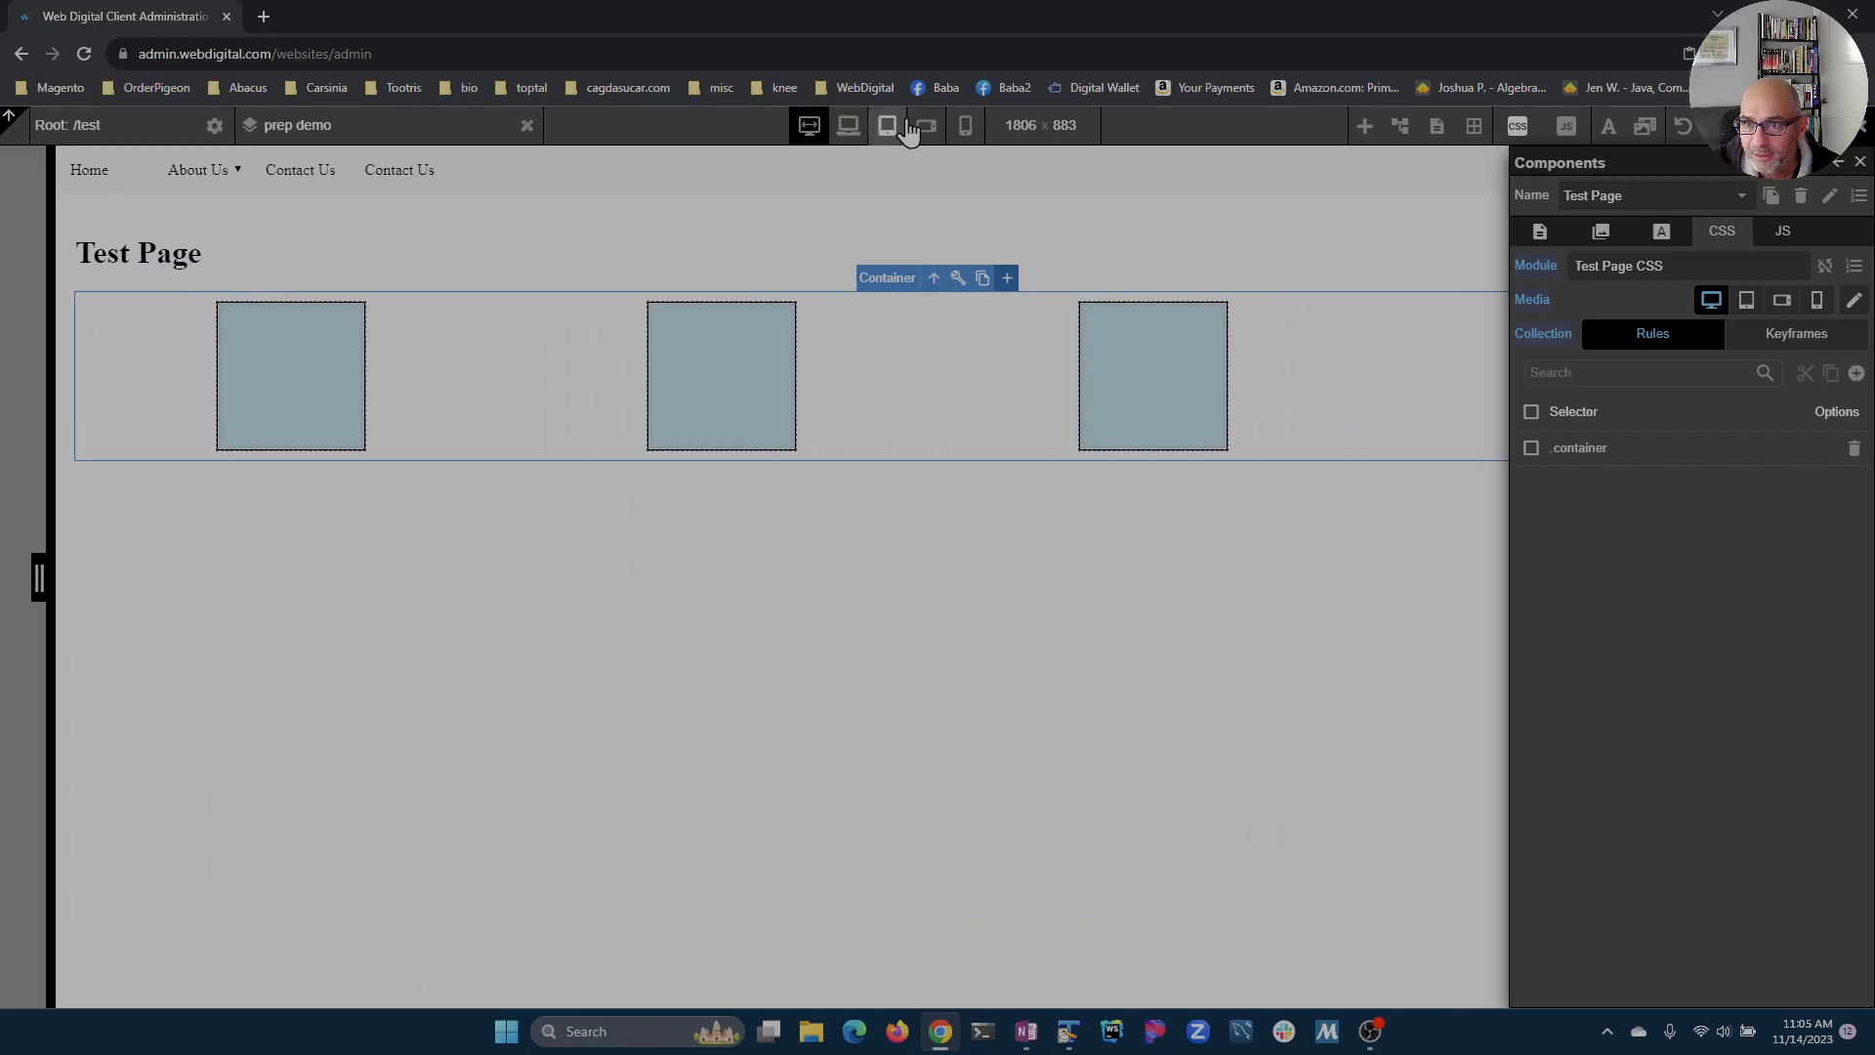
{"action": "left_click", "coordinate": [850, 127]}
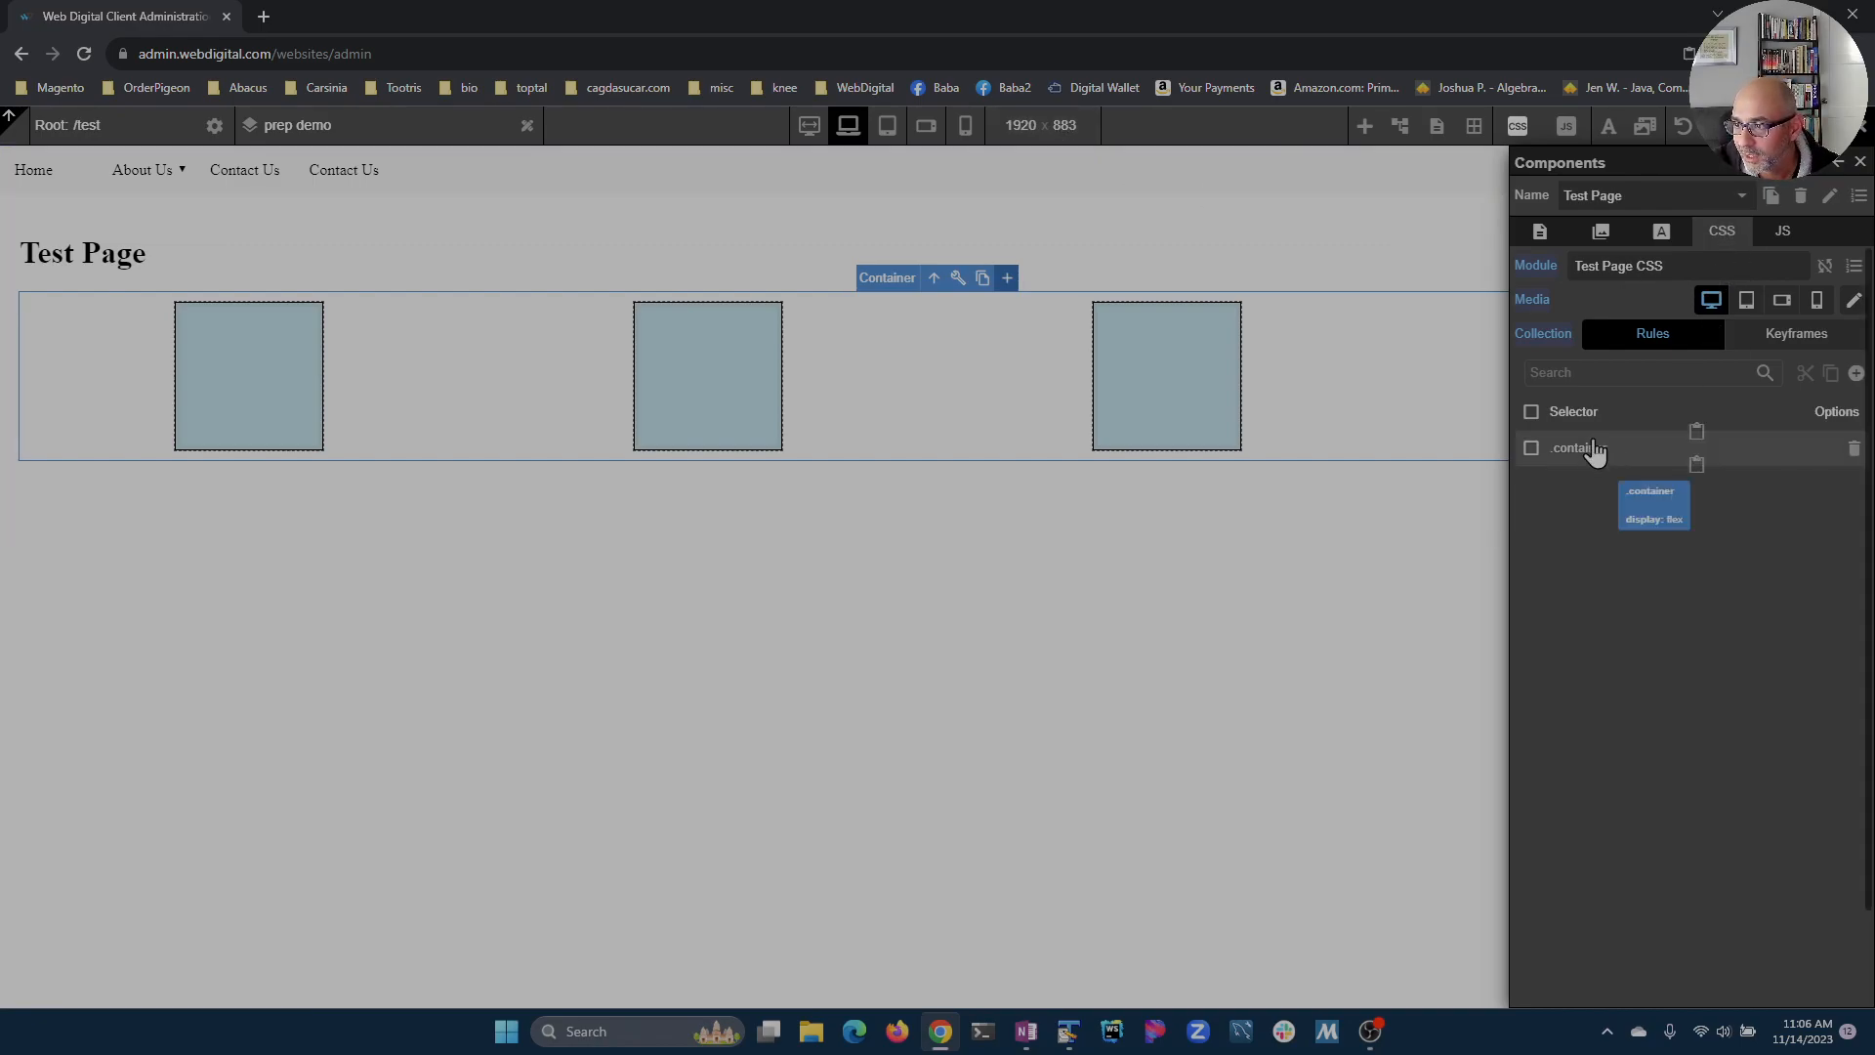
Step: Open the CSS media list and the Add Media form, then cancel without adding a definition
{"action": "left_click", "coordinate": [1854, 301]}
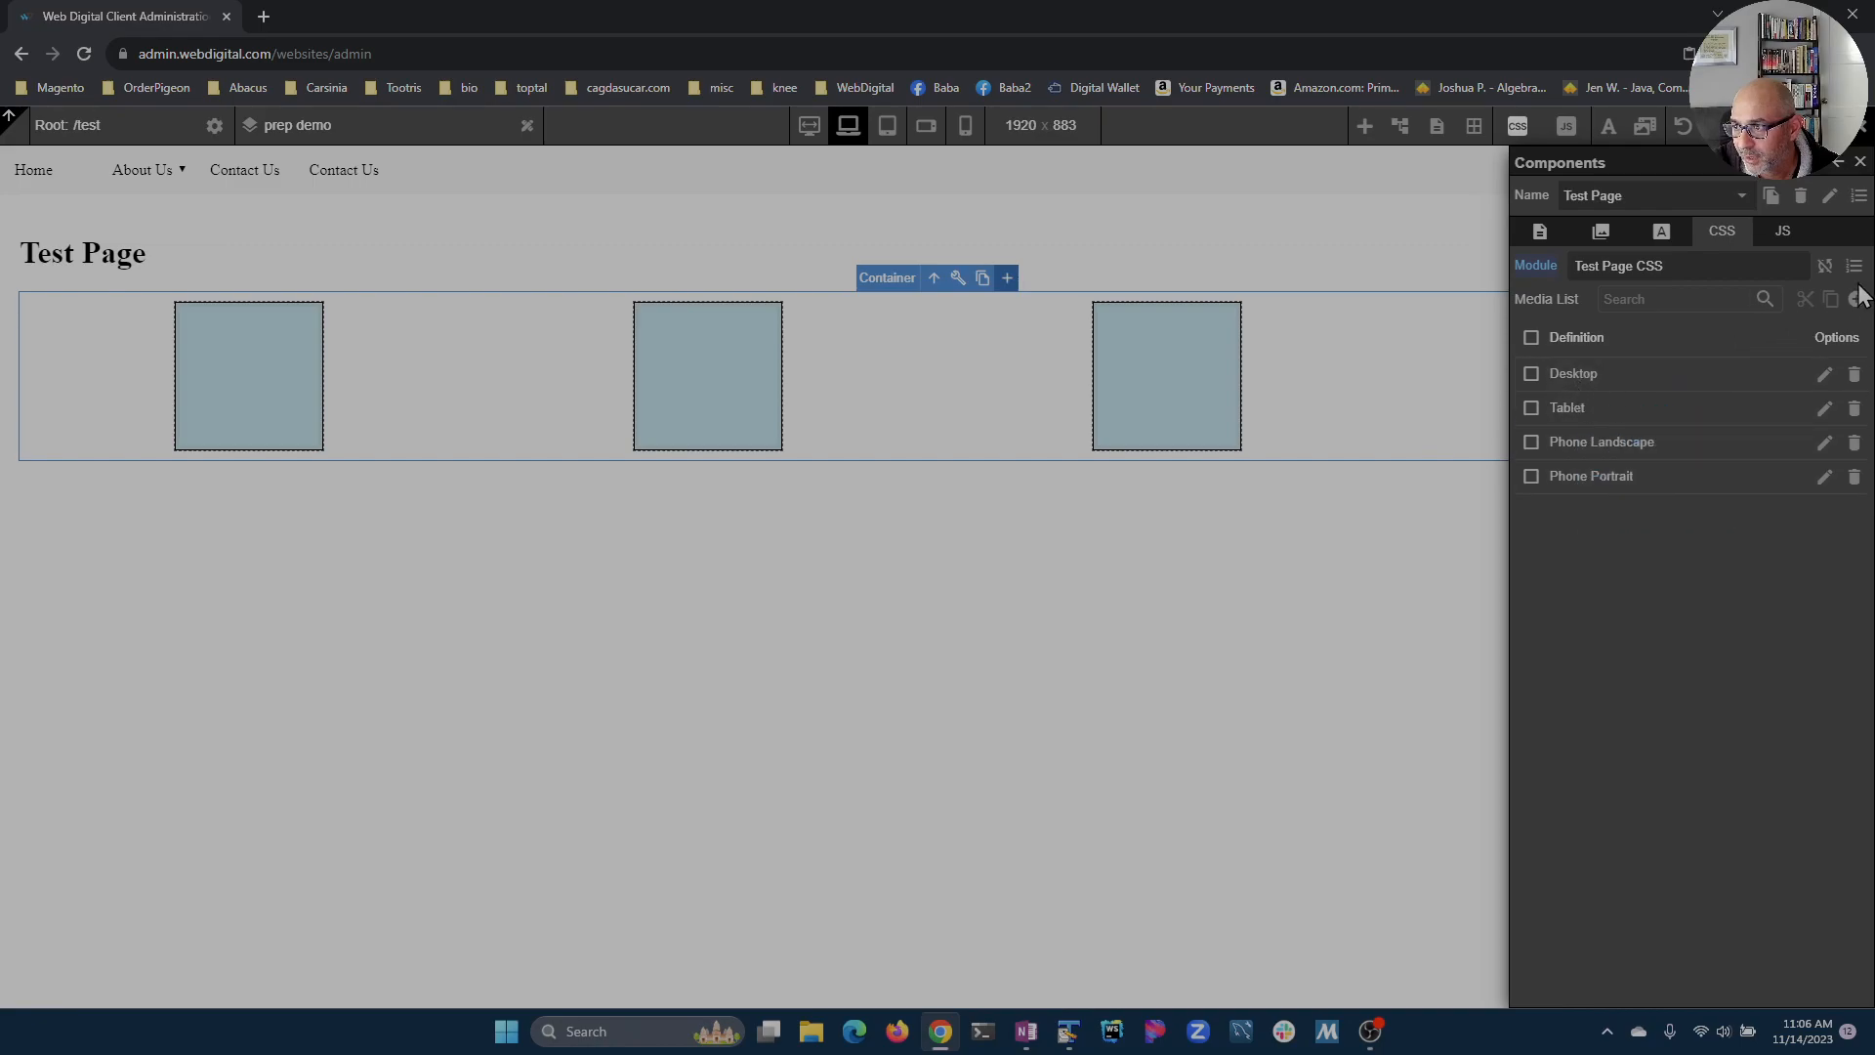
{"action": "left_click", "coordinate": [1857, 298]}
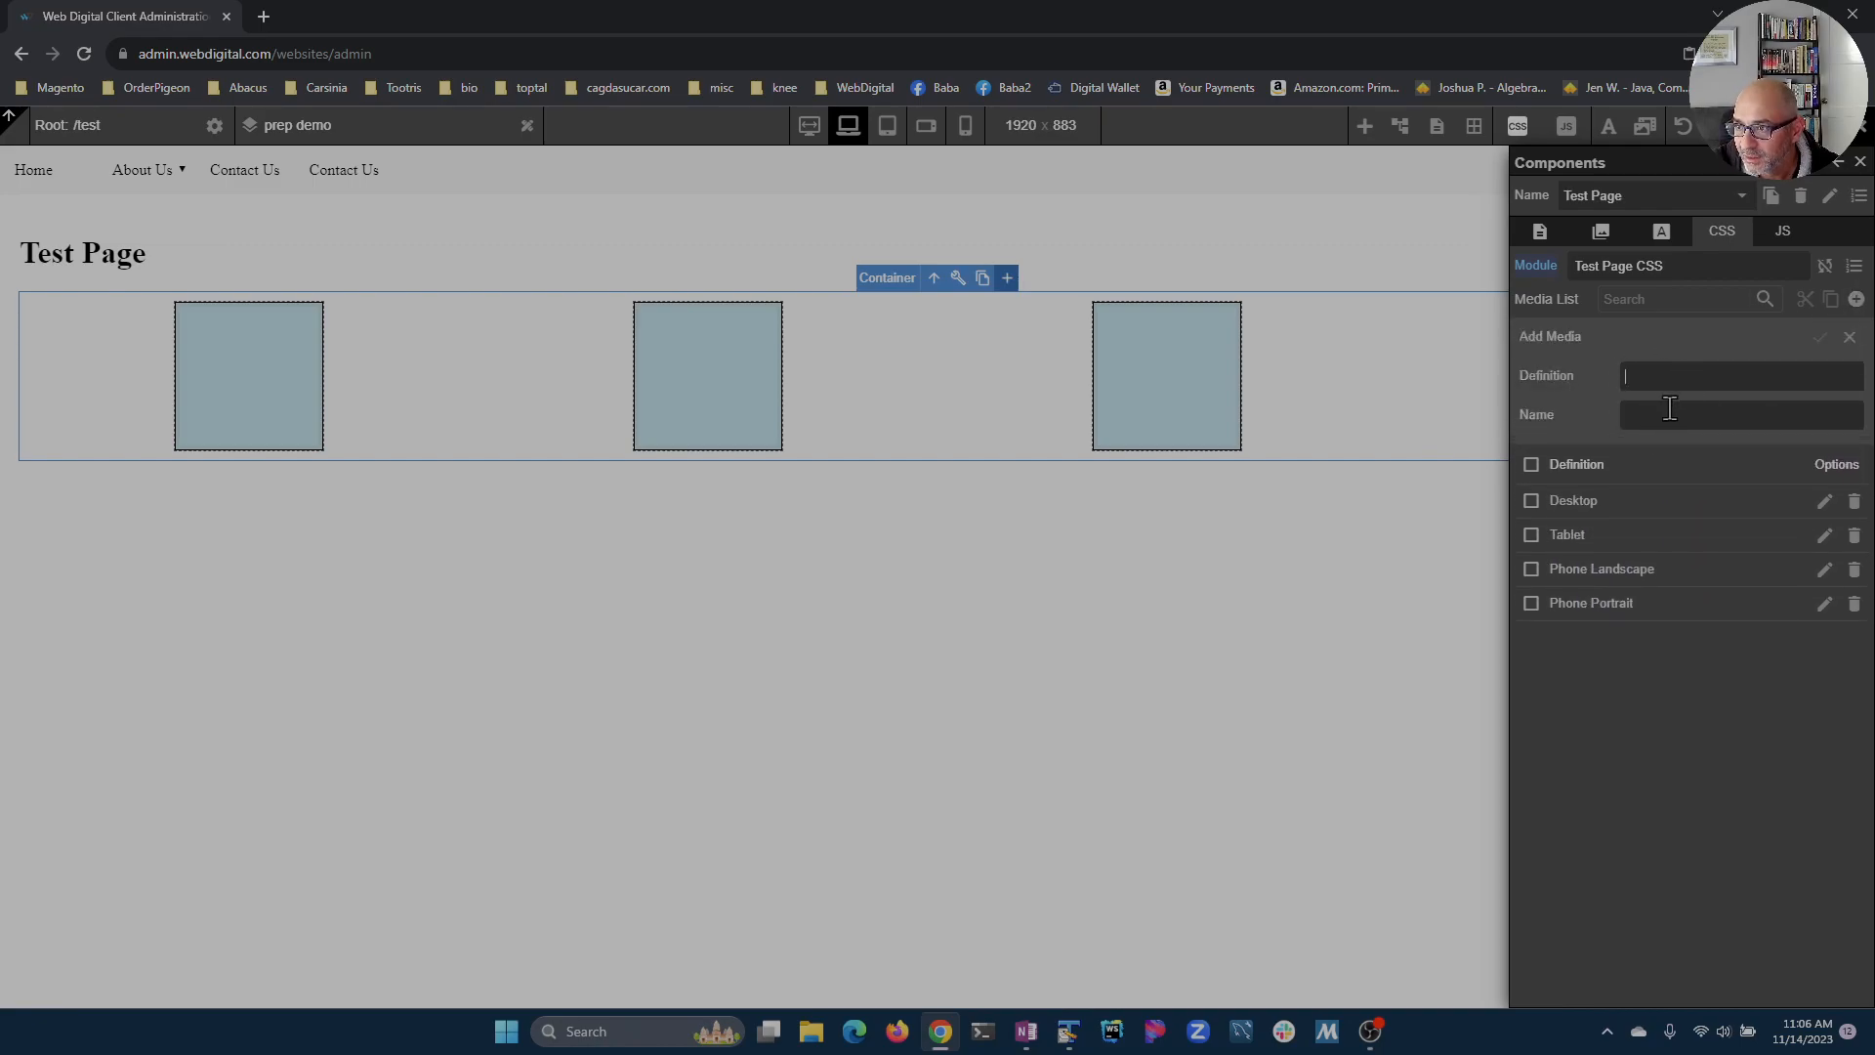
{"action": "left_click", "coordinate": [1850, 337]}
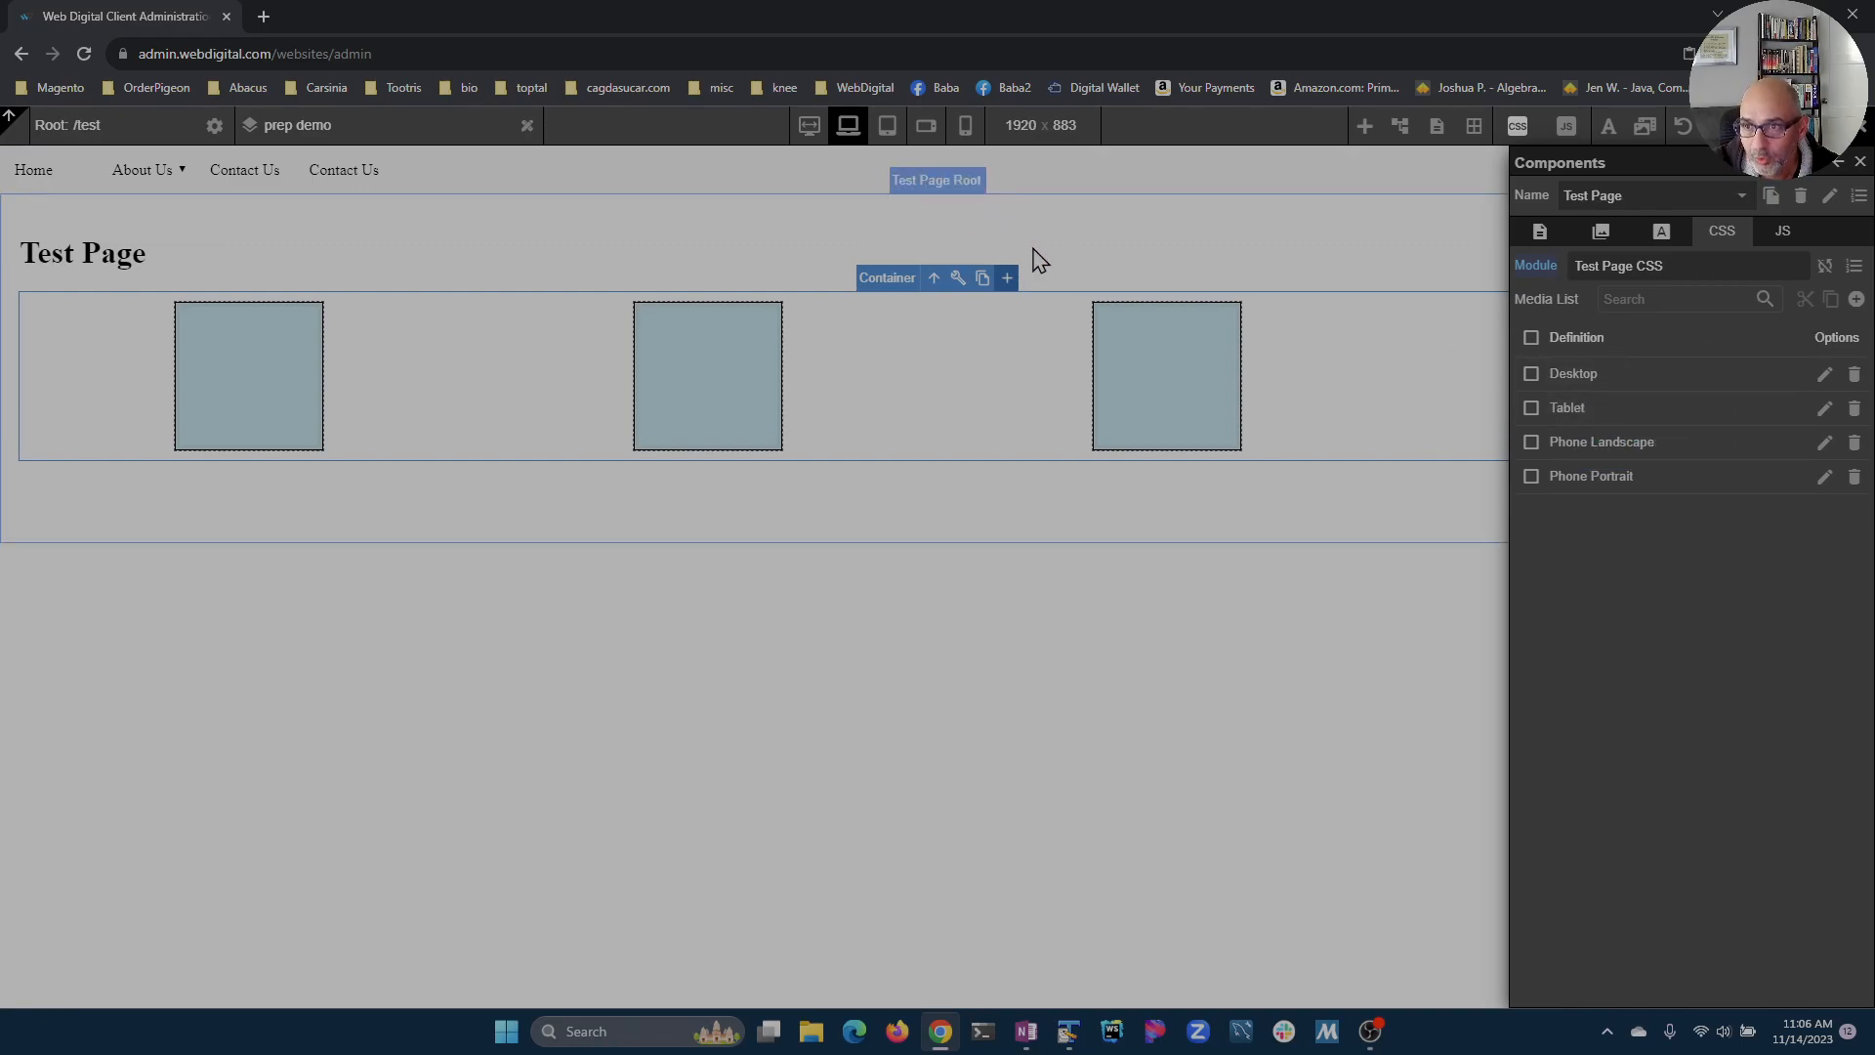
Step: Open the View Manager and set the preview width to 1800
{"action": "left_click", "coordinate": [1028, 137]}
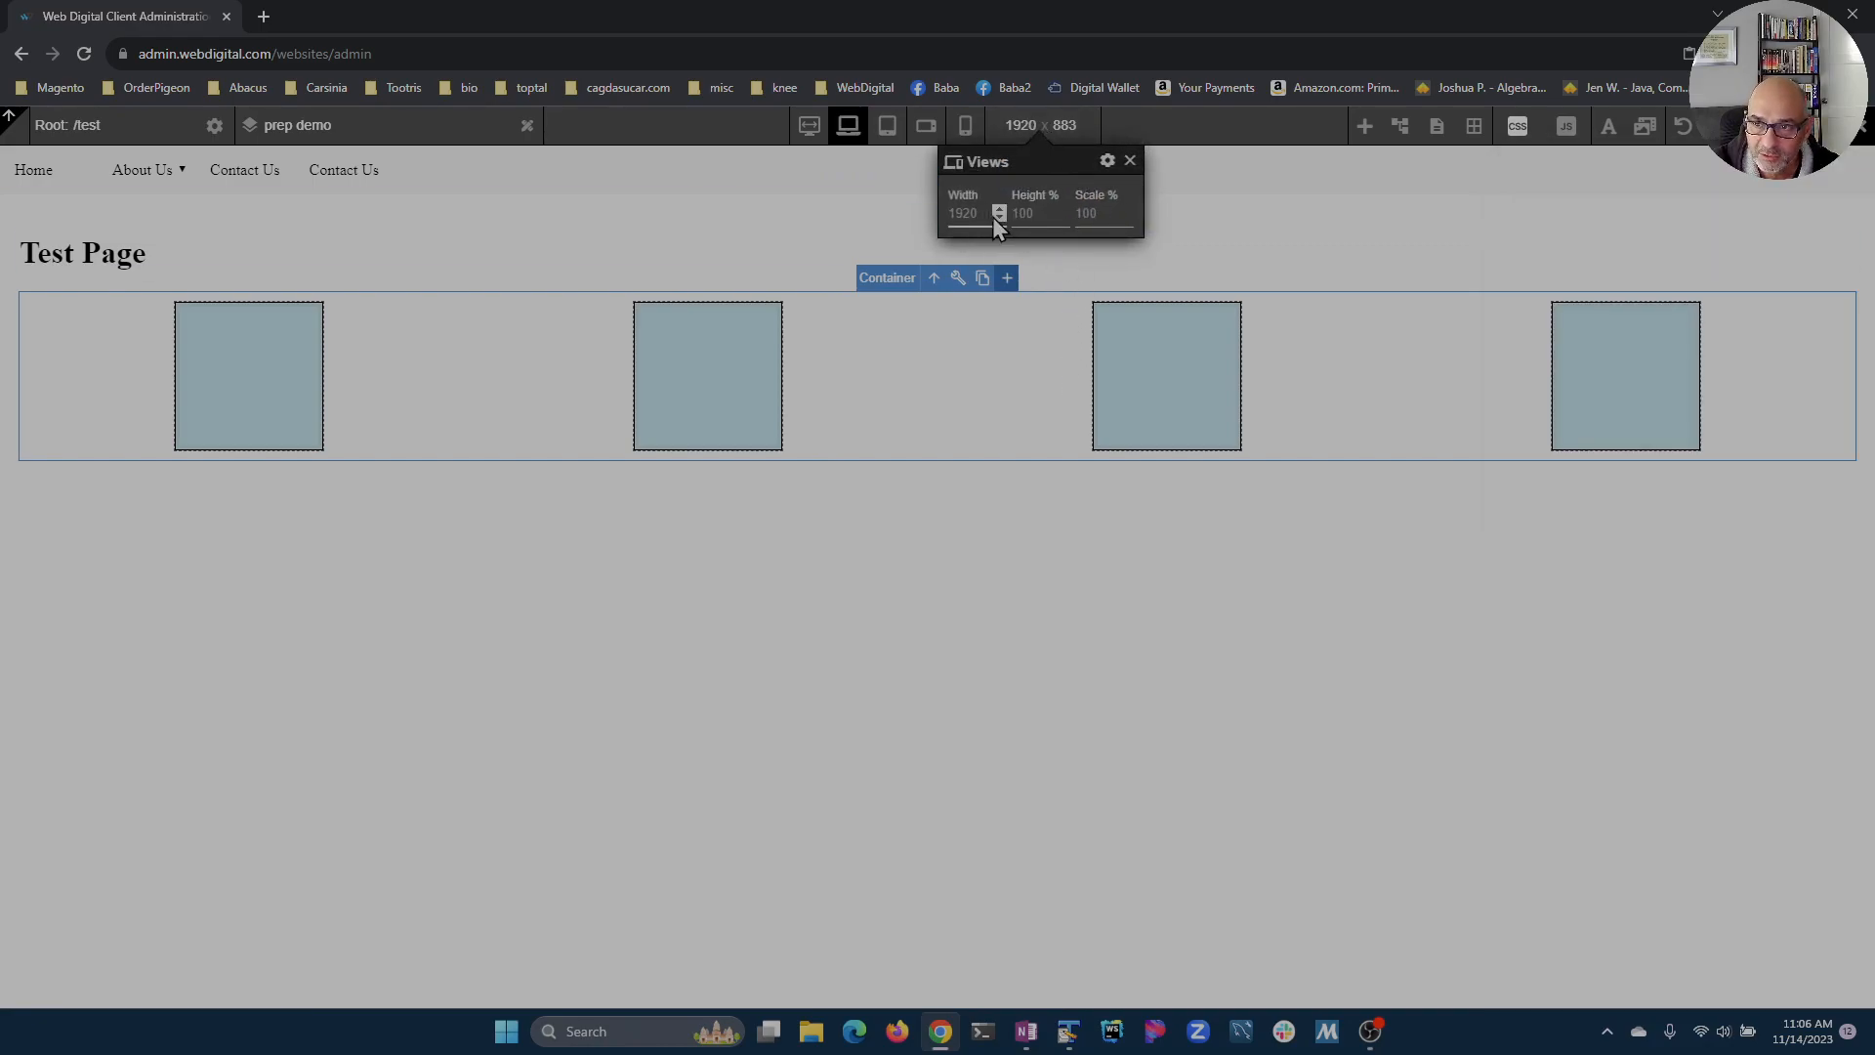
{"action": "left_click_drag", "start_coordinate": [998, 217], "coordinate": [998, 217]}
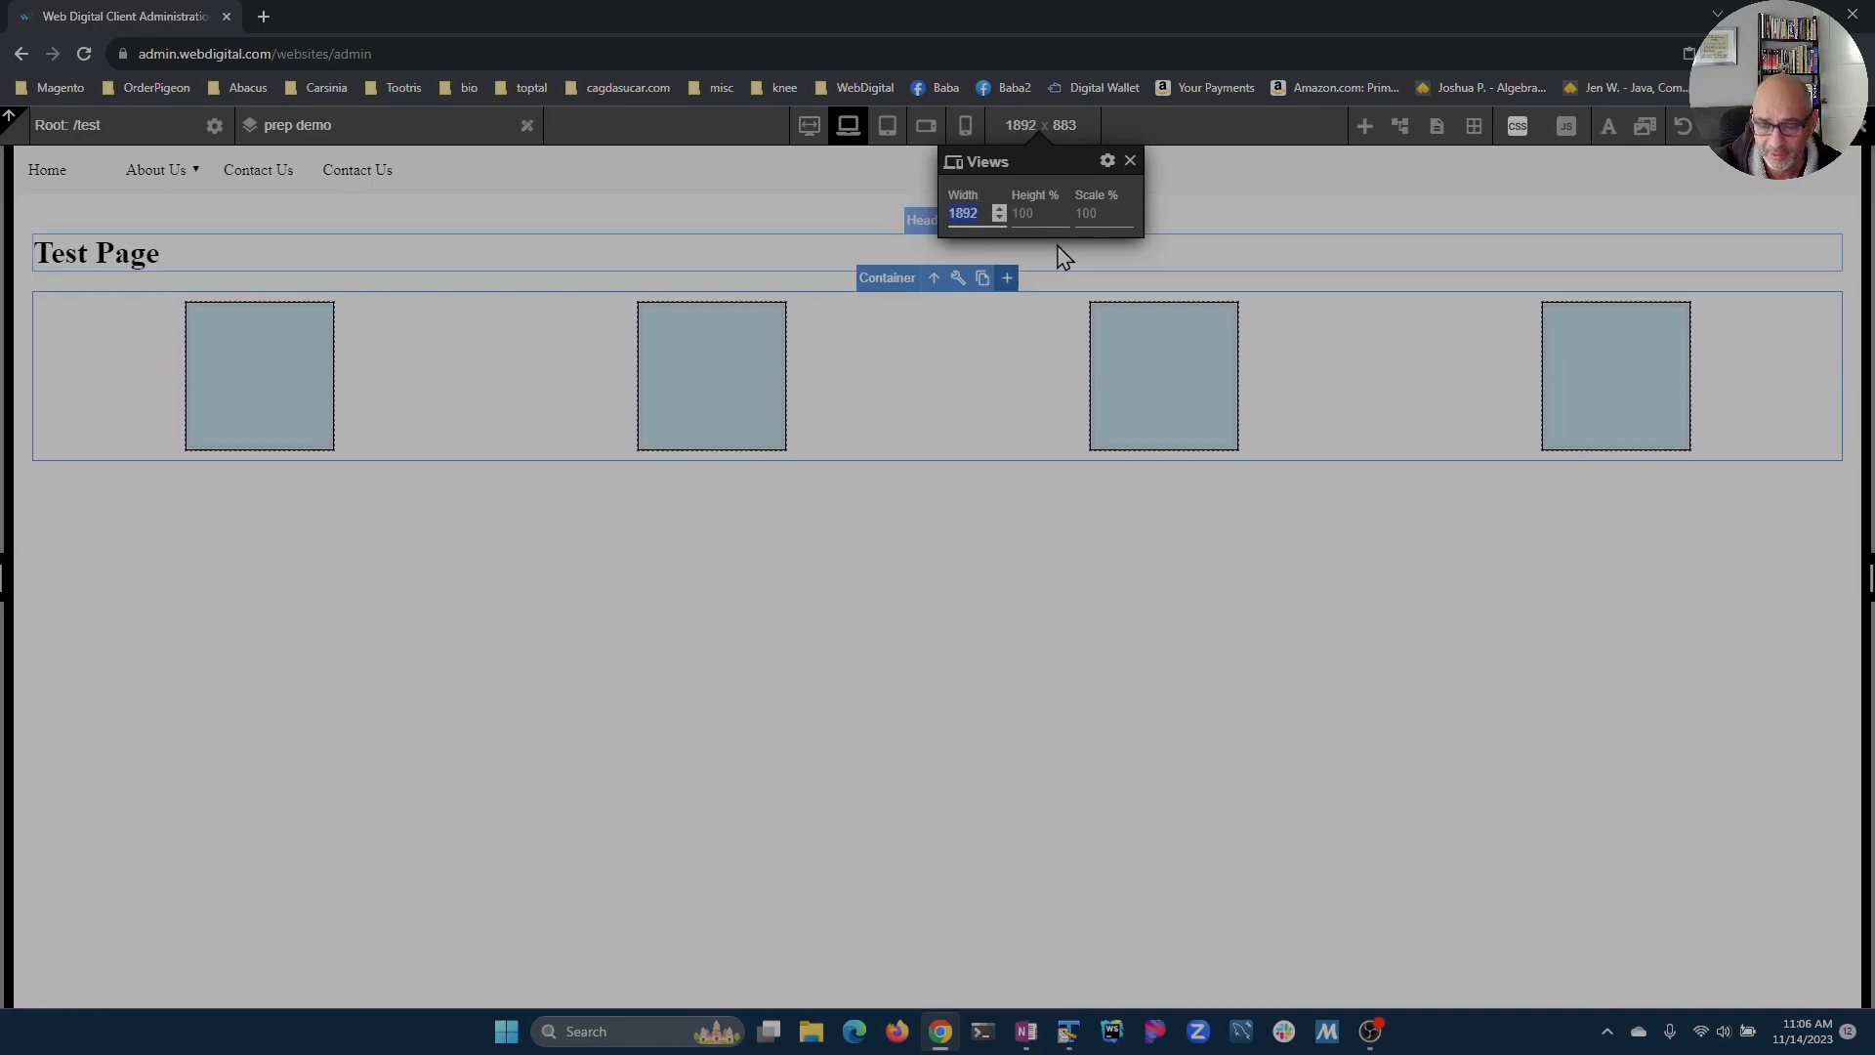
{"action": "type", "text": "1920"}
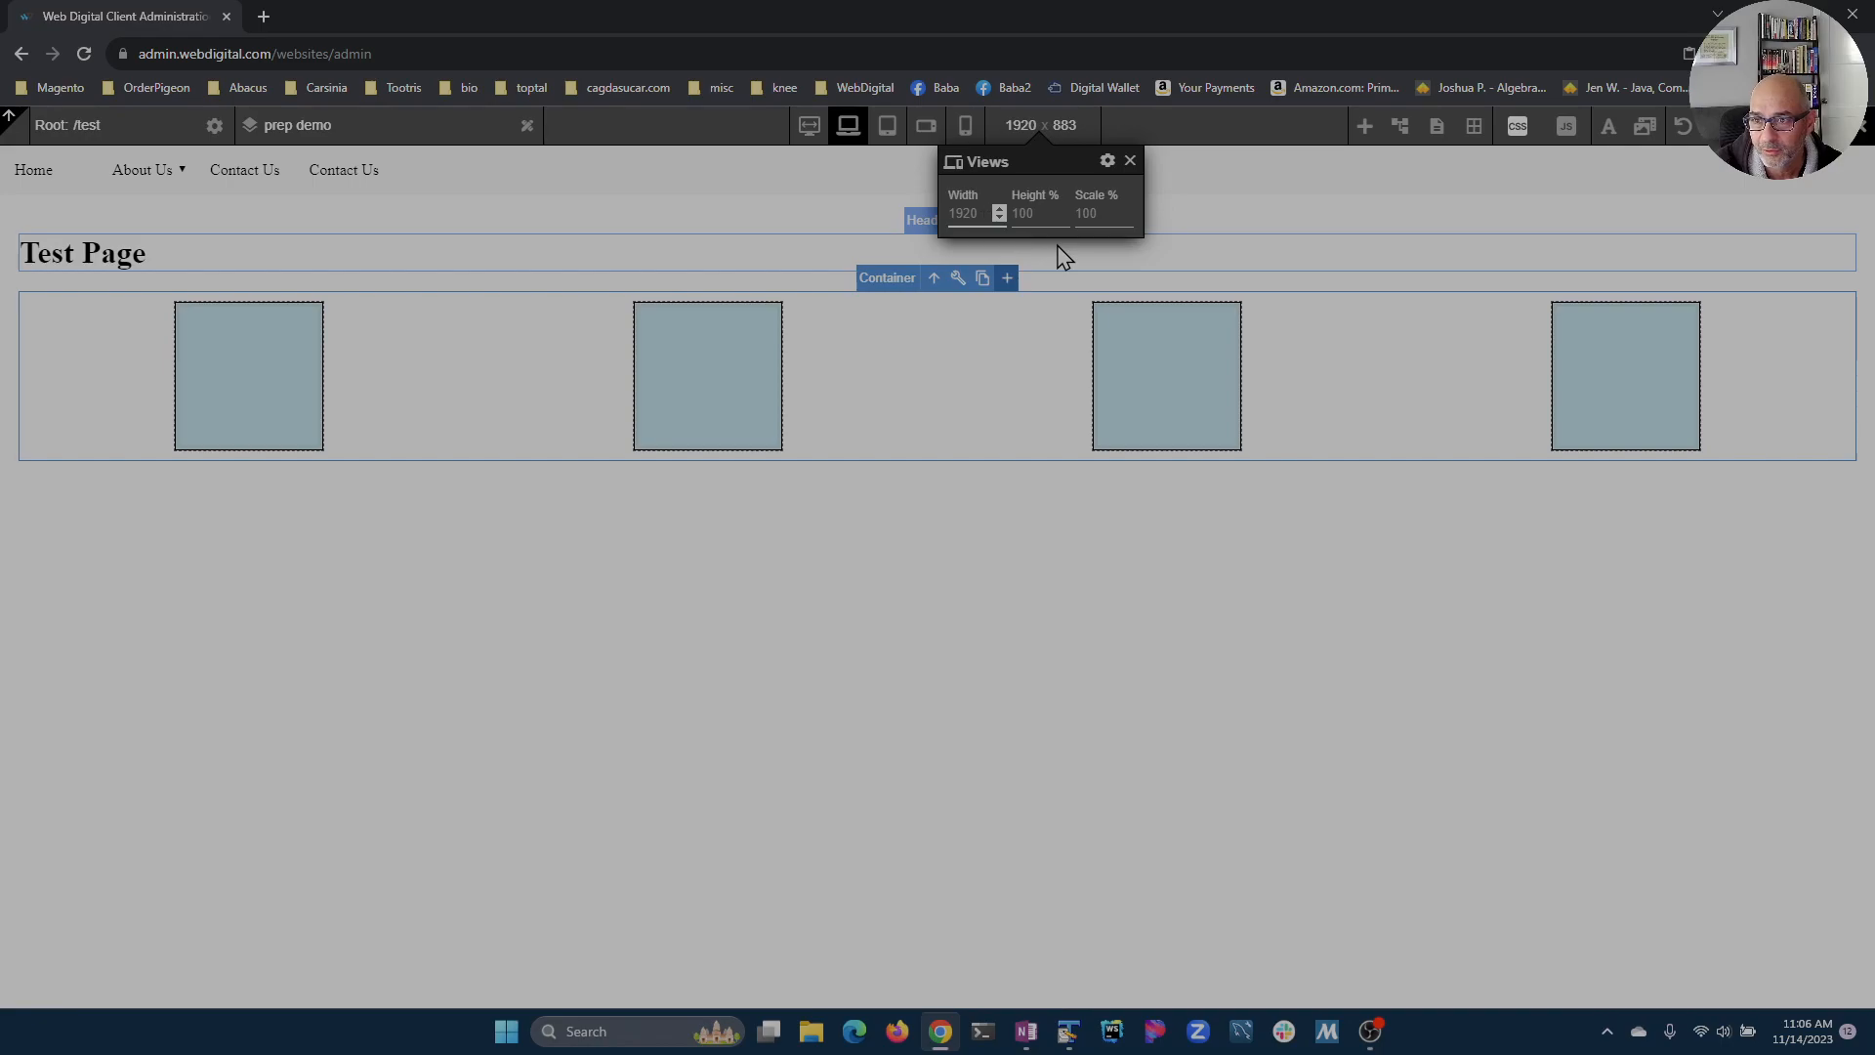
{"action": "key", "text": "ctrl+a"}
{"action": "type", "text": "960"}
{"action": "type", "text": "1800"}
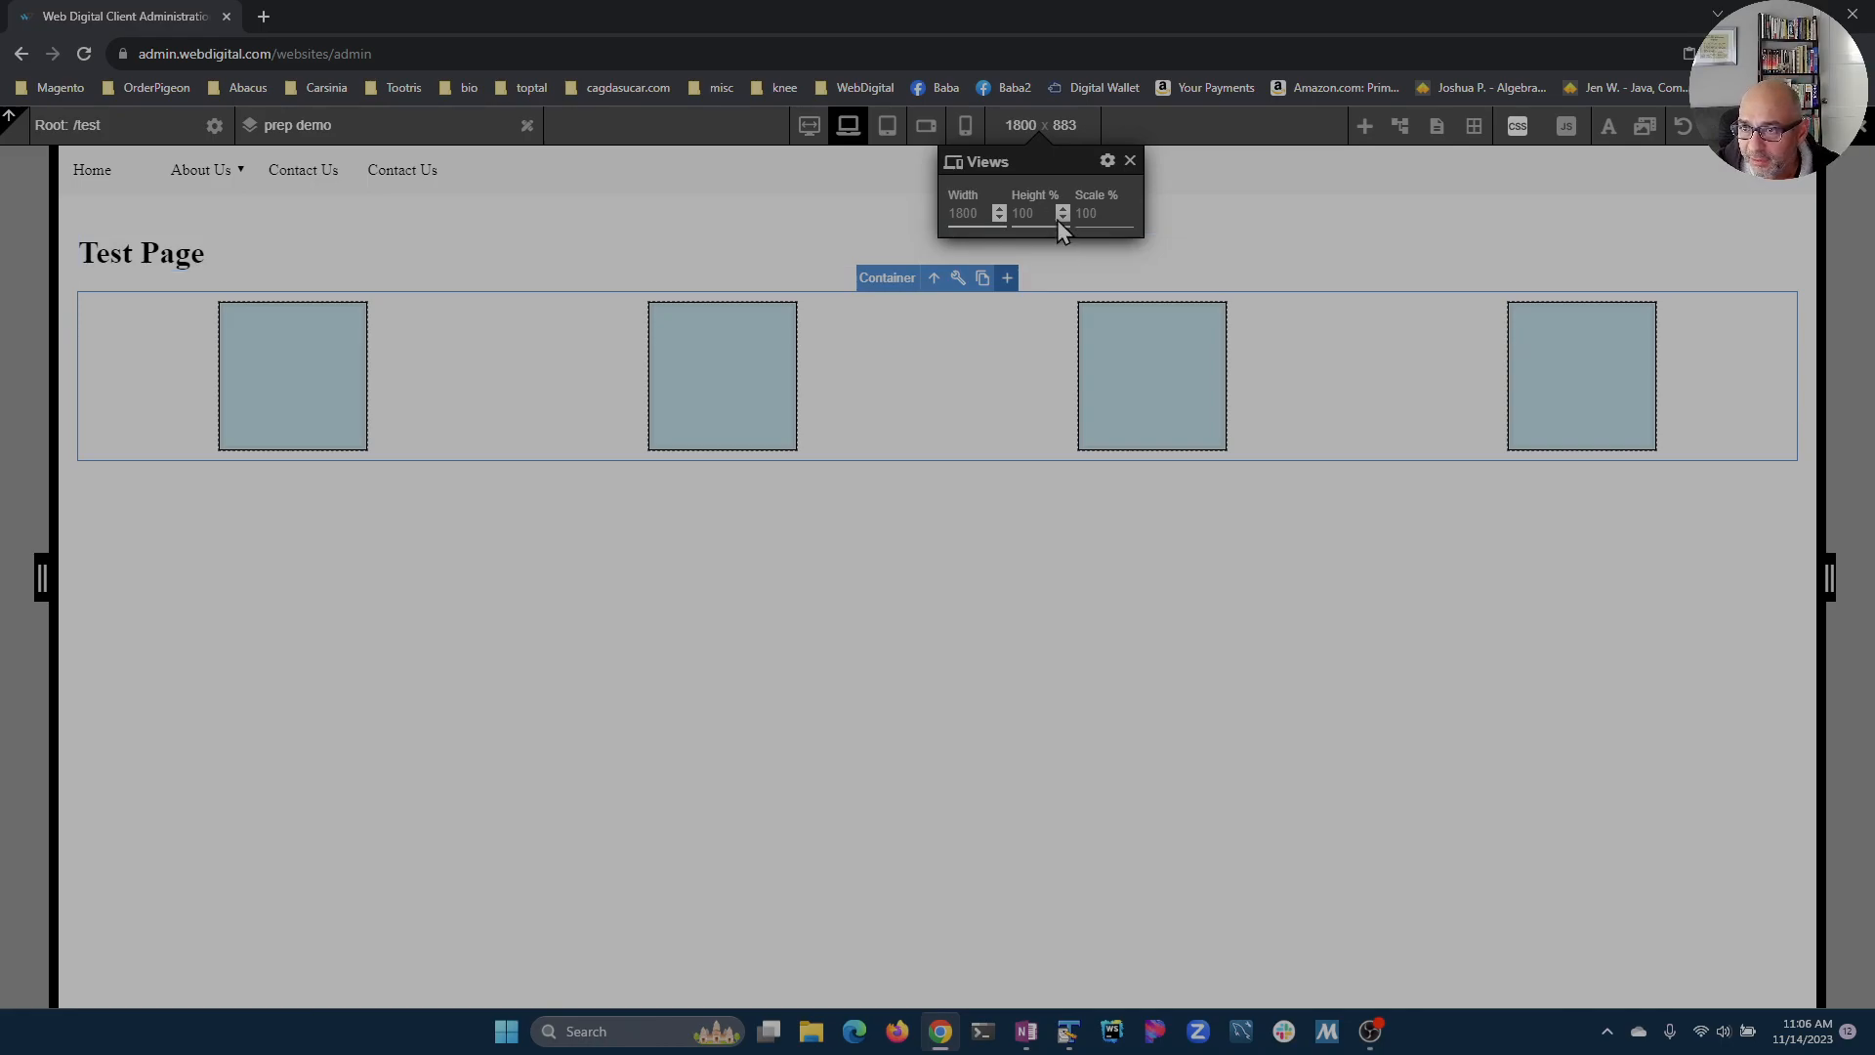
Step: Nudge the view height percentage down and back up to 100, then close the Views panel
{"action": "left_click", "coordinate": [1064, 221]}
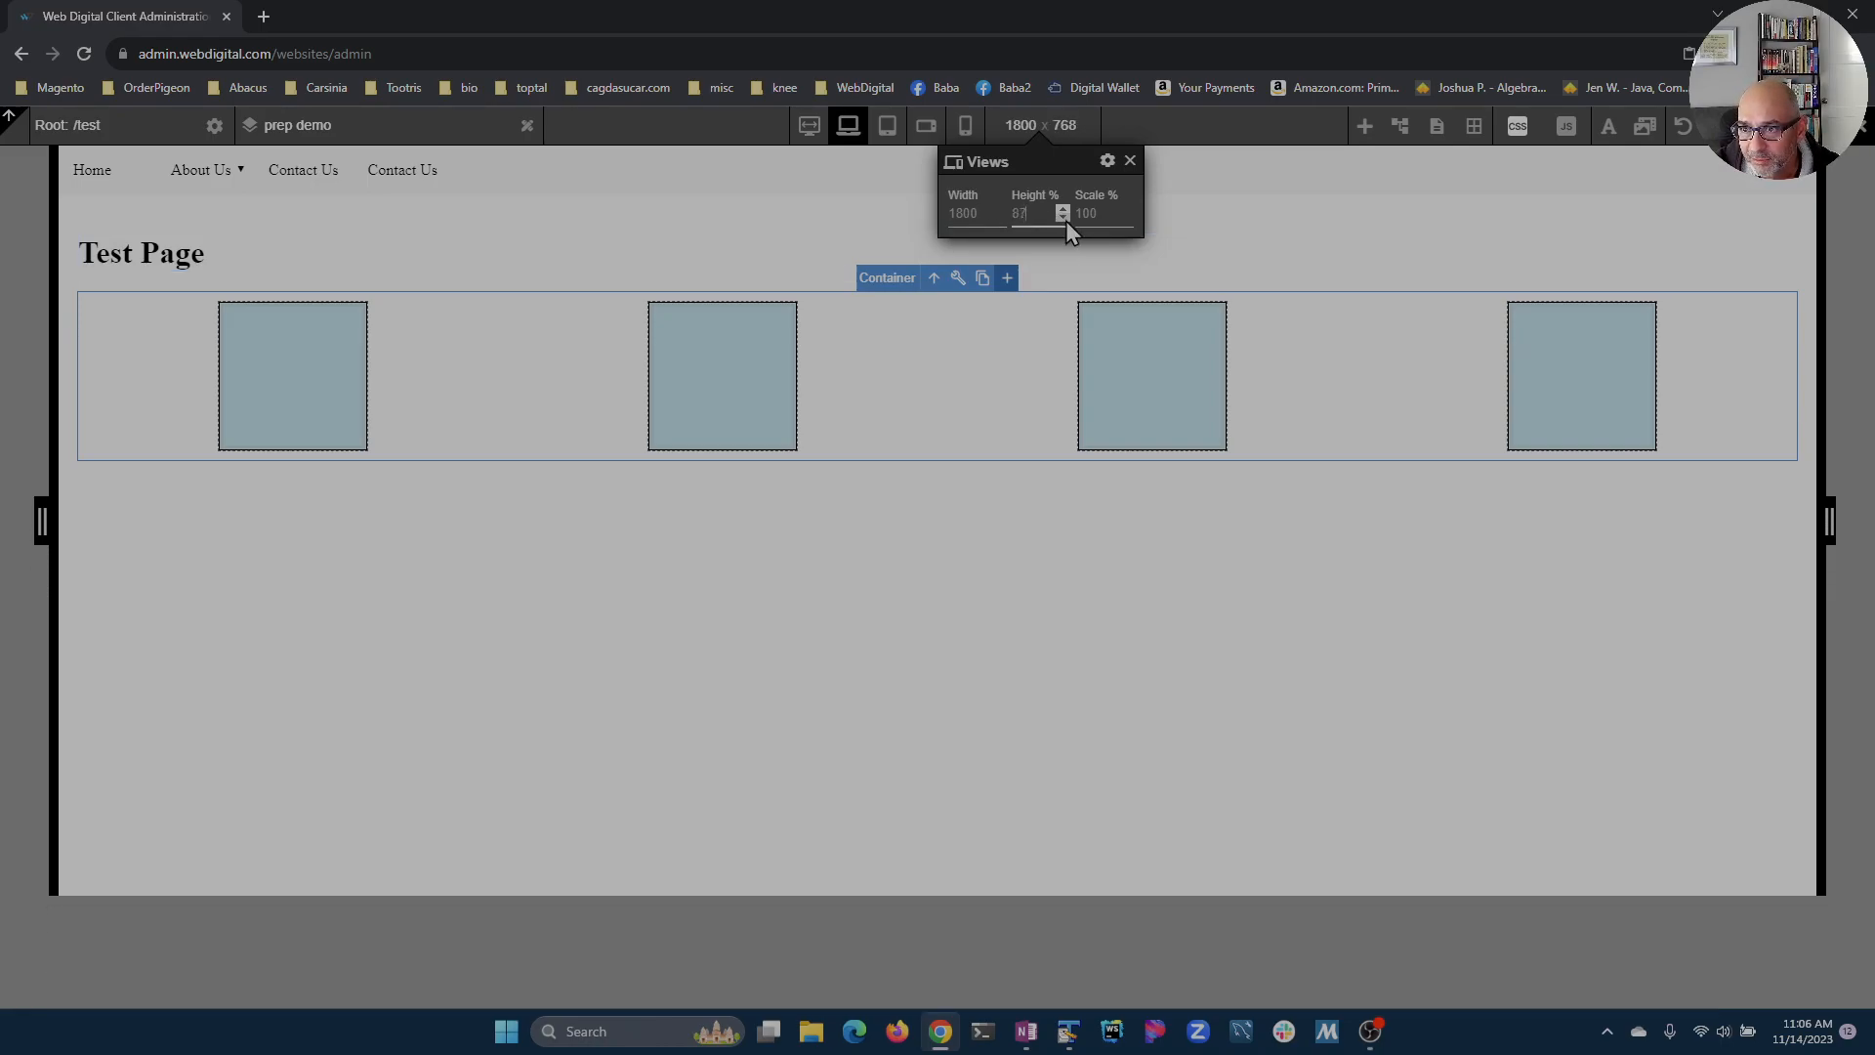
{"action": "left_click", "coordinate": [1064, 211]}
{"action": "left_click", "coordinate": [1063, 220]}
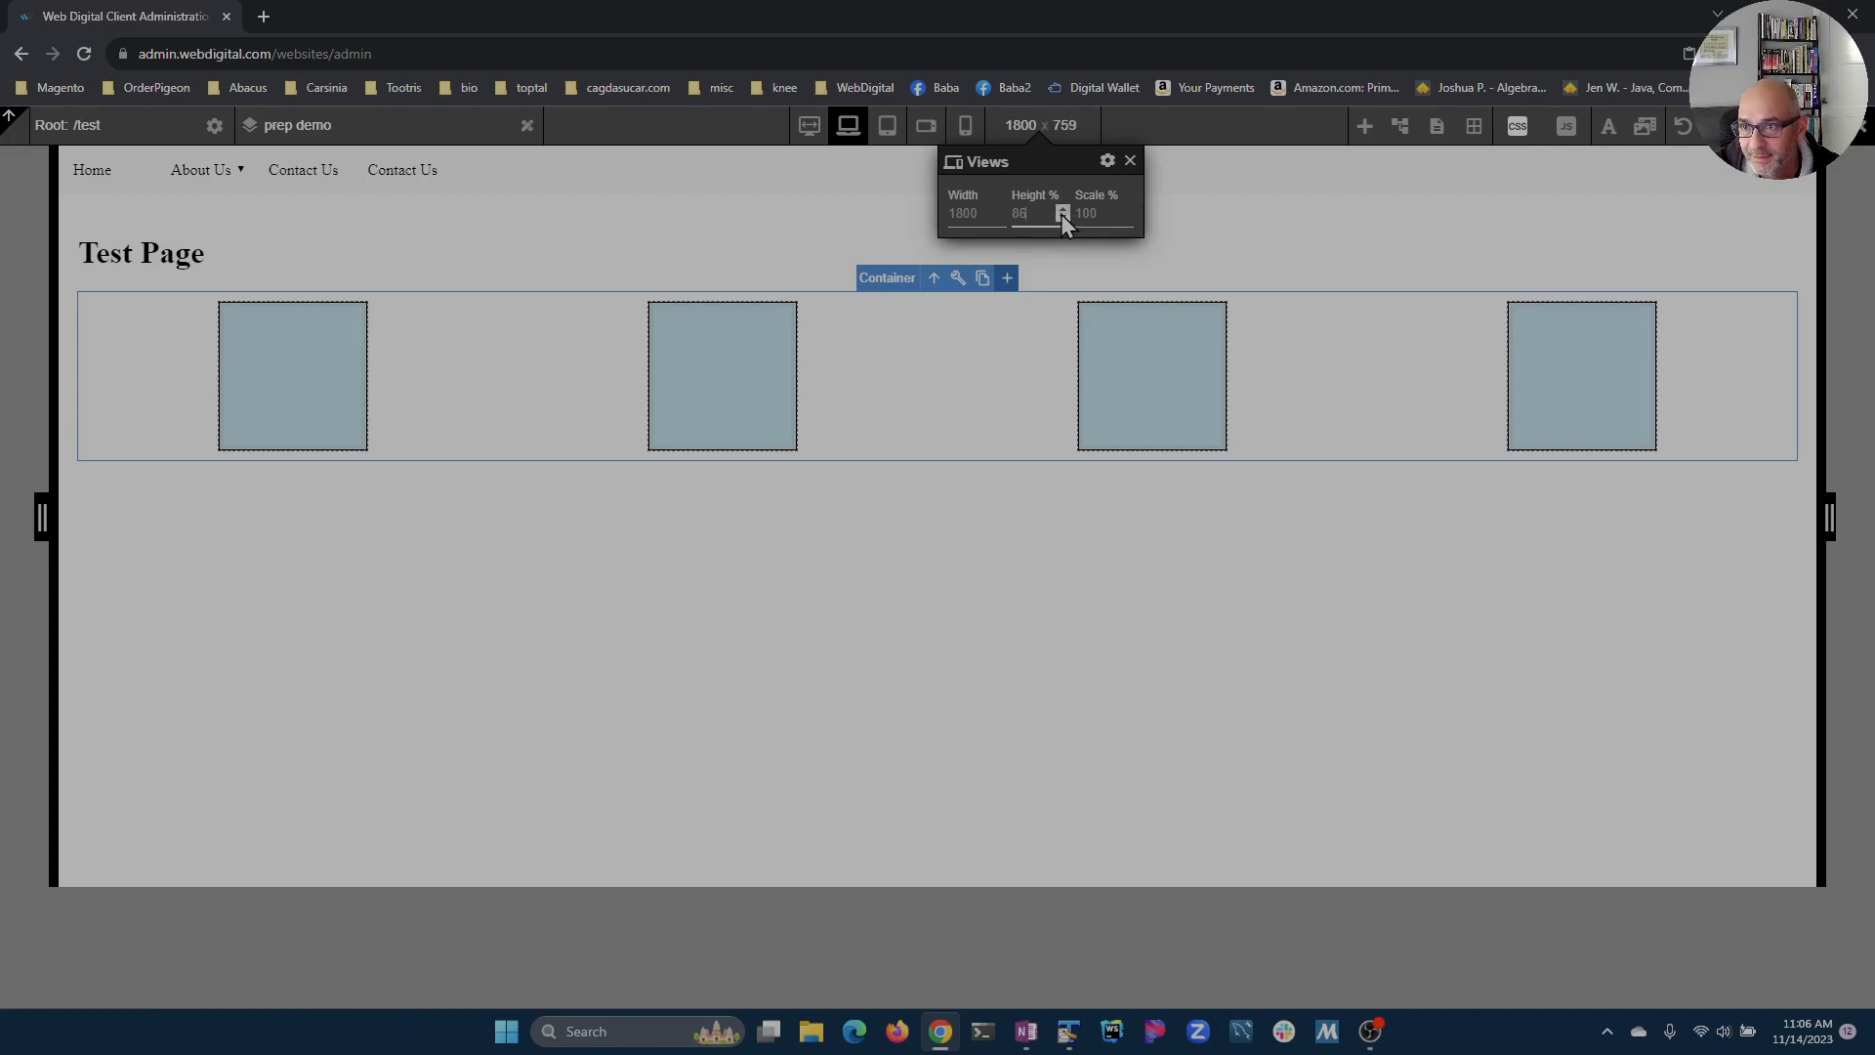
{"action": "left_click", "coordinate": [1069, 209]}
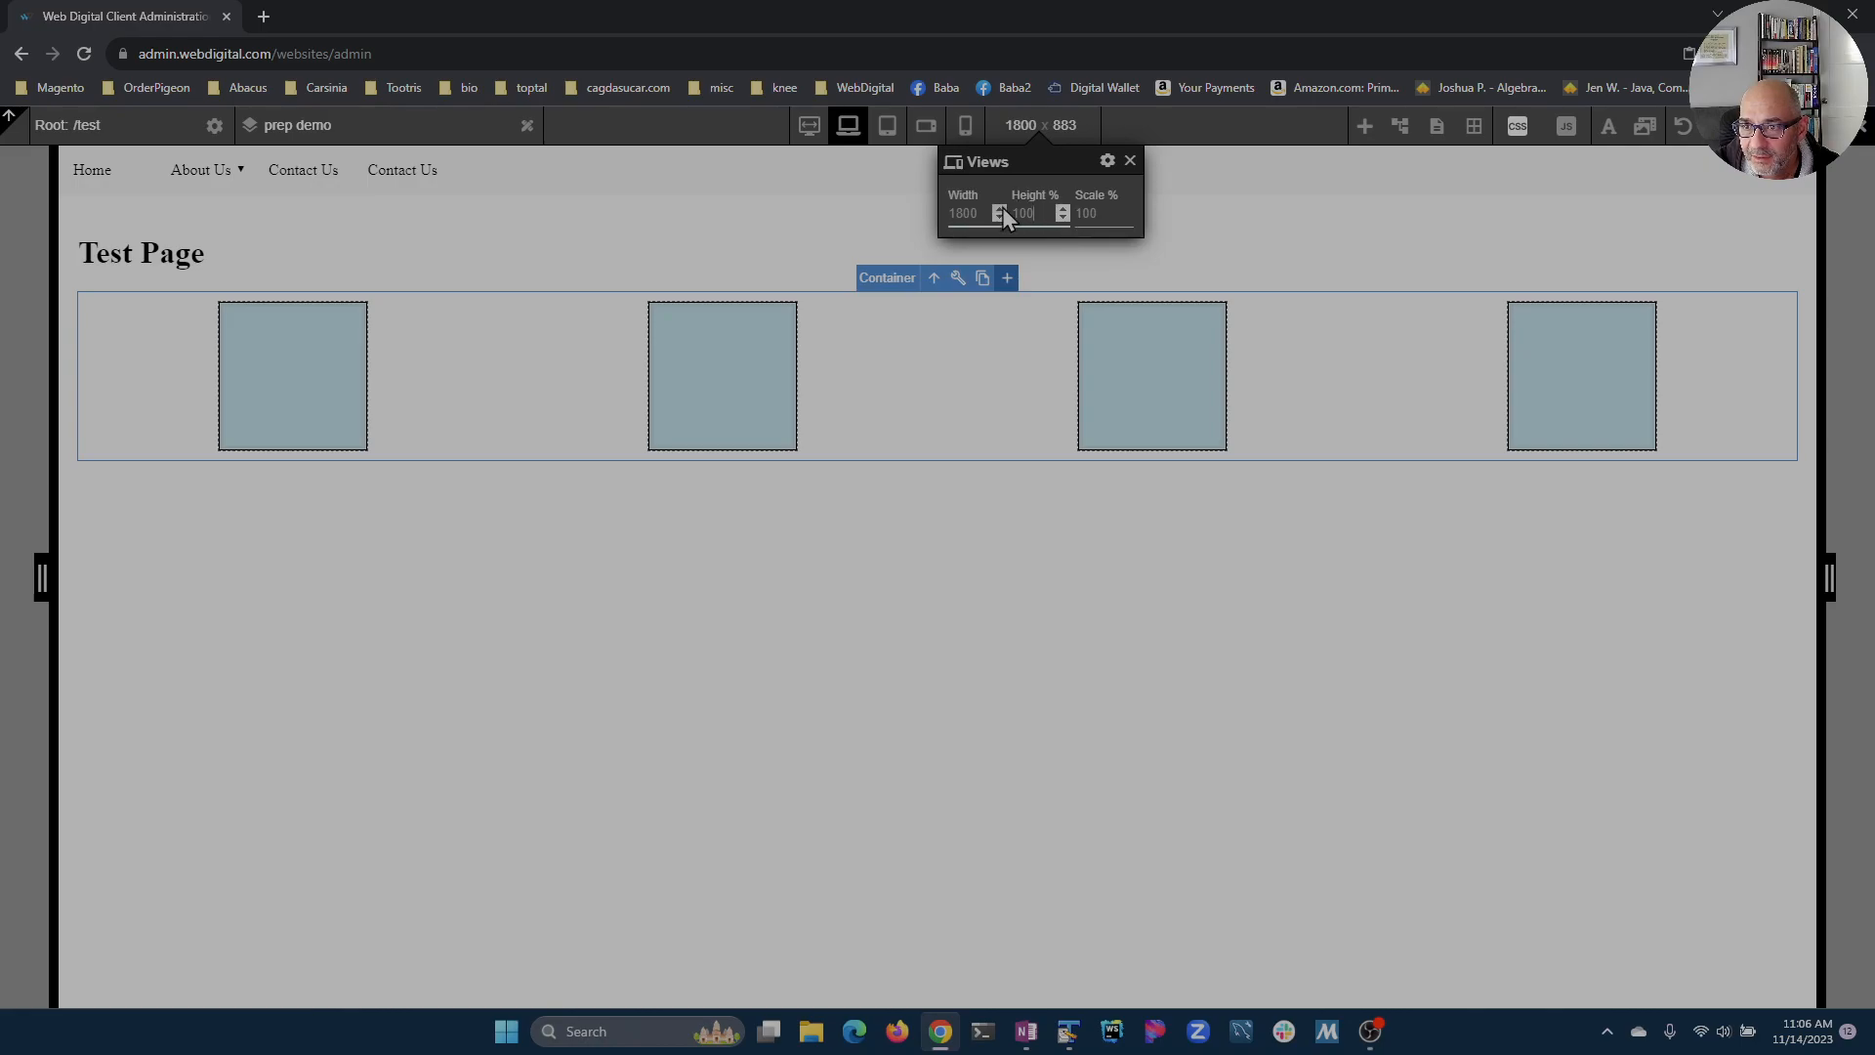
{"action": "left_click", "coordinate": [1130, 160]}
Step: Return to desktop view and set the view scale to 80 percent in the View Manager
{"action": "left_click", "coordinate": [810, 126]}
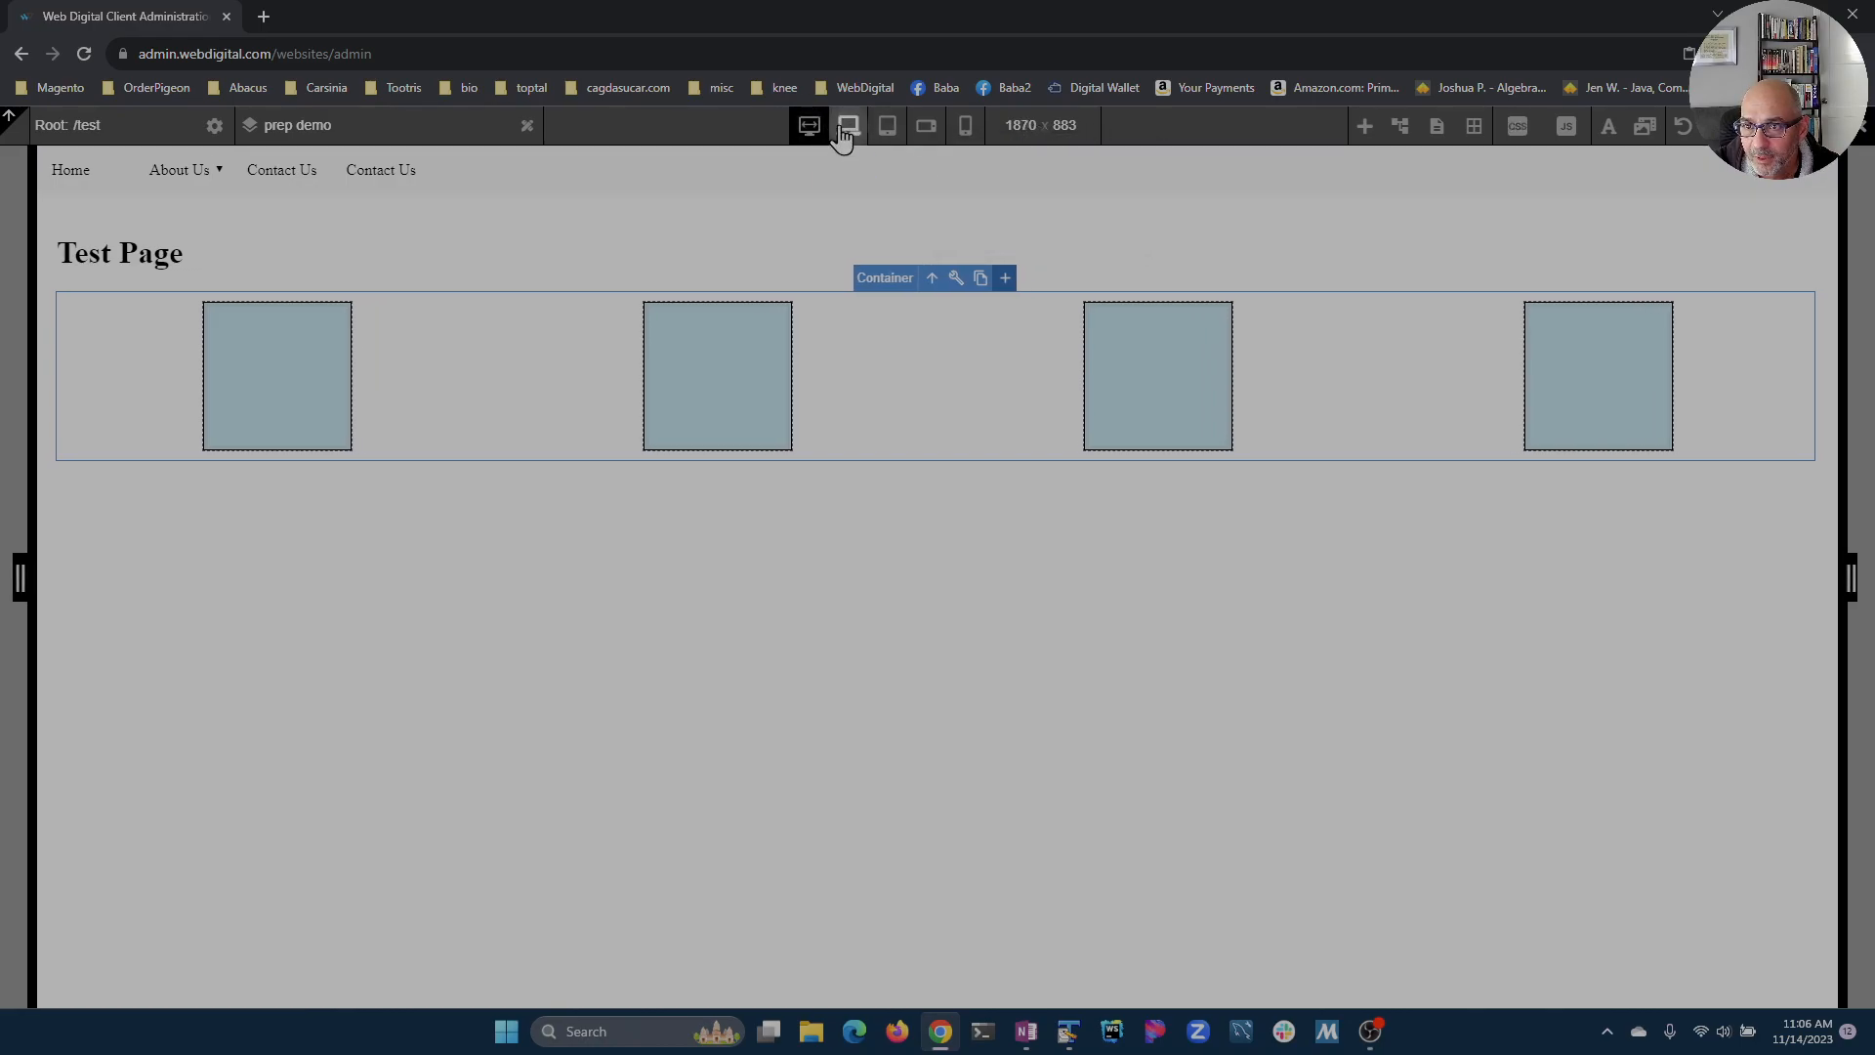
{"action": "left_click", "coordinate": [1021, 135]}
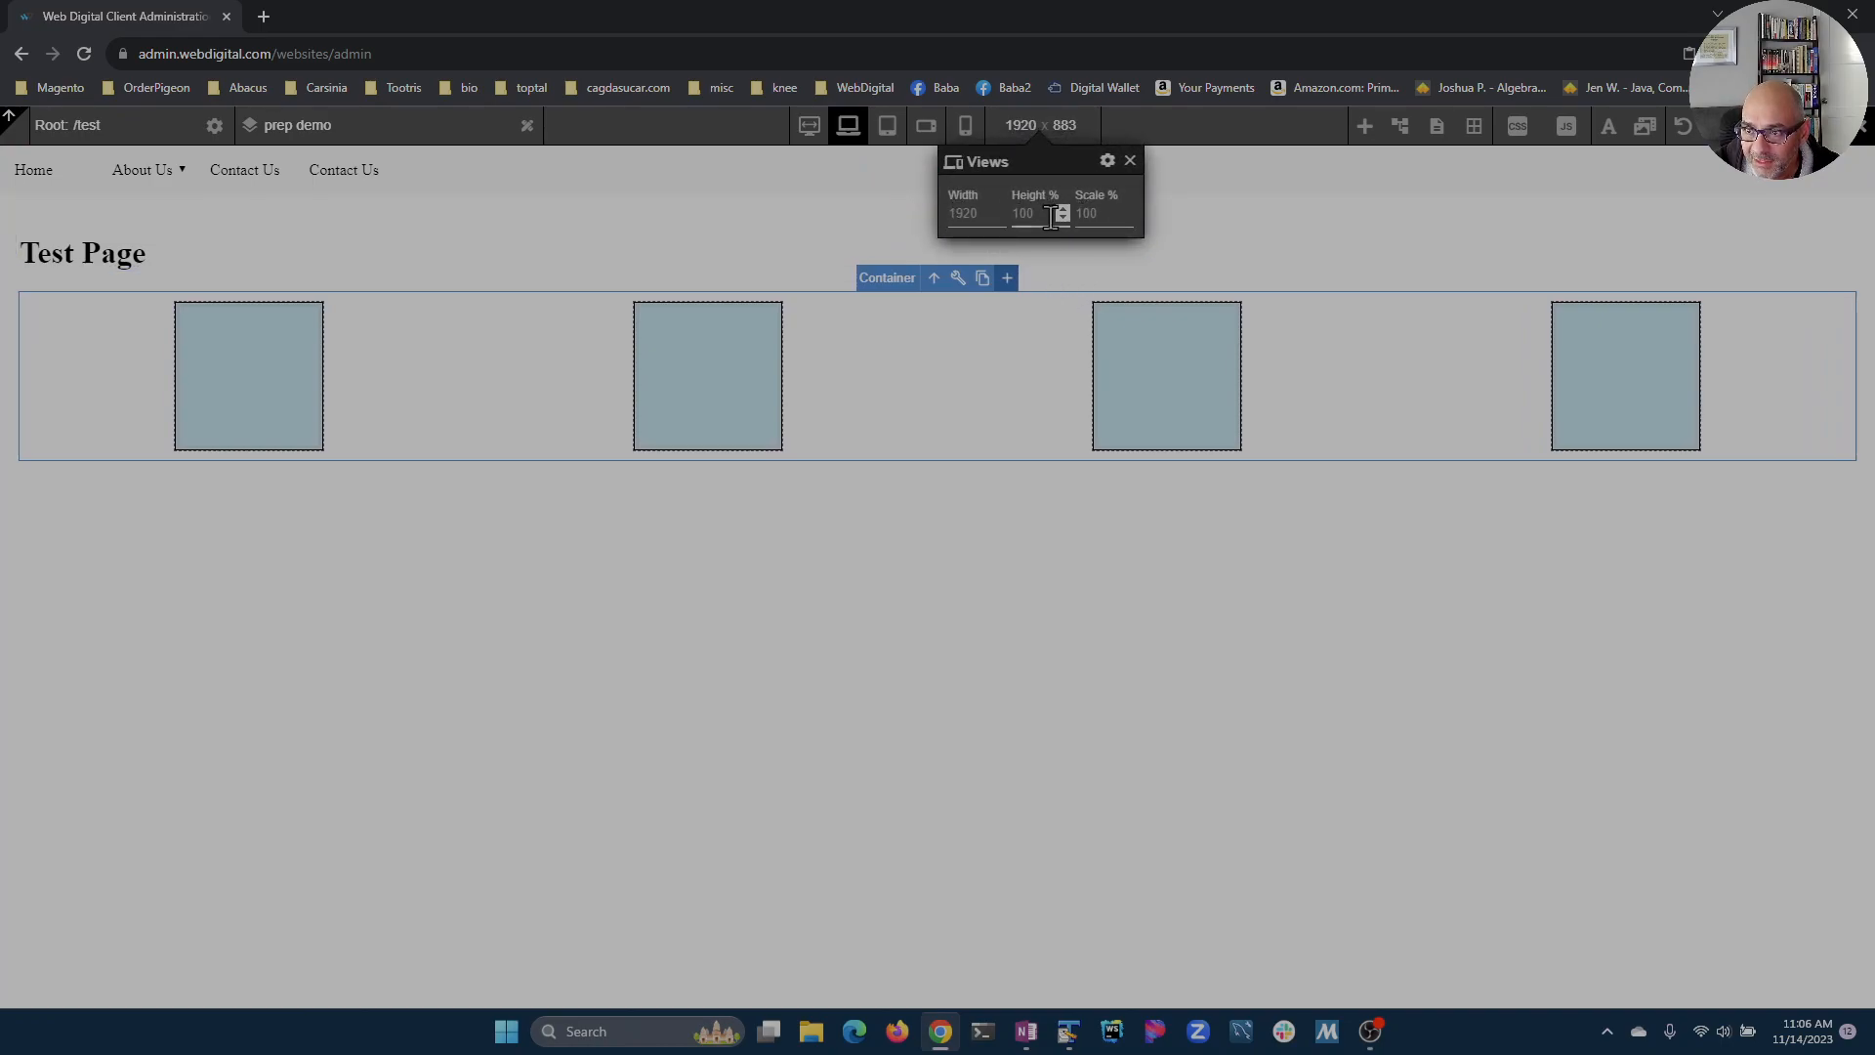
{"action": "left_click", "coordinate": [1125, 218]}
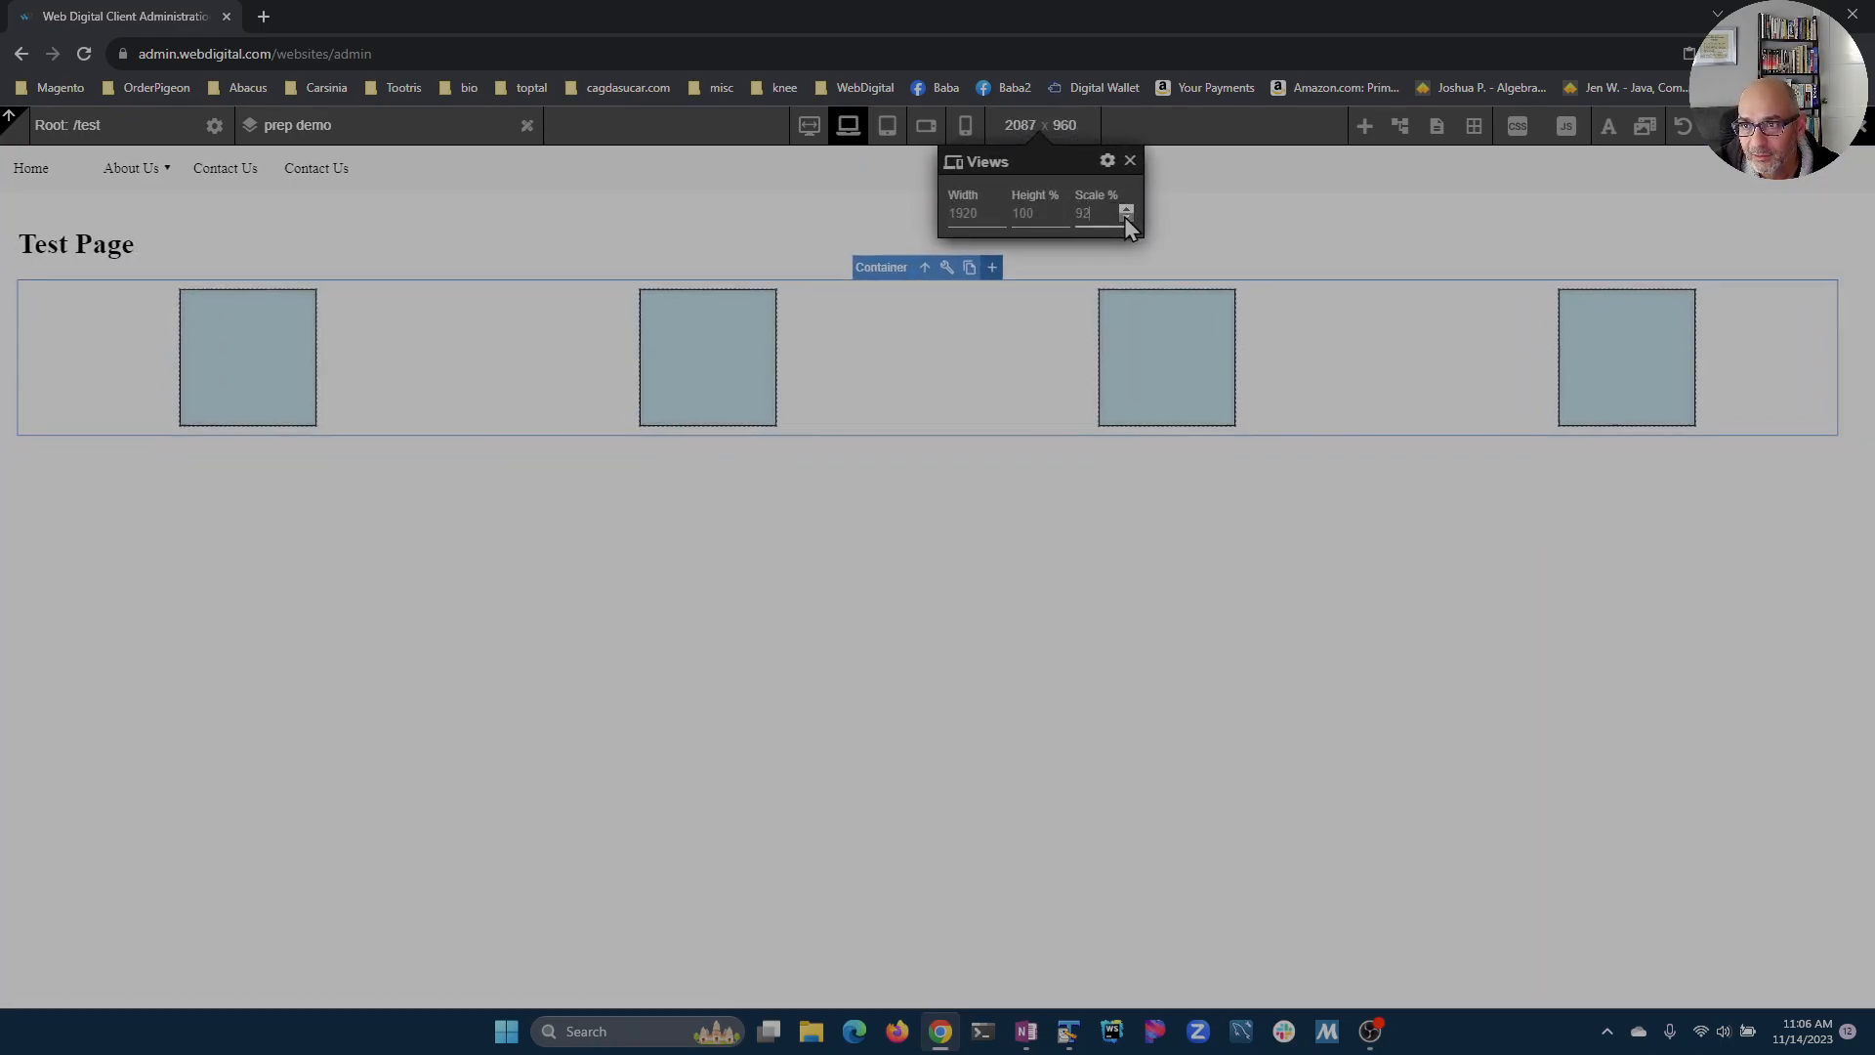
{"action": "left_click", "coordinate": [1127, 218]}
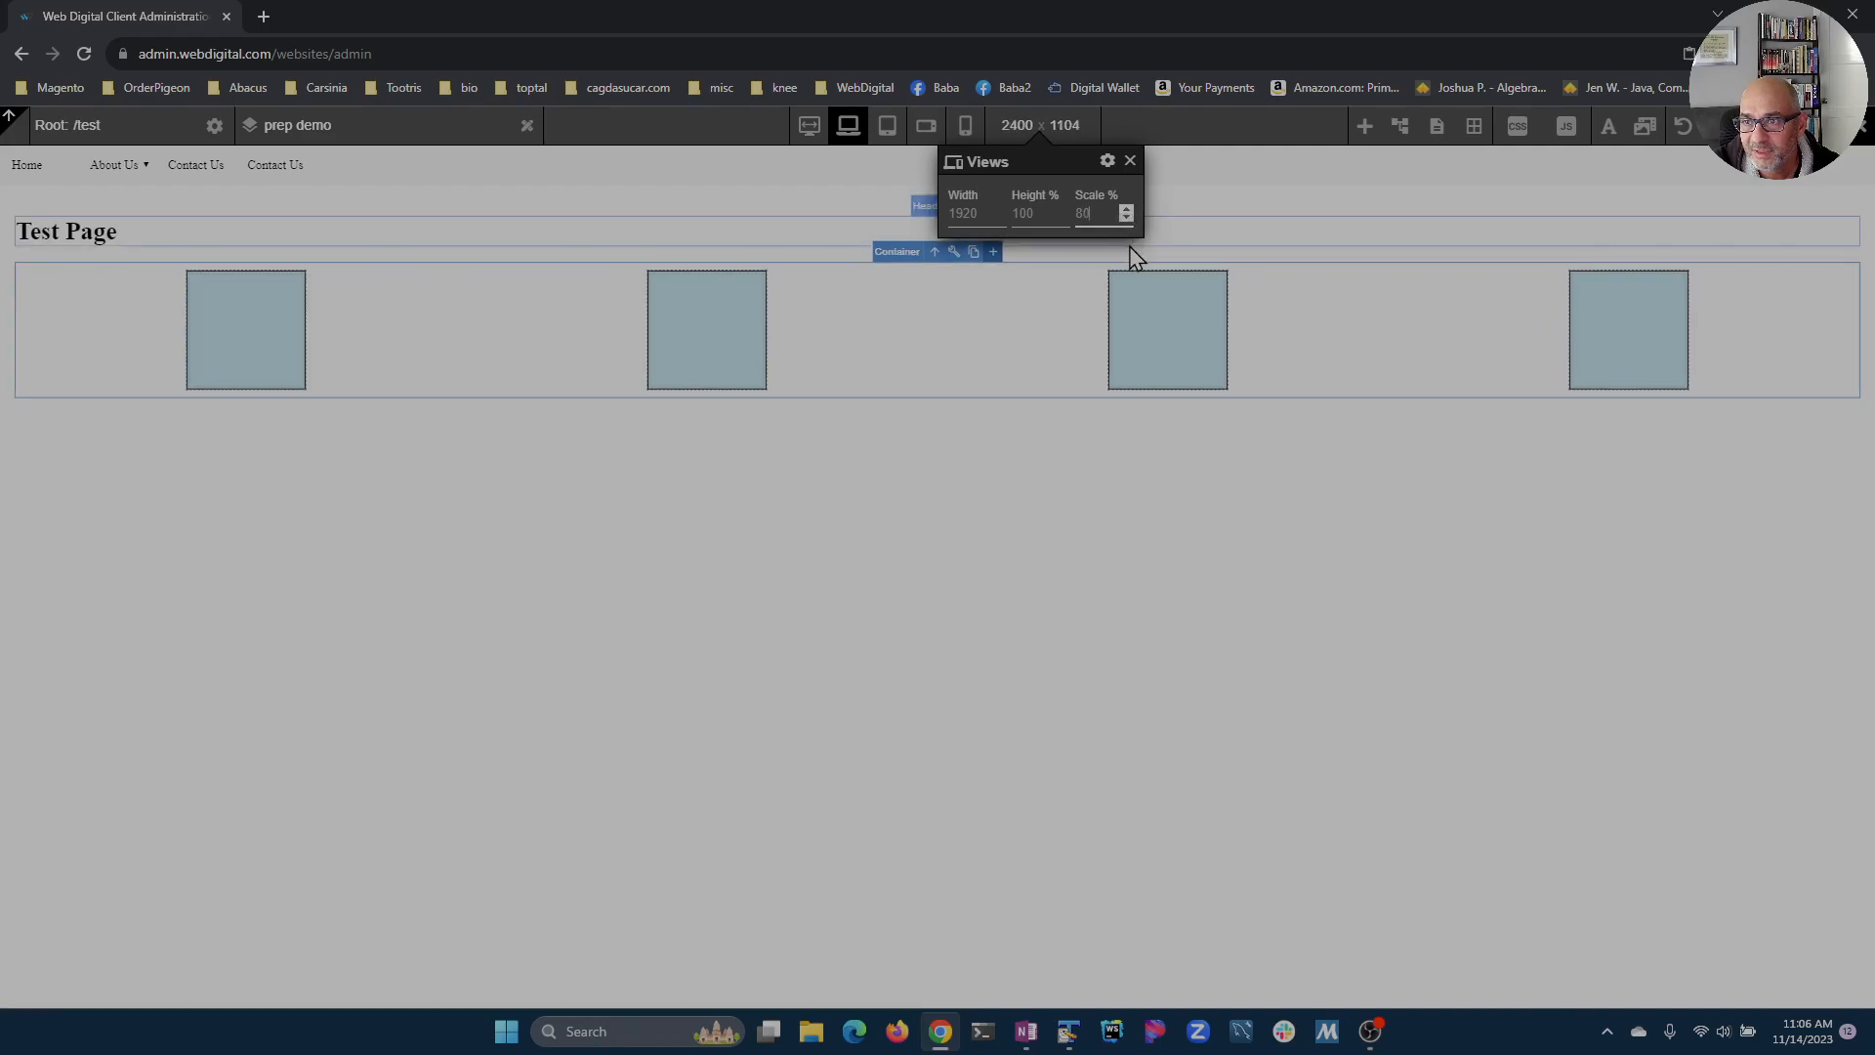
{"action": "left_click", "coordinate": [1130, 160]}
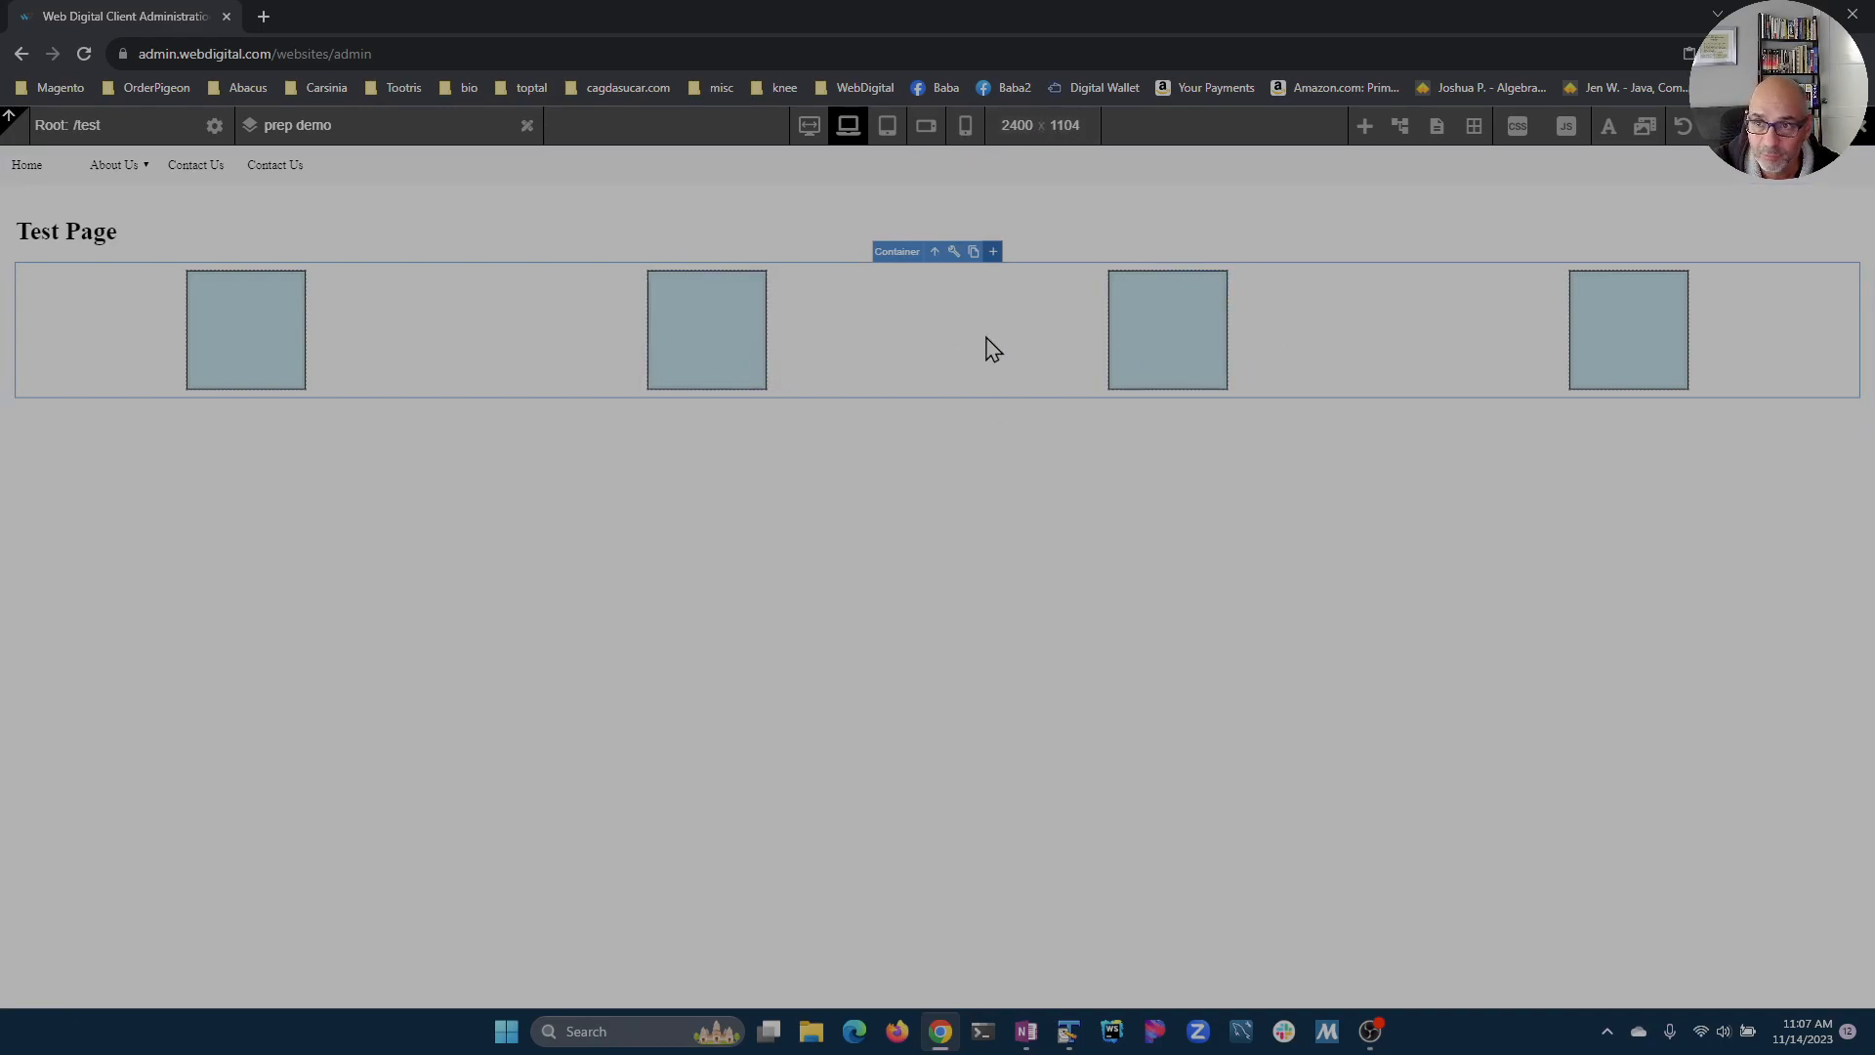
Step: Open the view settings list and inspect the Desktop and Tablet view definitions
{"action": "left_click", "coordinate": [1037, 125]}
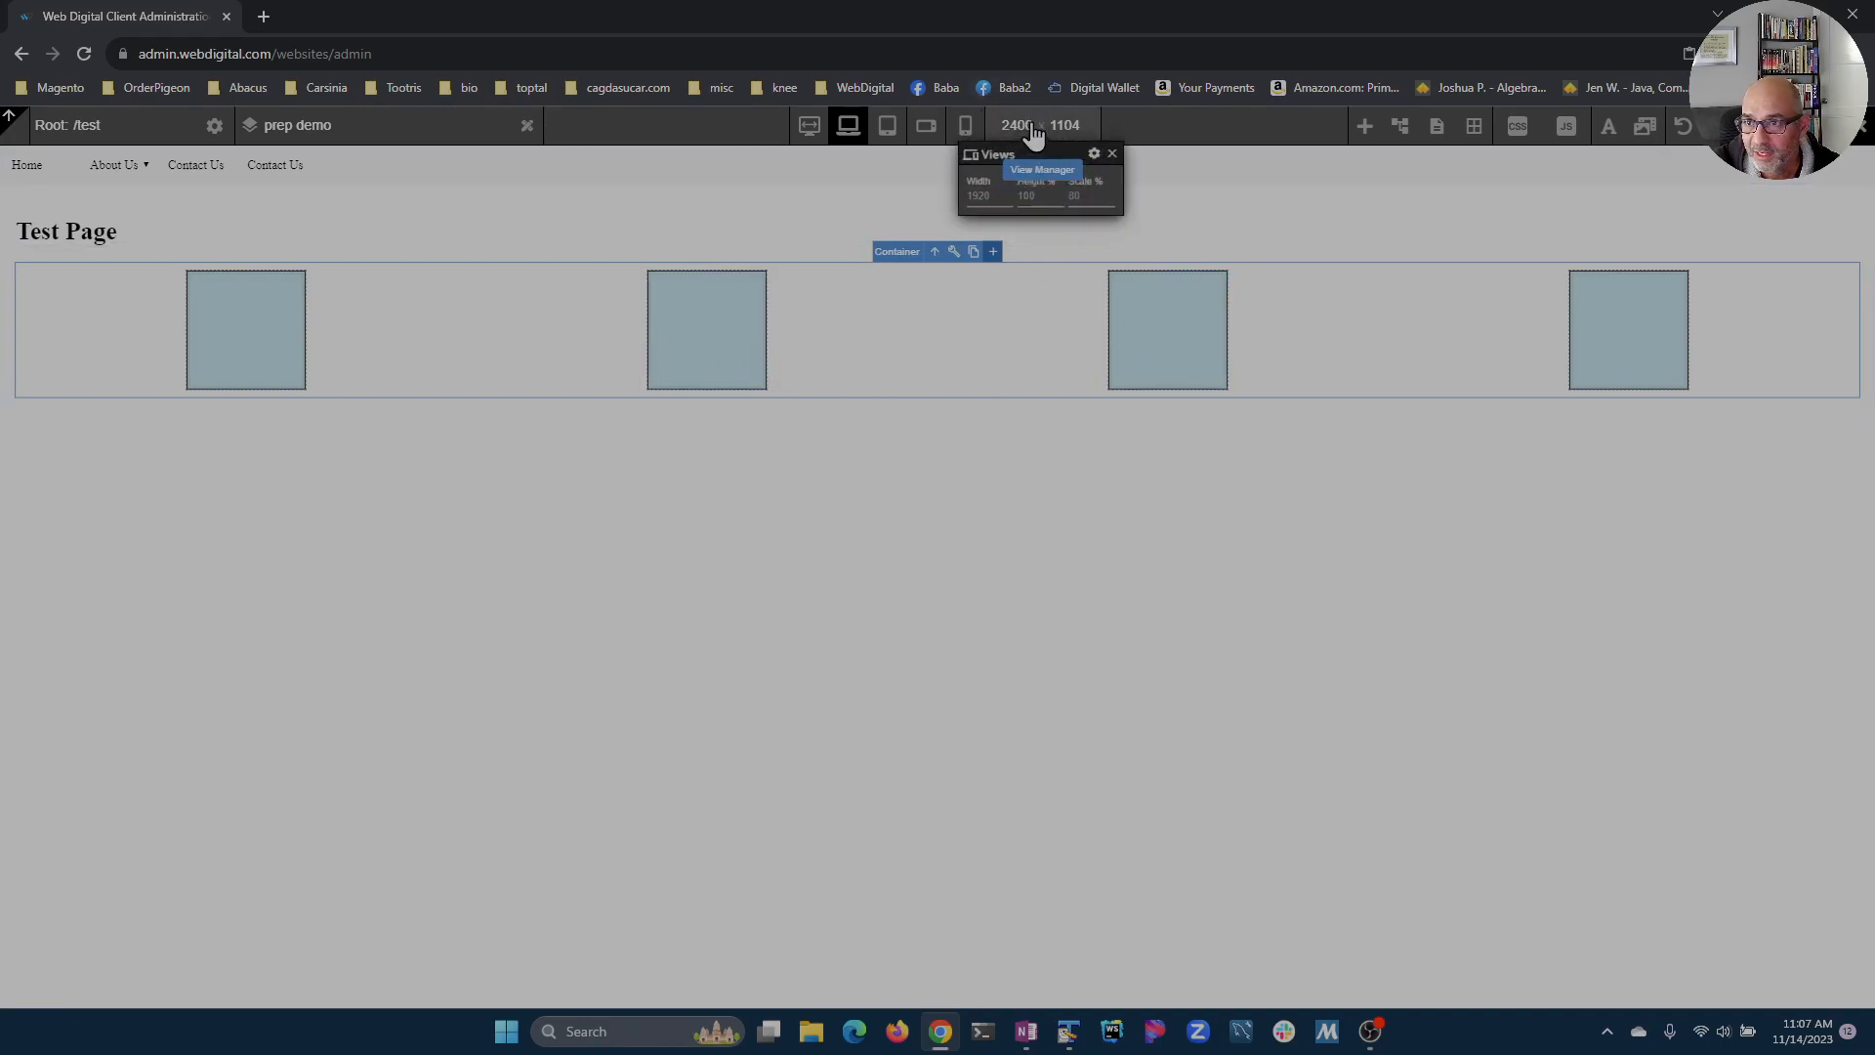
{"action": "left_click", "coordinate": [1107, 160]}
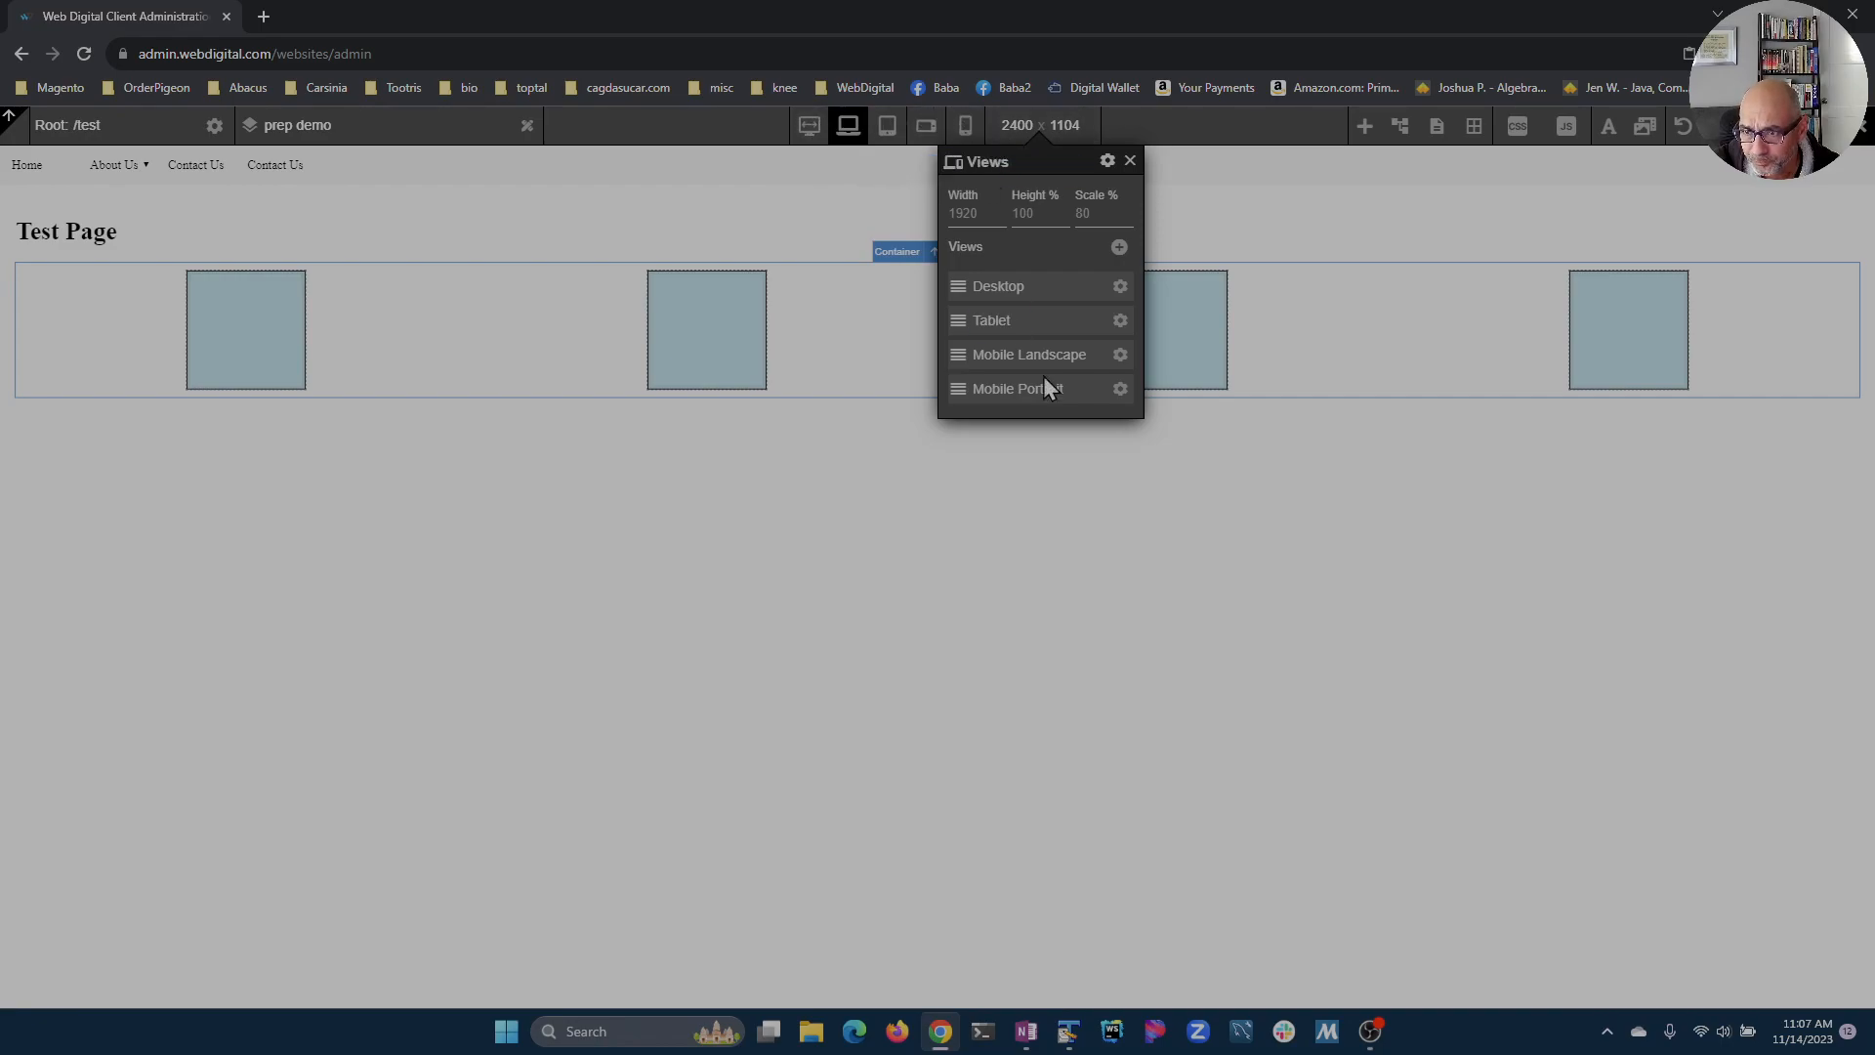
{"action": "left_click", "coordinate": [1120, 287]}
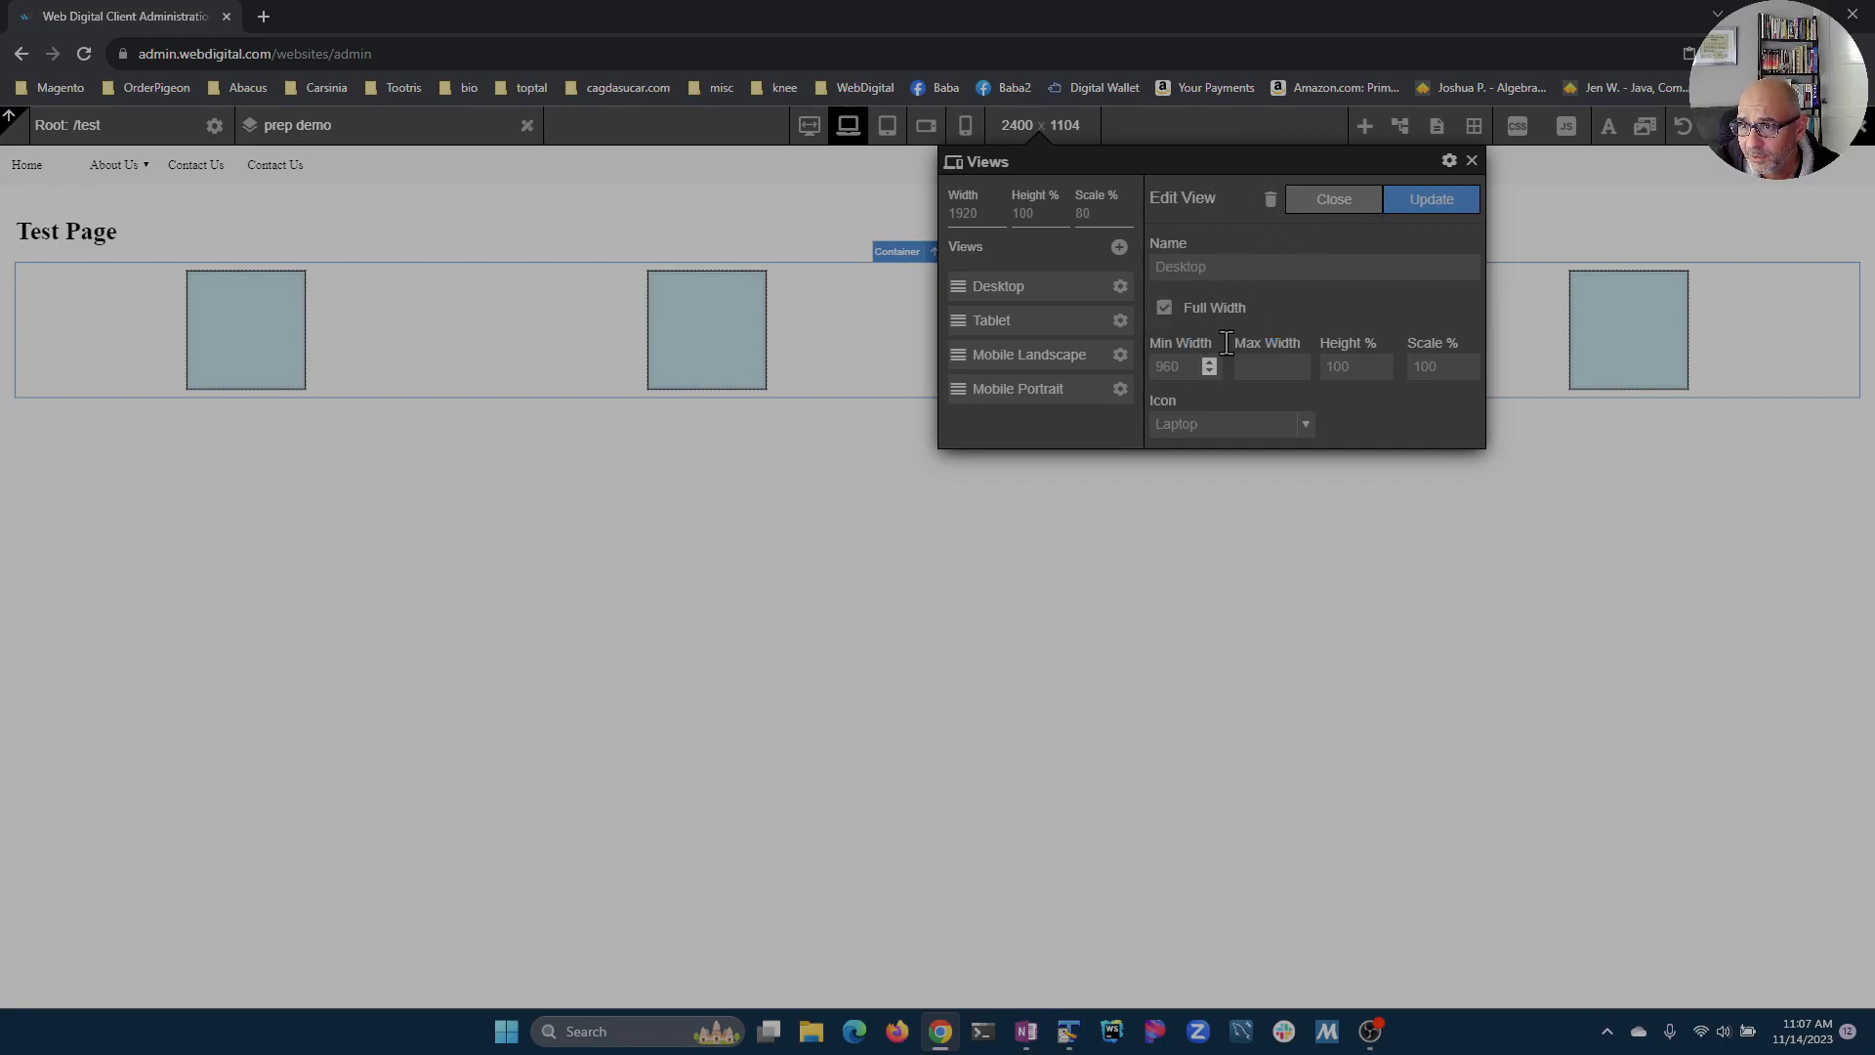
{"action": "left_click", "coordinate": [1120, 320]}
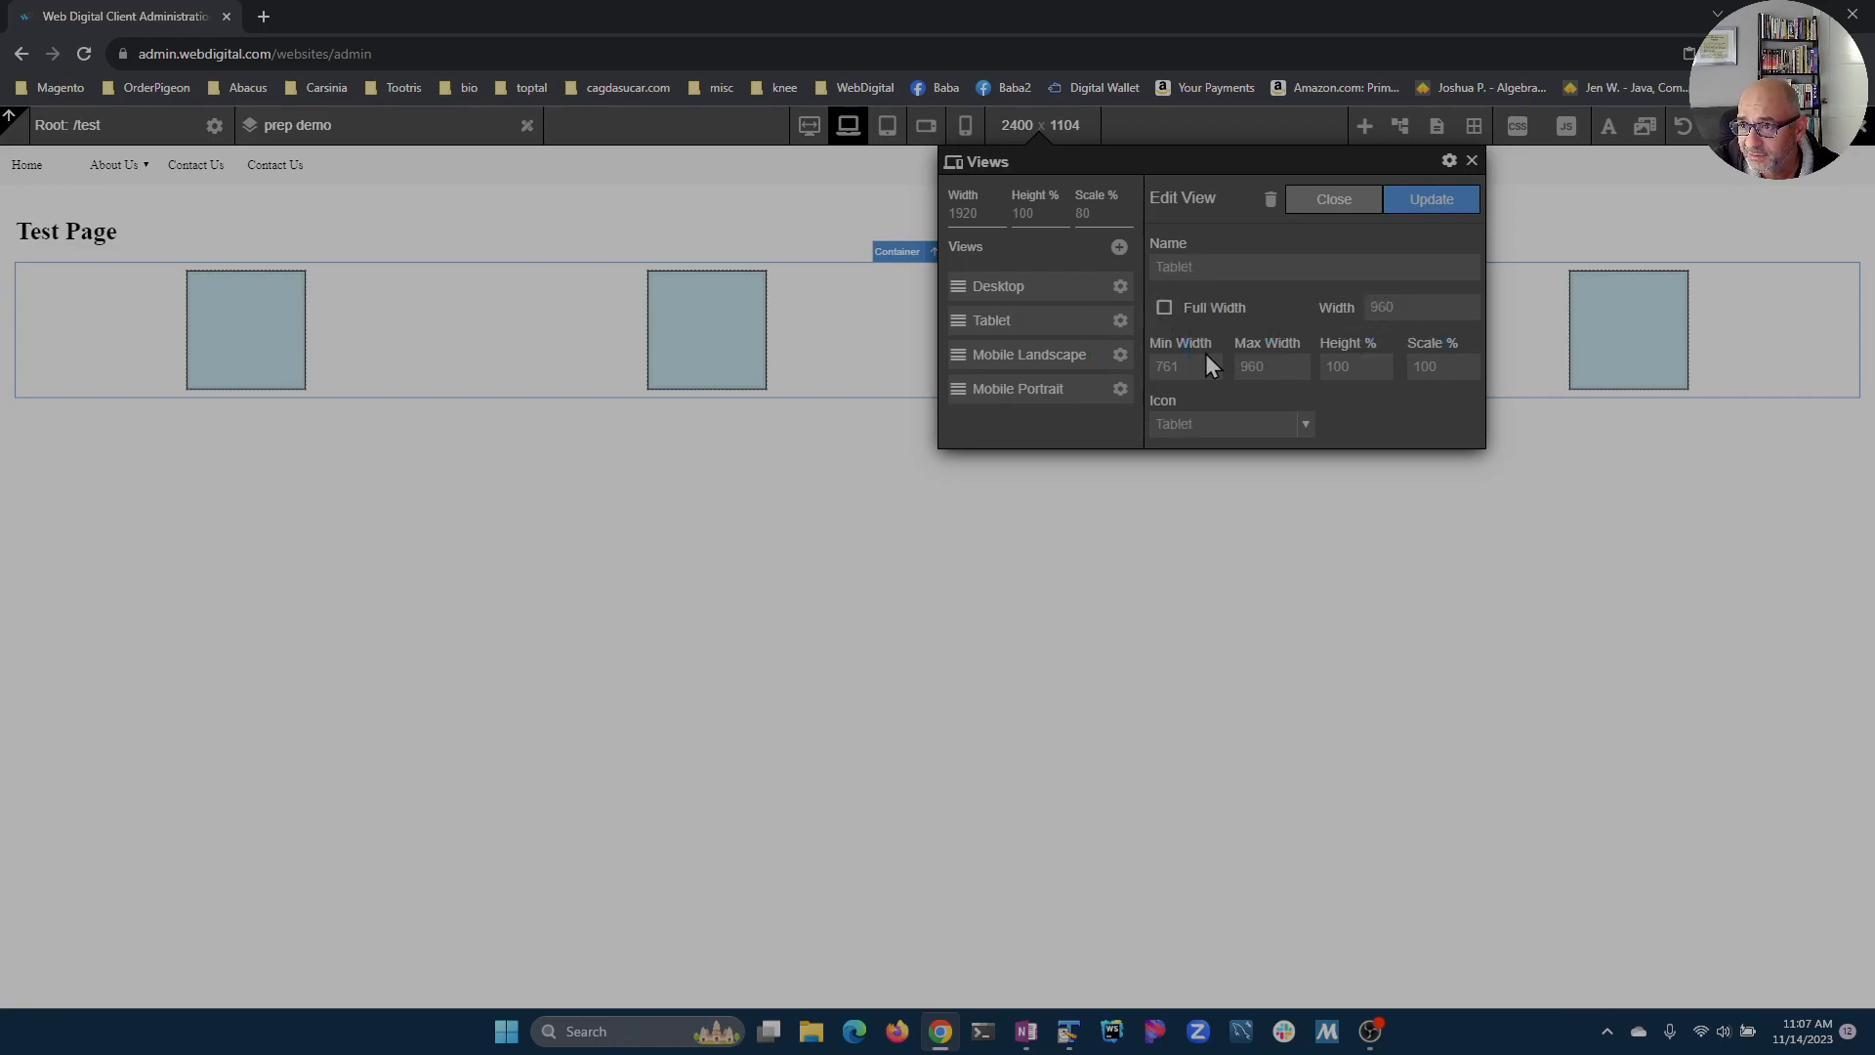
Step: Inspect the Mobile Portrait view, then add a new view named Big Screen with a minimum width of 1200
{"action": "left_click", "coordinate": [1120, 389]}
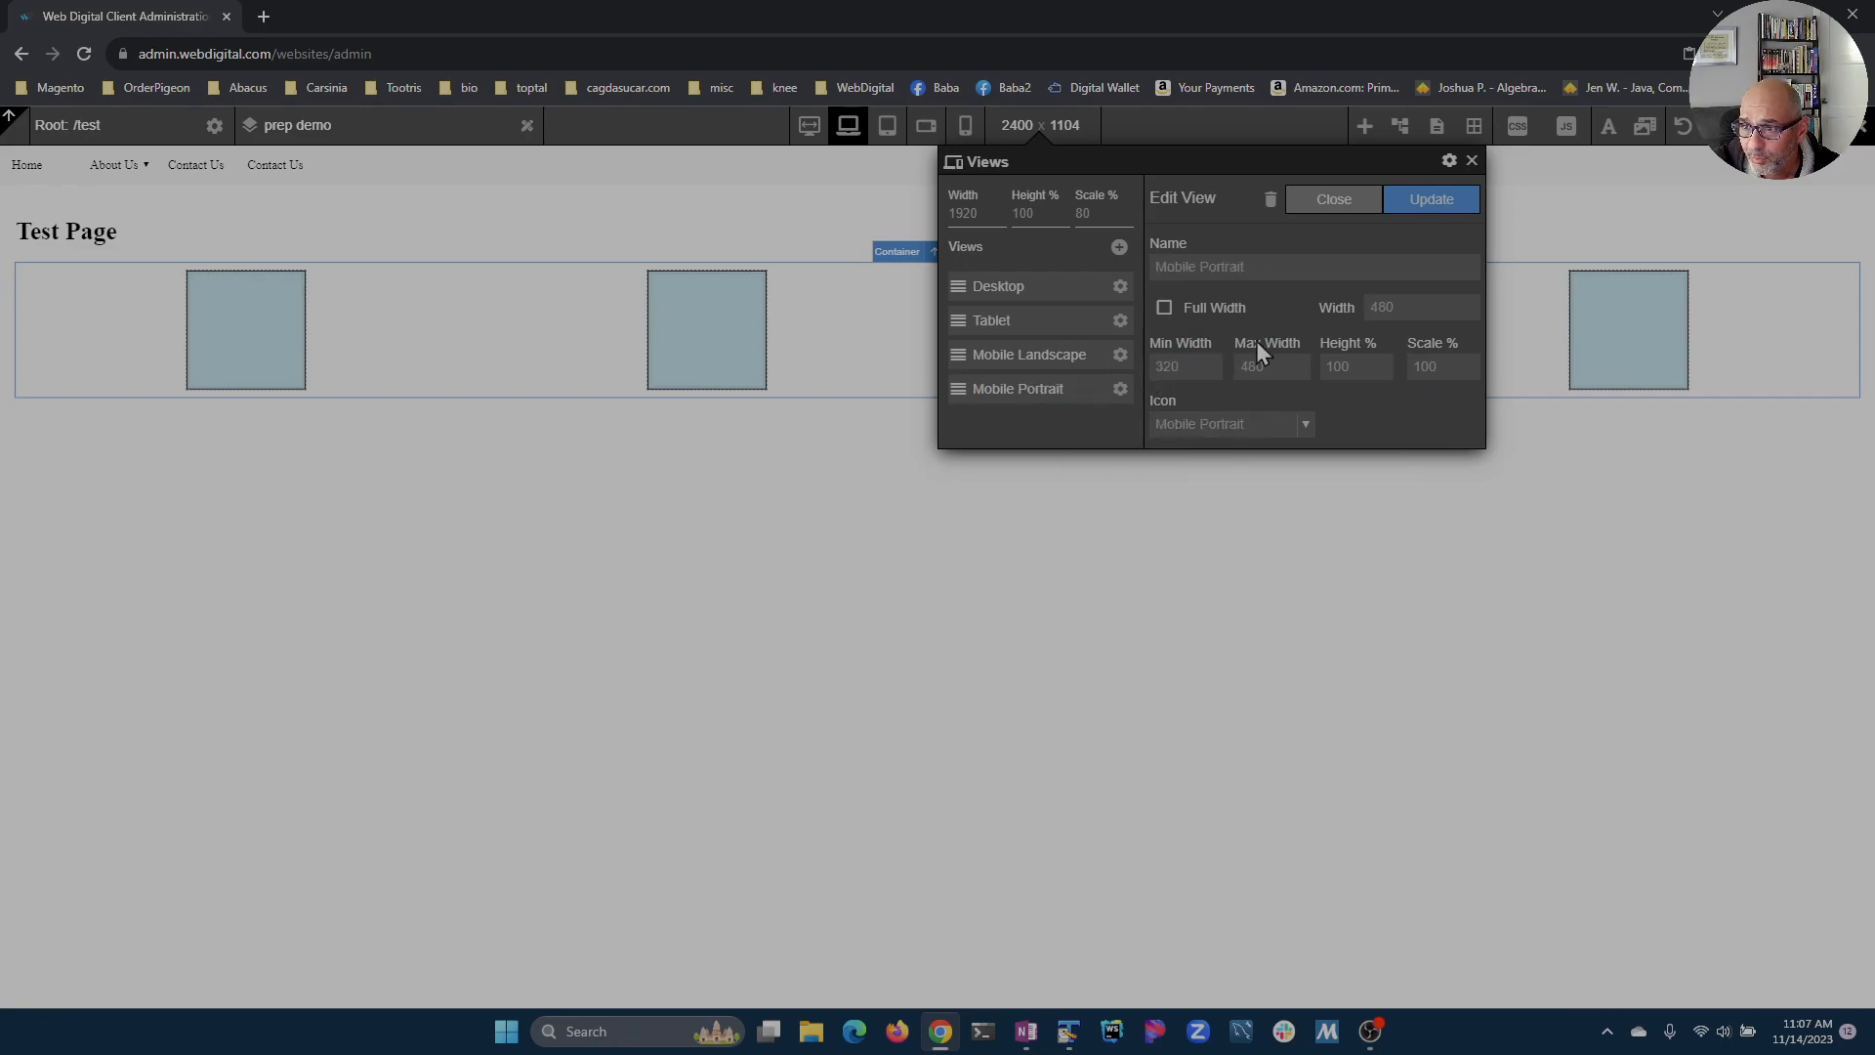
{"action": "left_click", "coordinate": [1119, 248]}
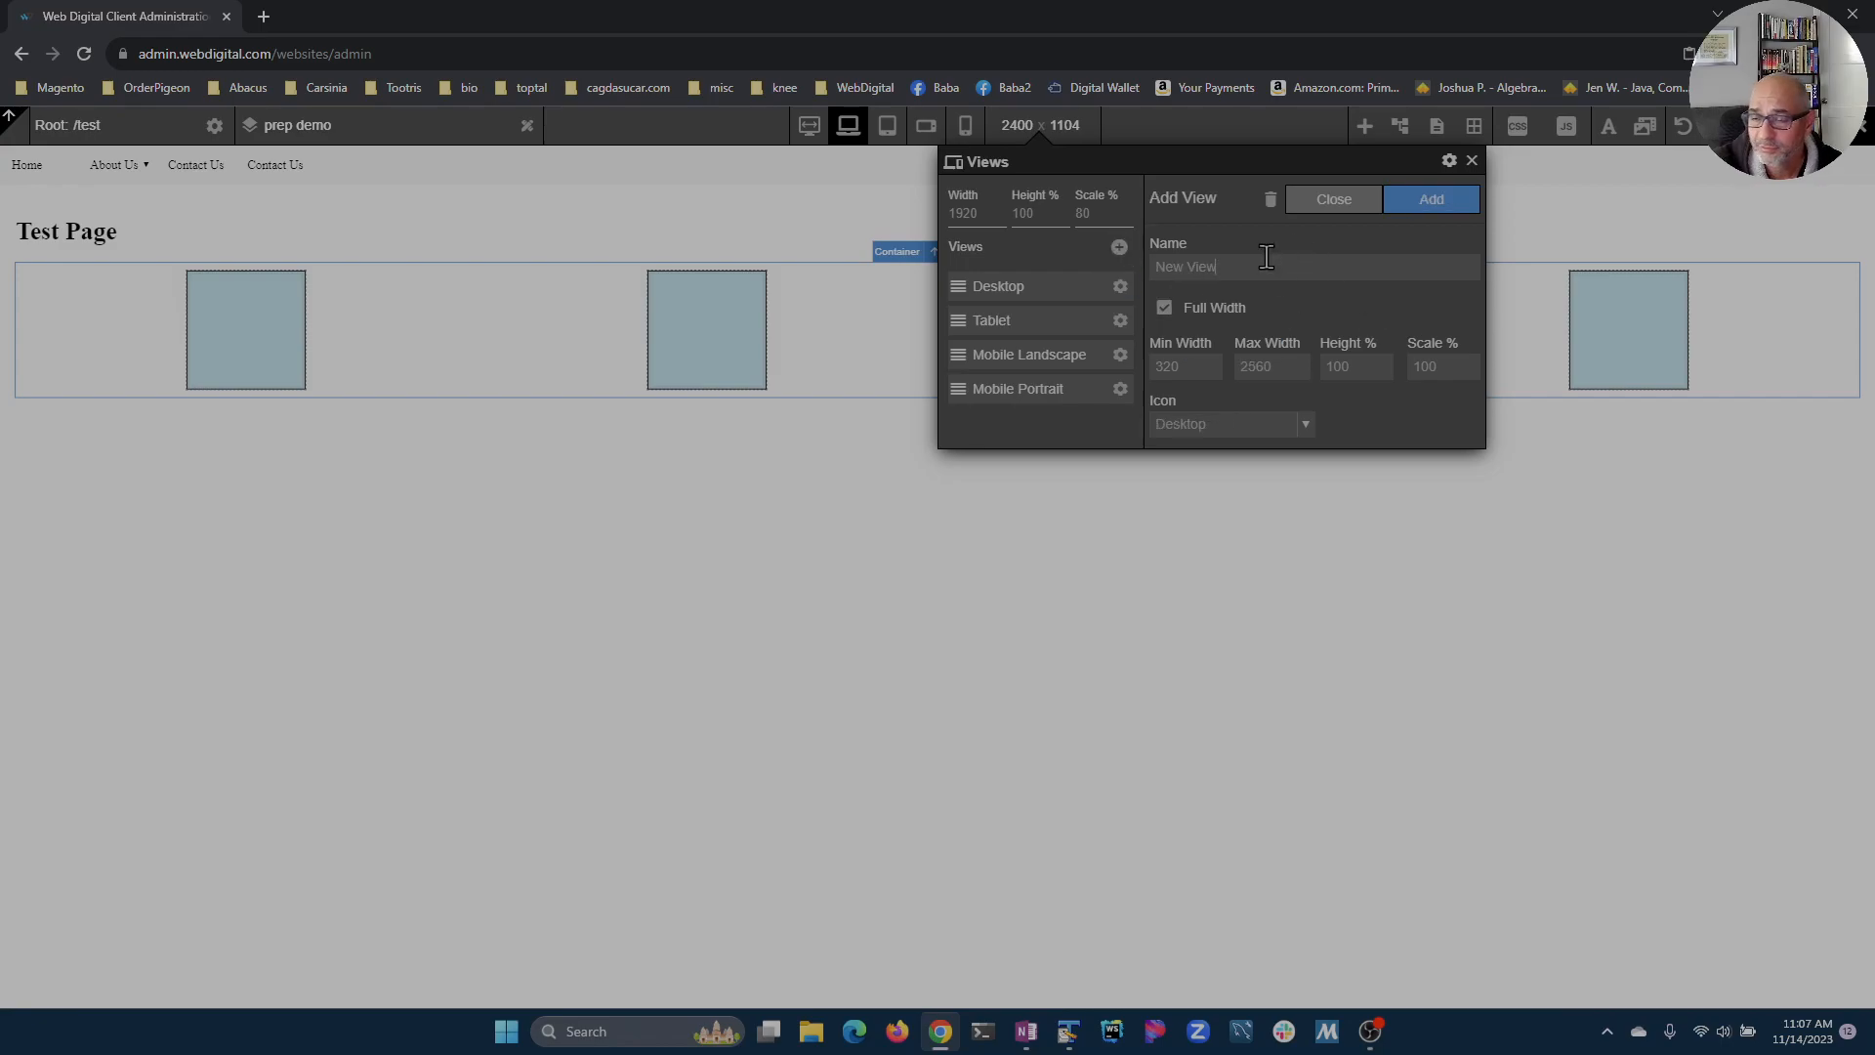
{"action": "type", "text": "B"}
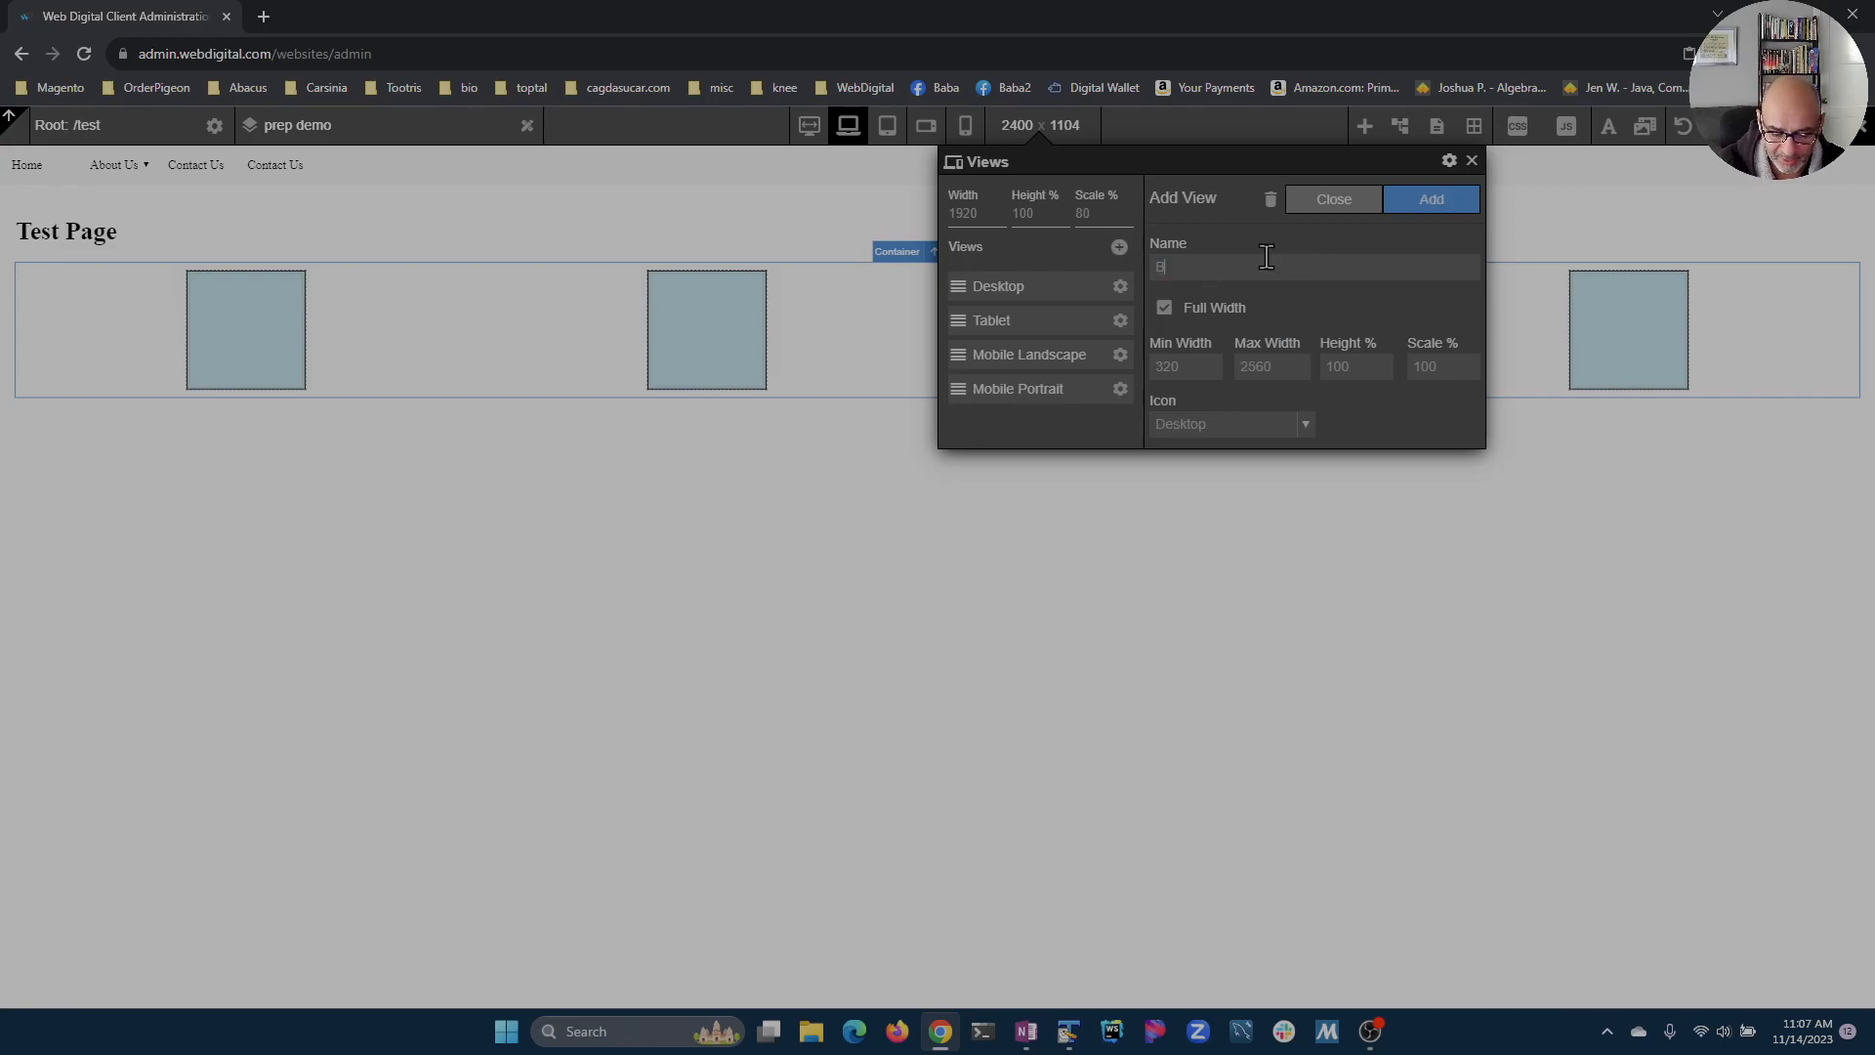
{"action": "type", "text": "ig Screen"}
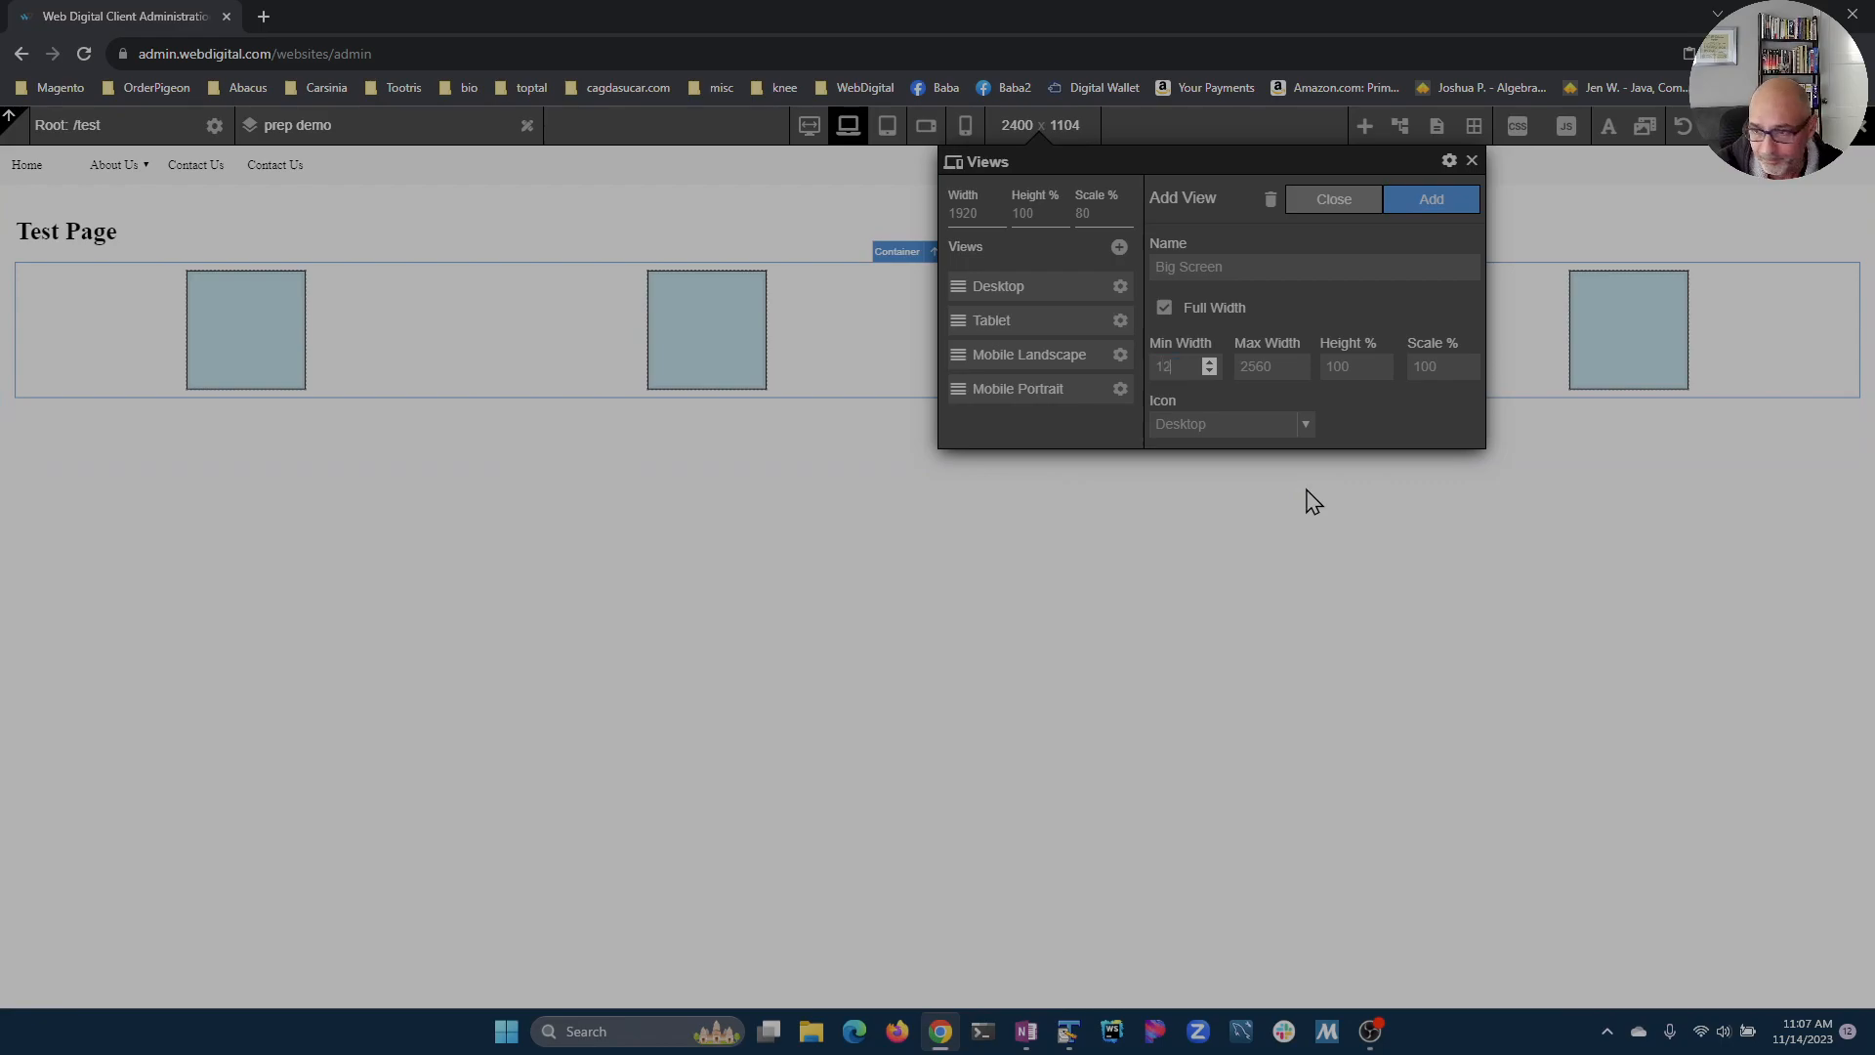
{"action": "key", "text": "Tab"}
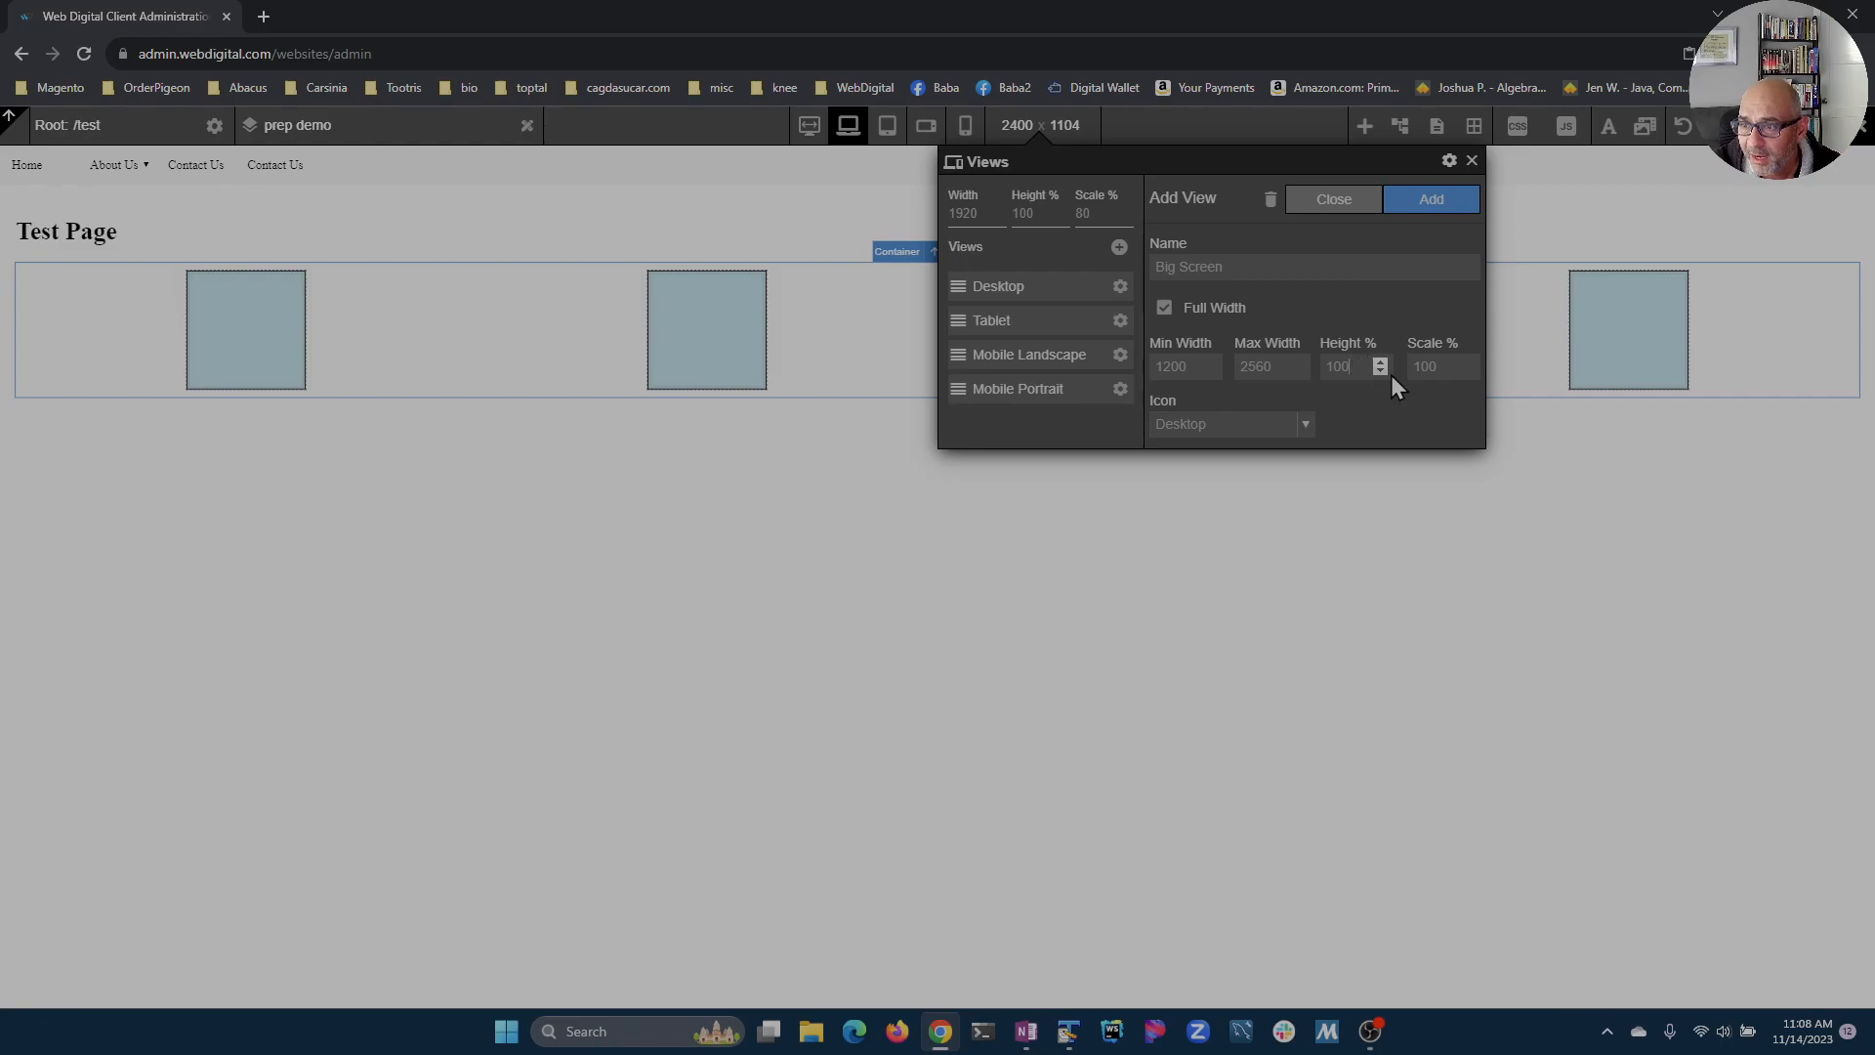
Step: Set the Big Screen view's scale to 80 percent with the Desktop icon, add it, close the Views panel and save
{"action": "key", "text": "ctrl+a"}
{"action": "type", "text": "80"}
{"action": "key", "text": "Tab"}
{"action": "left_click", "coordinate": [1293, 435]}
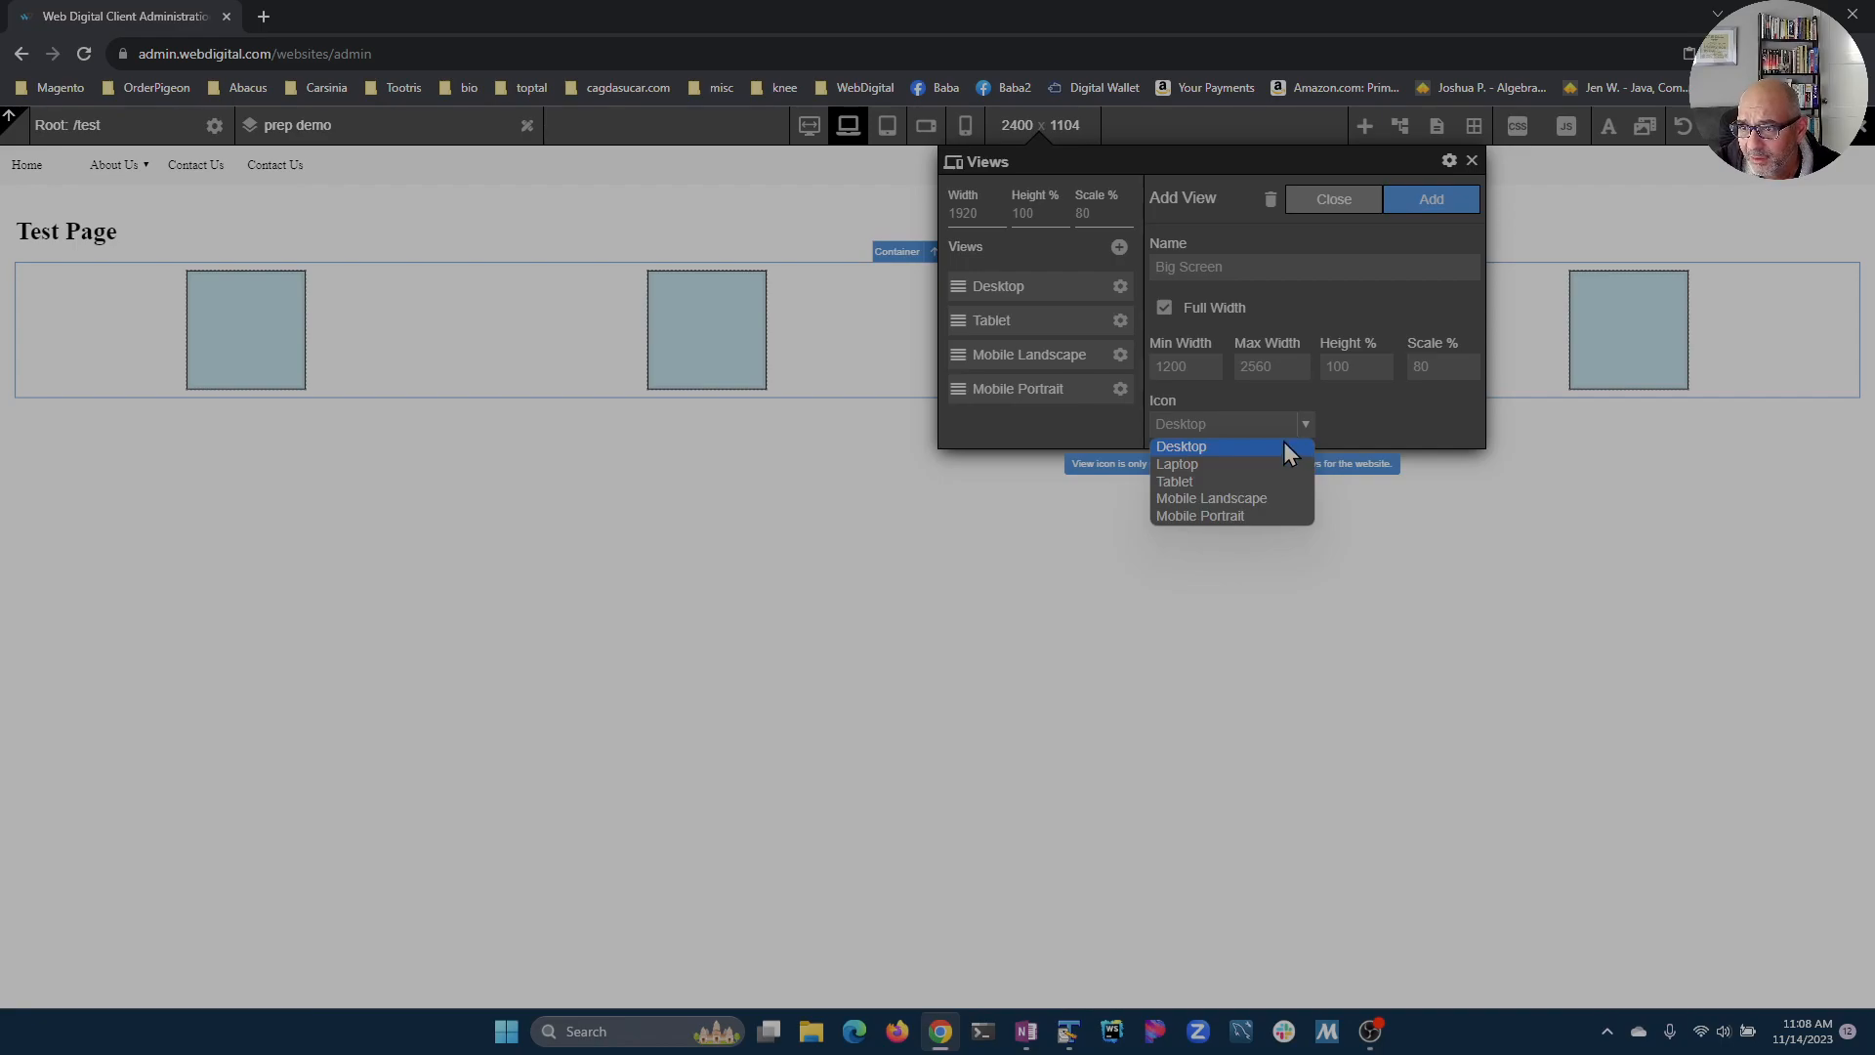
{"action": "left_click", "coordinate": [1273, 444]}
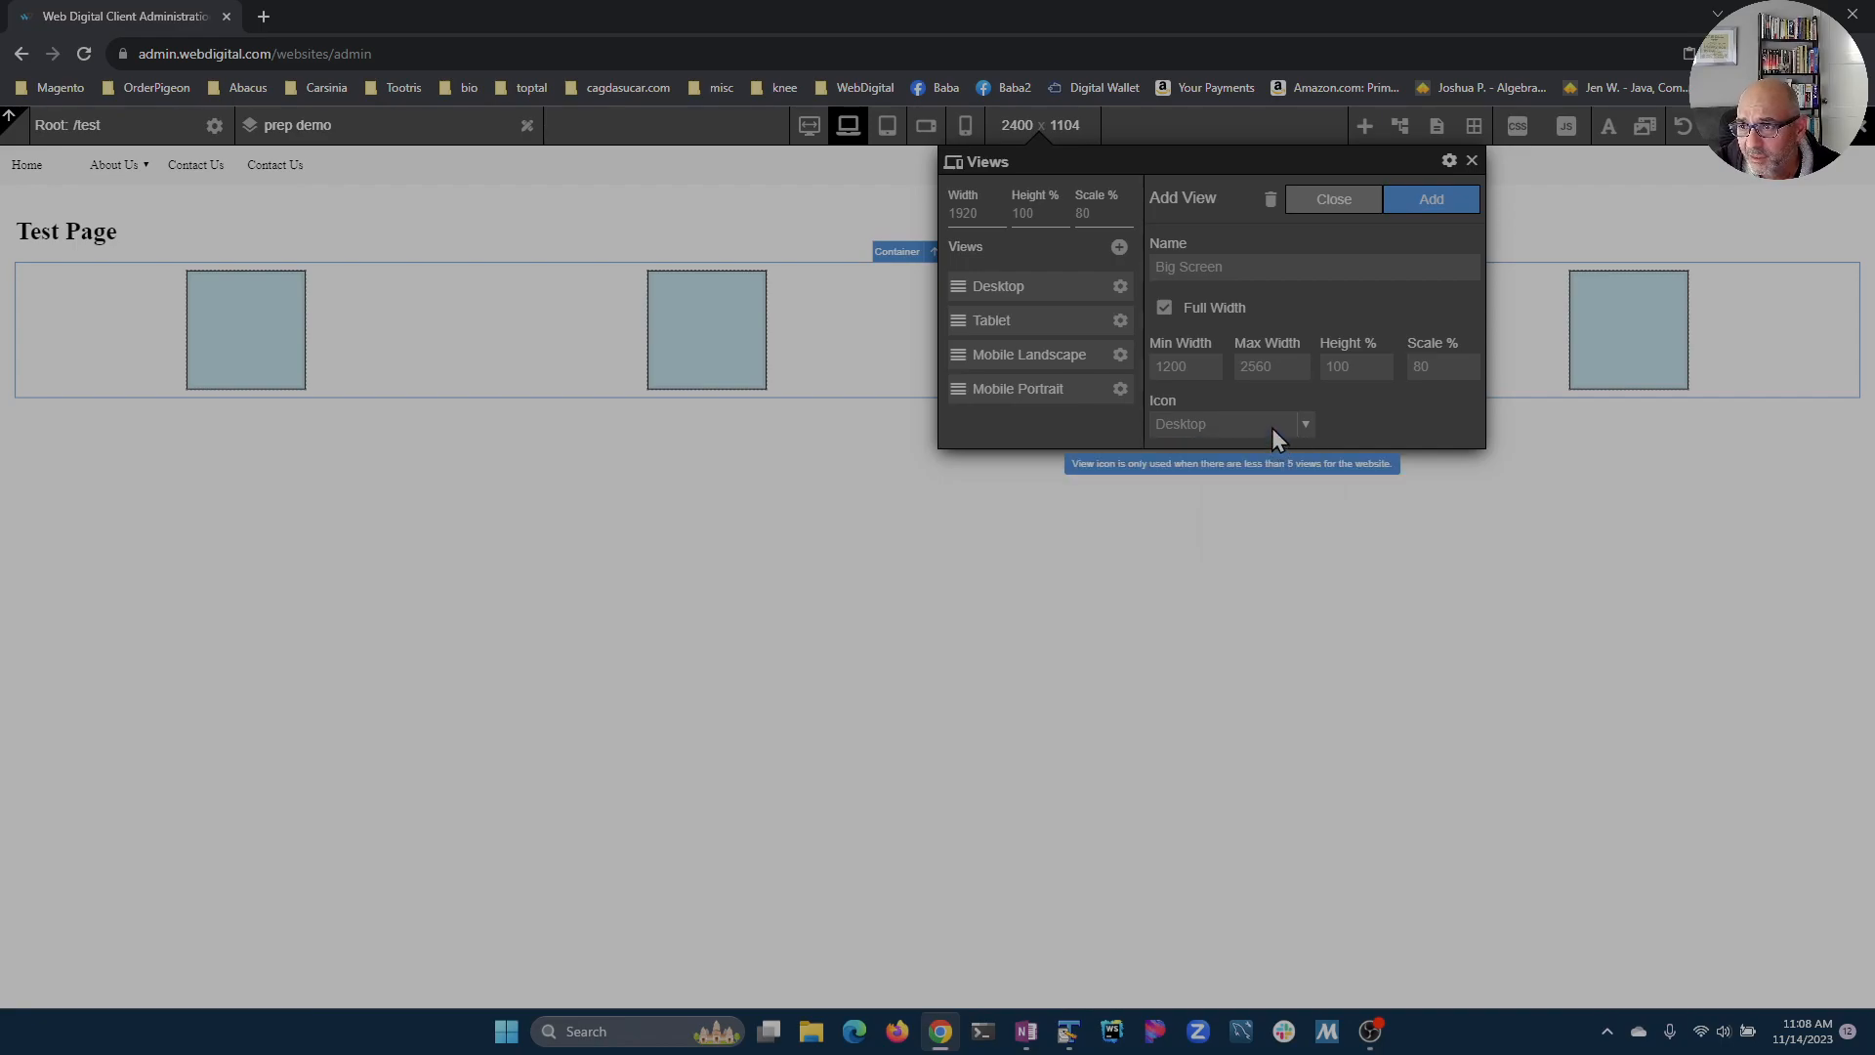
{"action": "left_click", "coordinate": [1427, 202]}
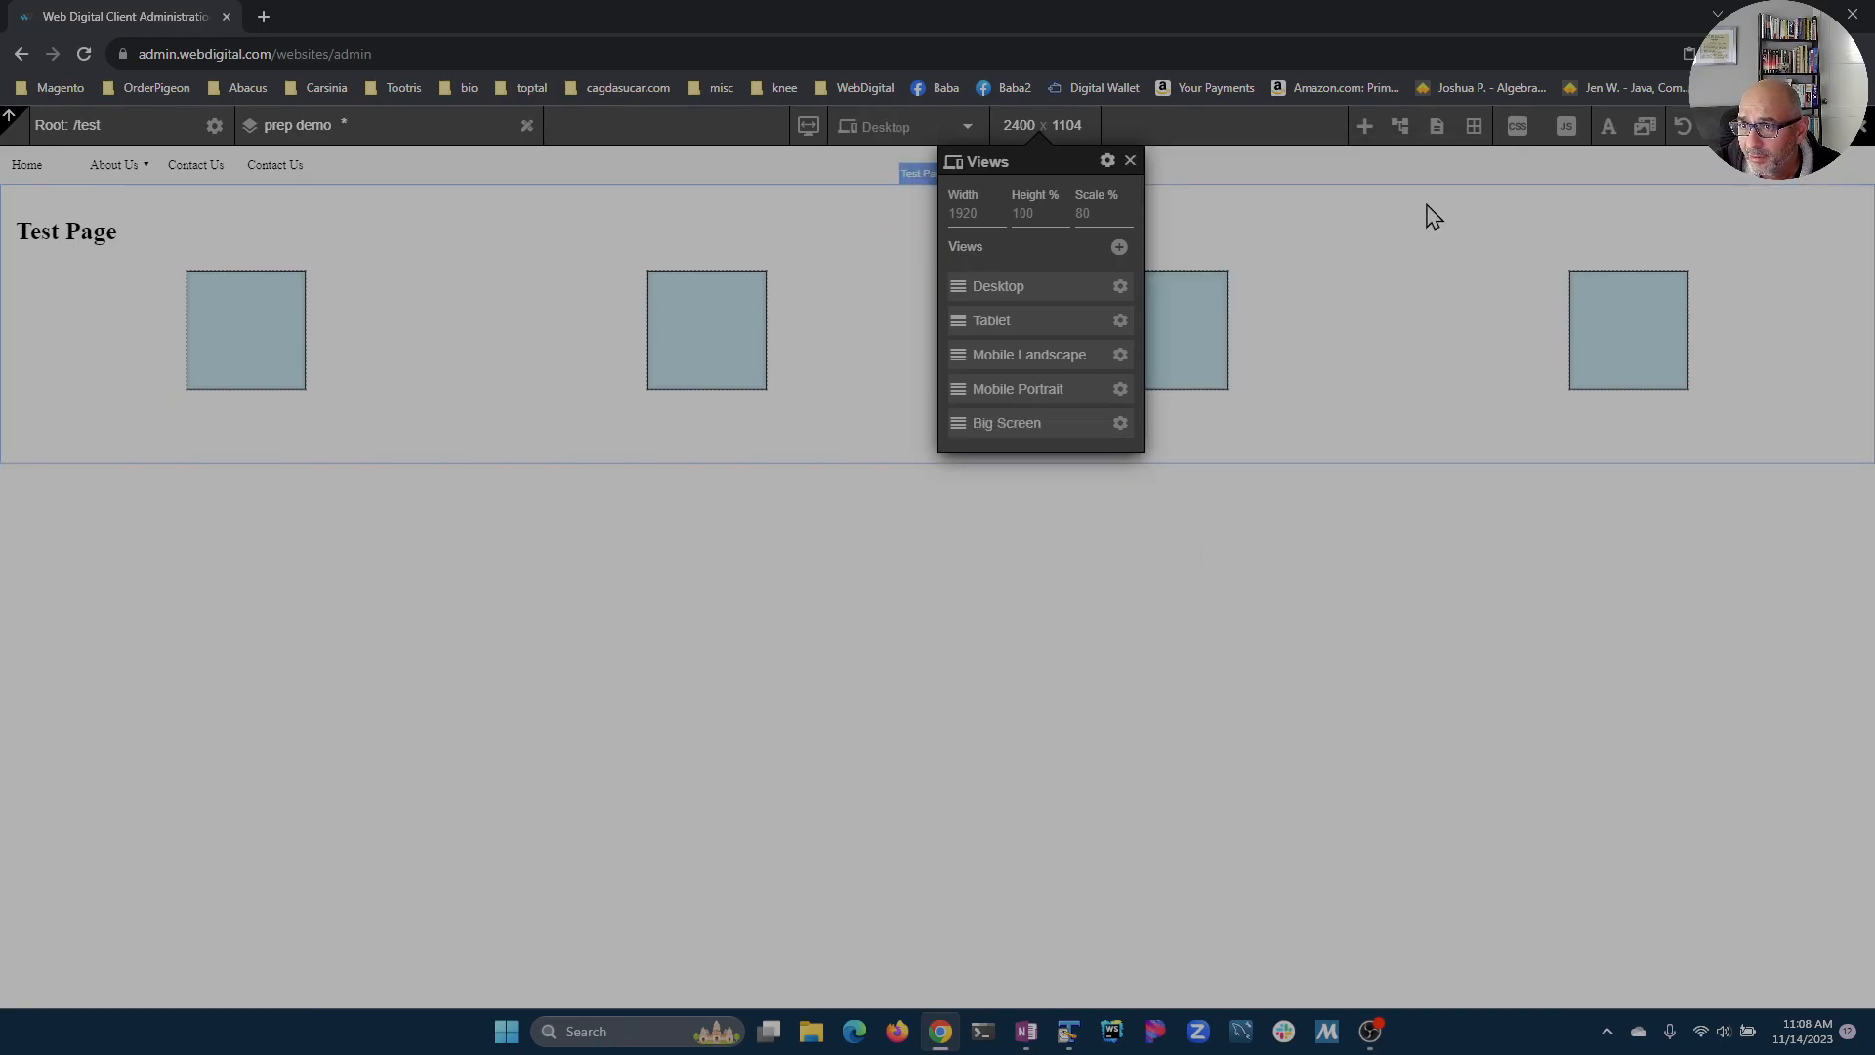
{"action": "left_click", "coordinate": [1130, 161]}
{"action": "key", "text": "ctrl+s"}
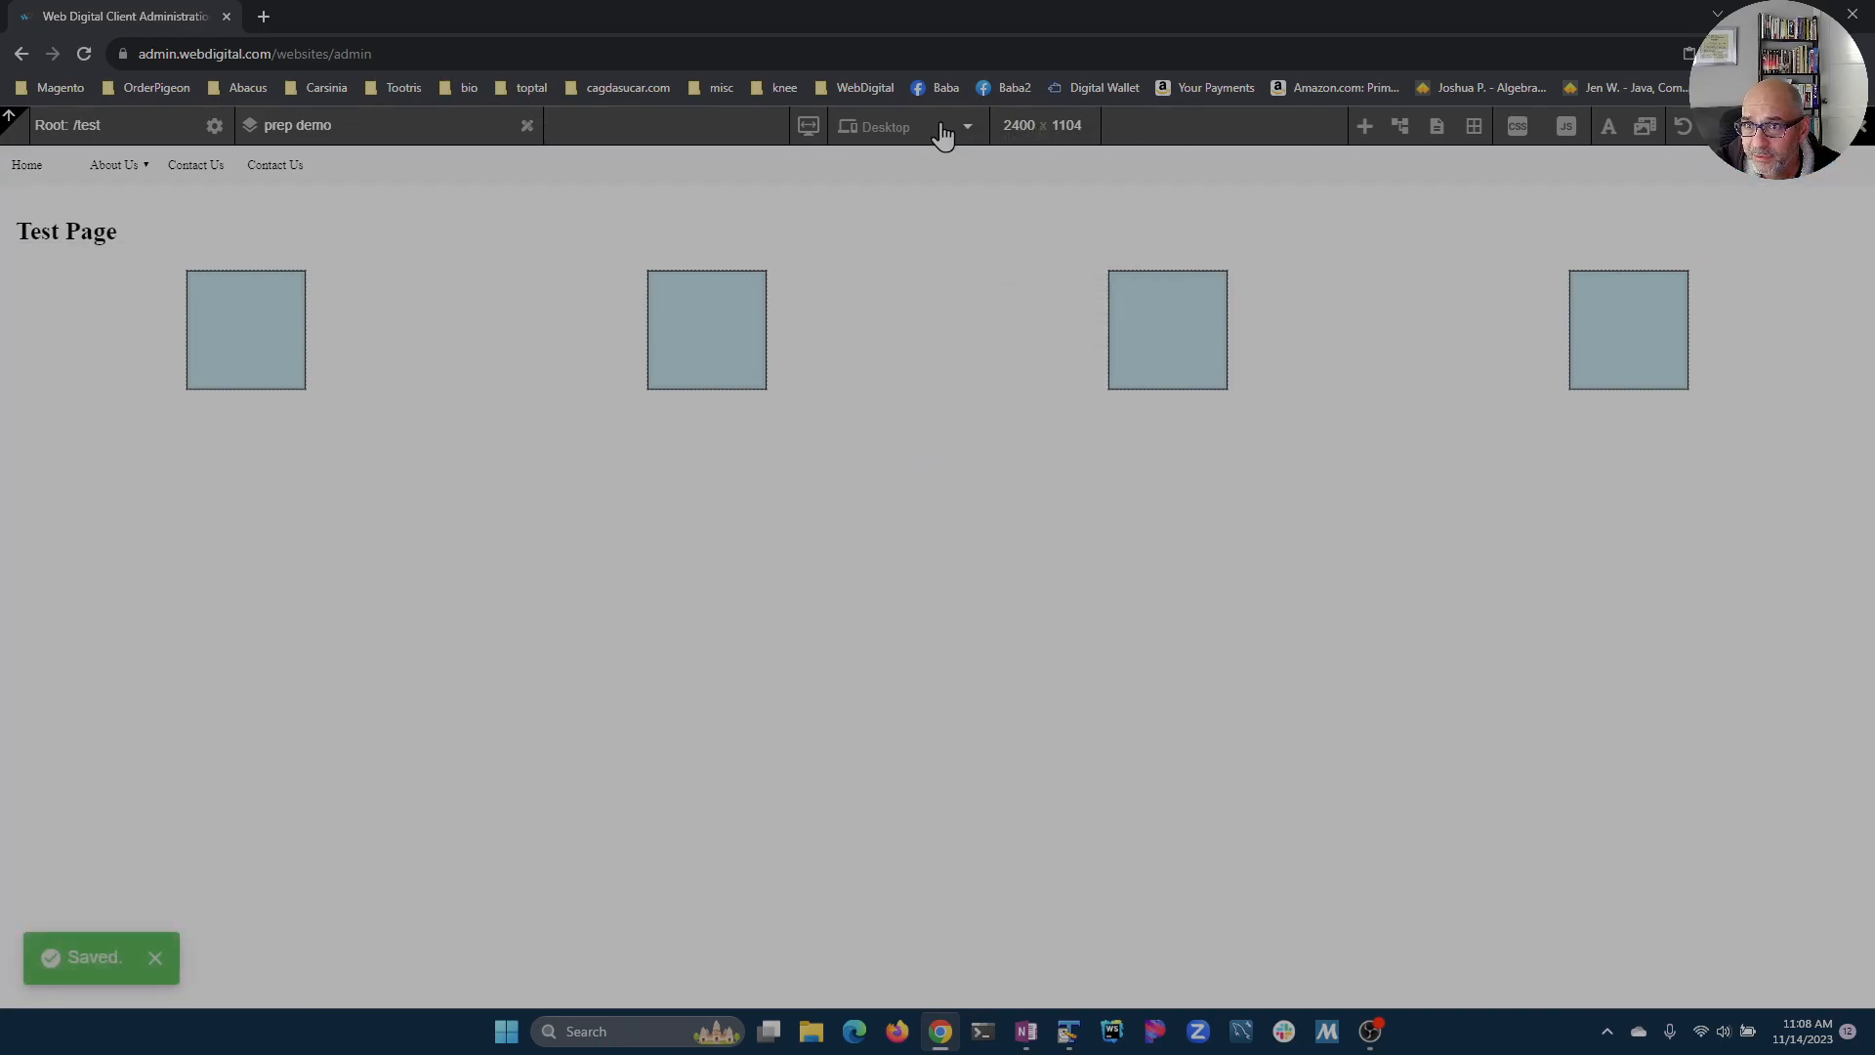
Step: Switch the preview between Desktop, Big Screen, Tablet and Mobile Portrait views, ending on Big Screen
{"action": "left_click", "coordinate": [942, 135]}
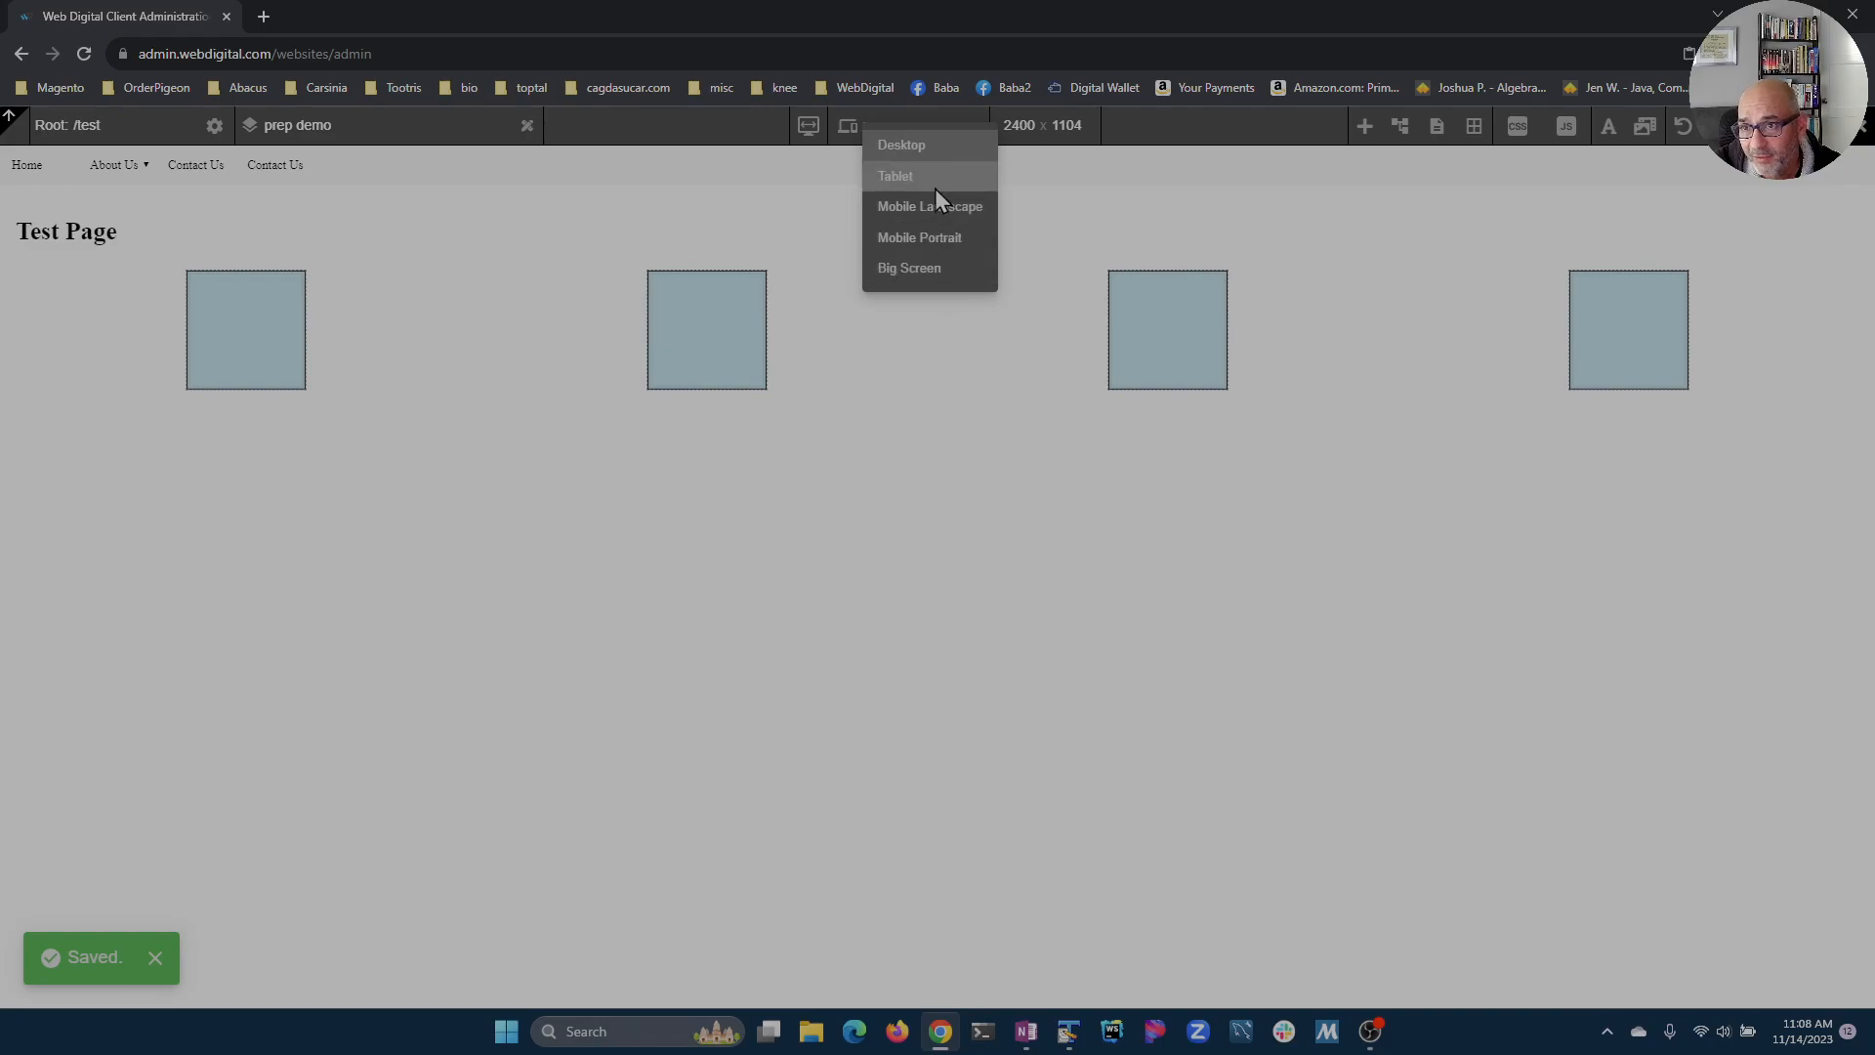
{"action": "left_click", "coordinate": [900, 135]}
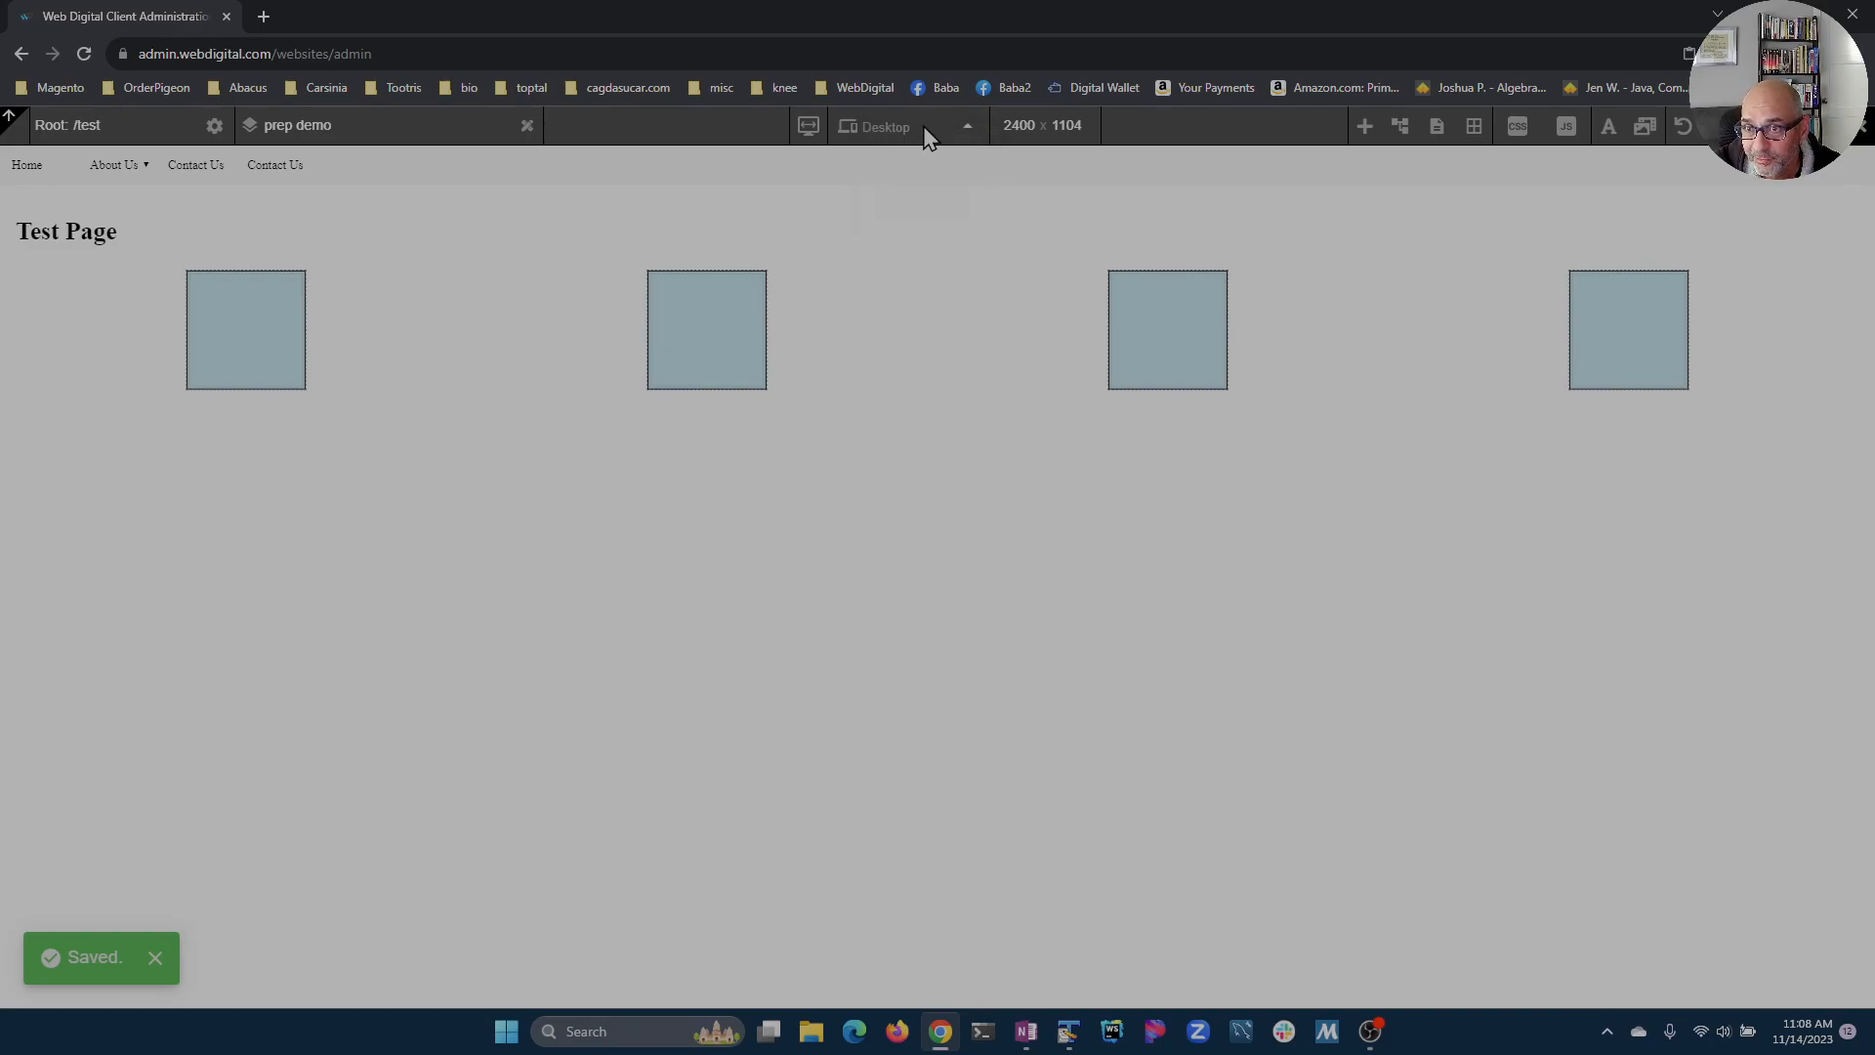
{"action": "left_click", "coordinate": [928, 135]}
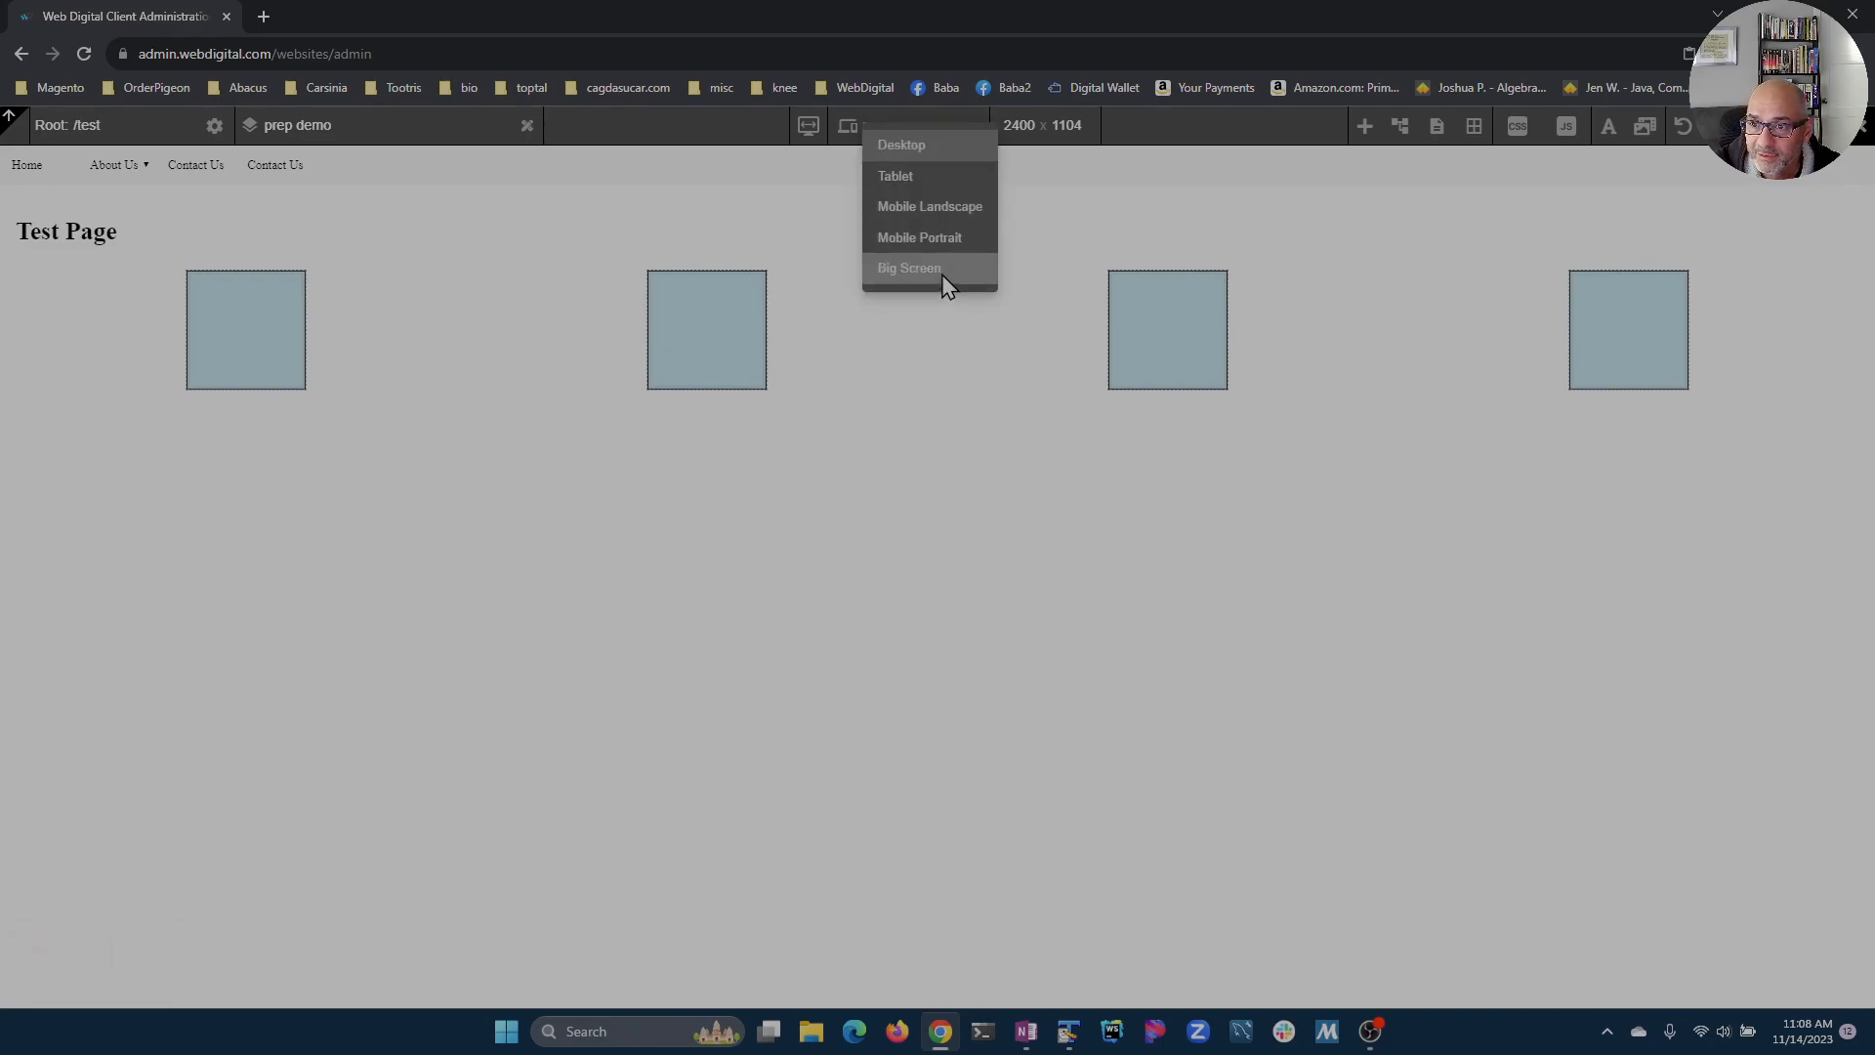
{"action": "left_click", "coordinate": [943, 269]}
{"action": "left_click", "coordinate": [953, 125]}
{"action": "left_click", "coordinate": [937, 147]}
{"action": "left_click", "coordinate": [918, 127]}
{"action": "left_click", "coordinate": [920, 176]}
{"action": "left_click", "coordinate": [941, 134]}
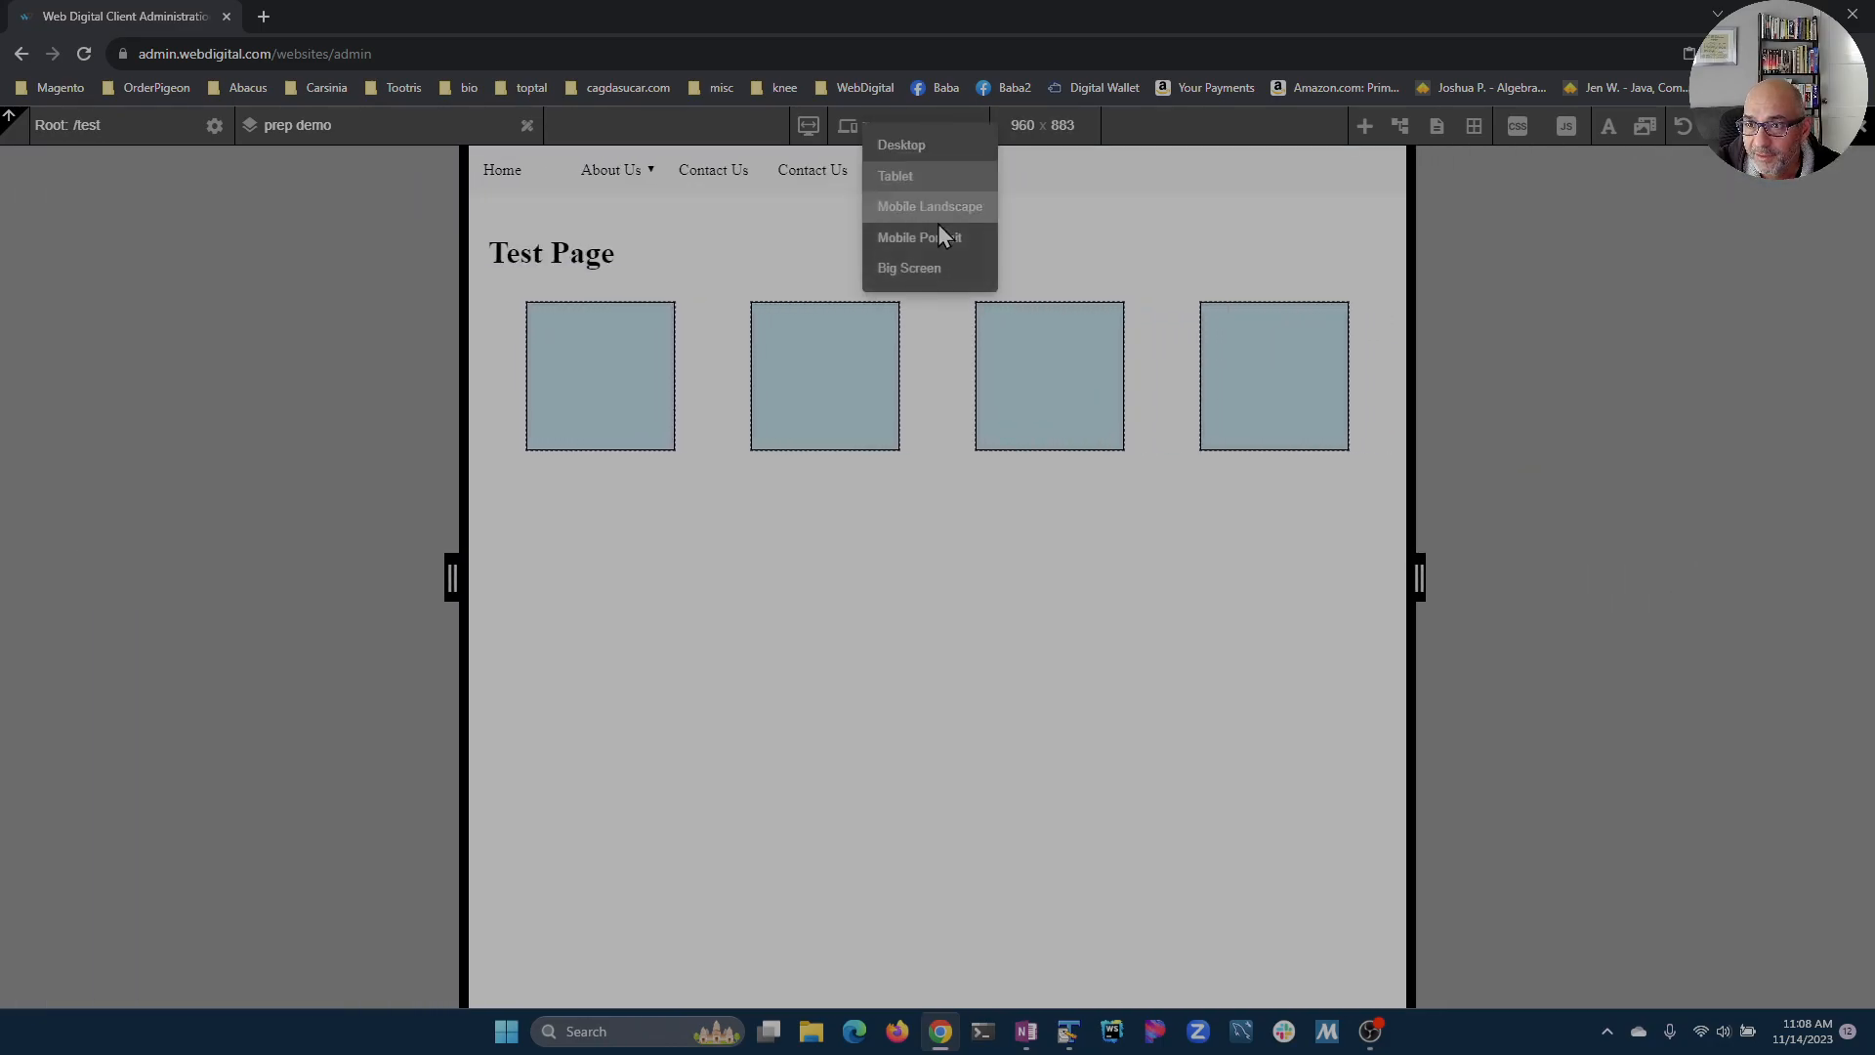
{"action": "left_click", "coordinate": [937, 237]}
{"action": "left_click", "coordinate": [943, 129]}
{"action": "left_click", "coordinate": [938, 269]}
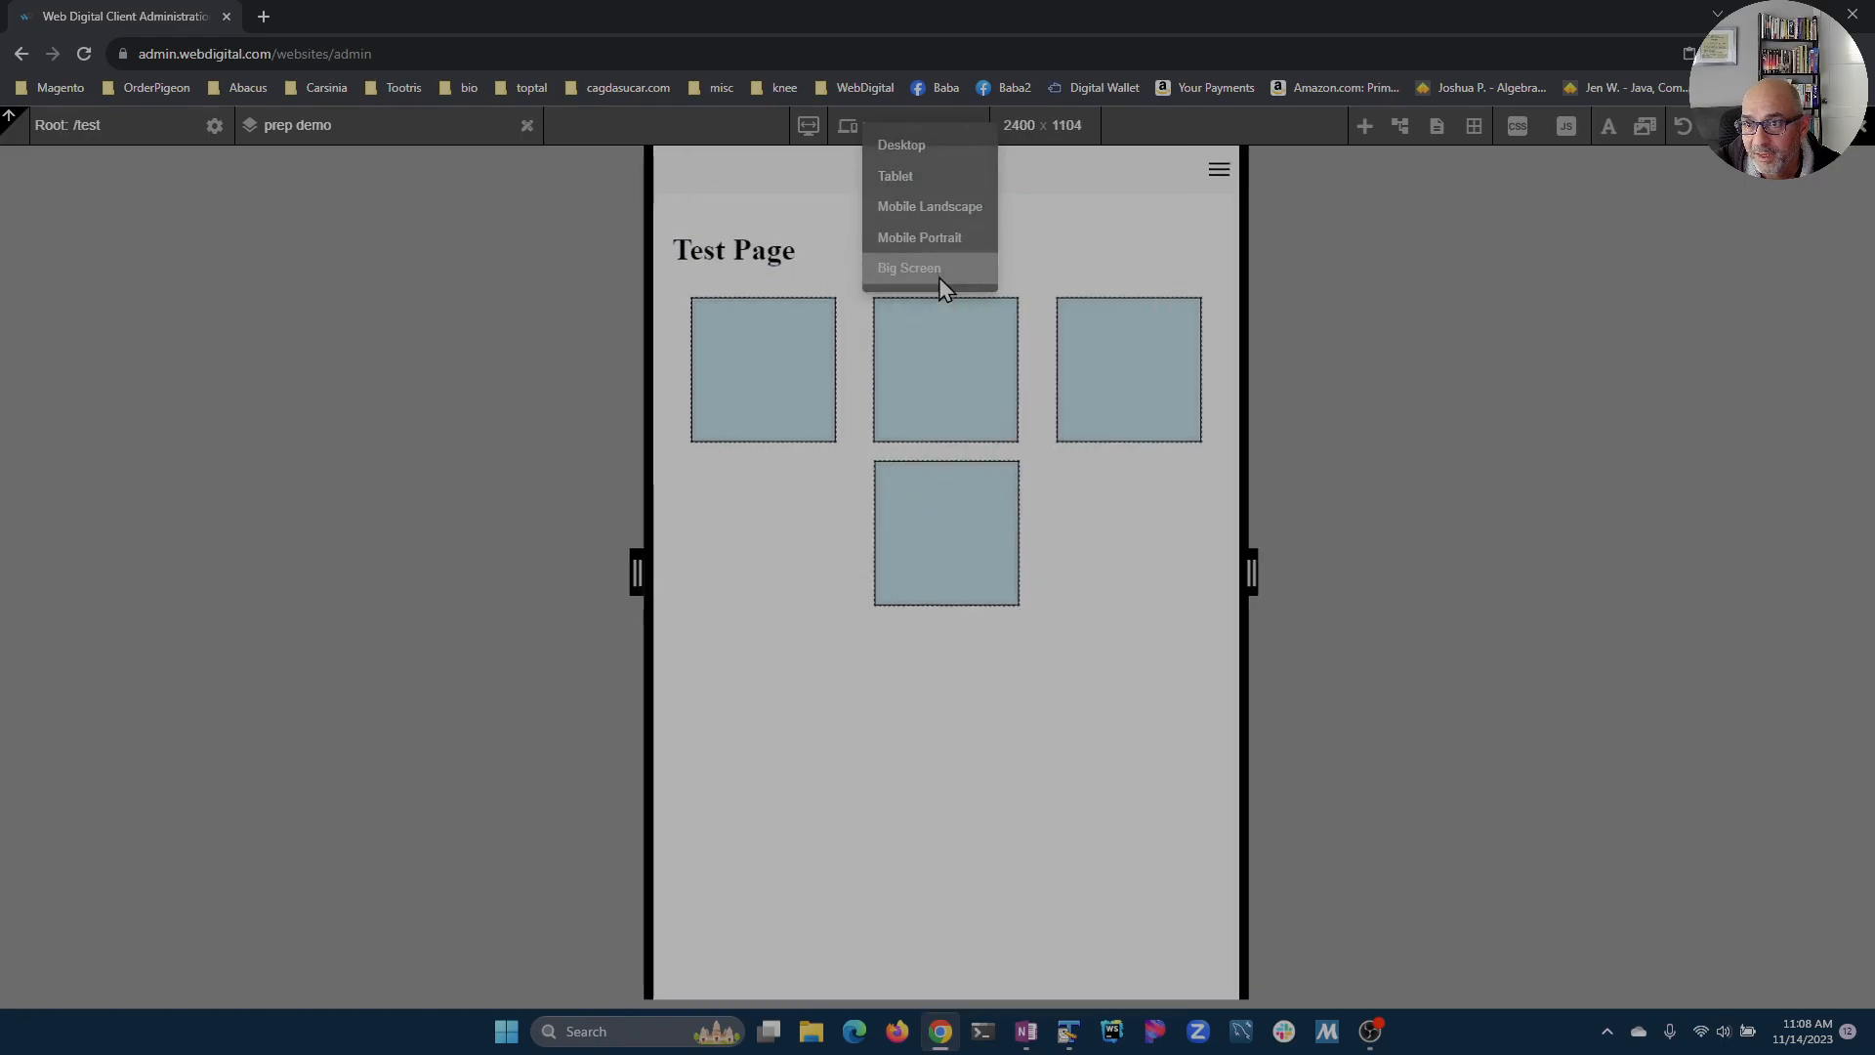
Step: Open the commit dialog and expand the Views change entry to review the added Big Screen view
{"action": "left_click", "coordinate": [1825, 126]}
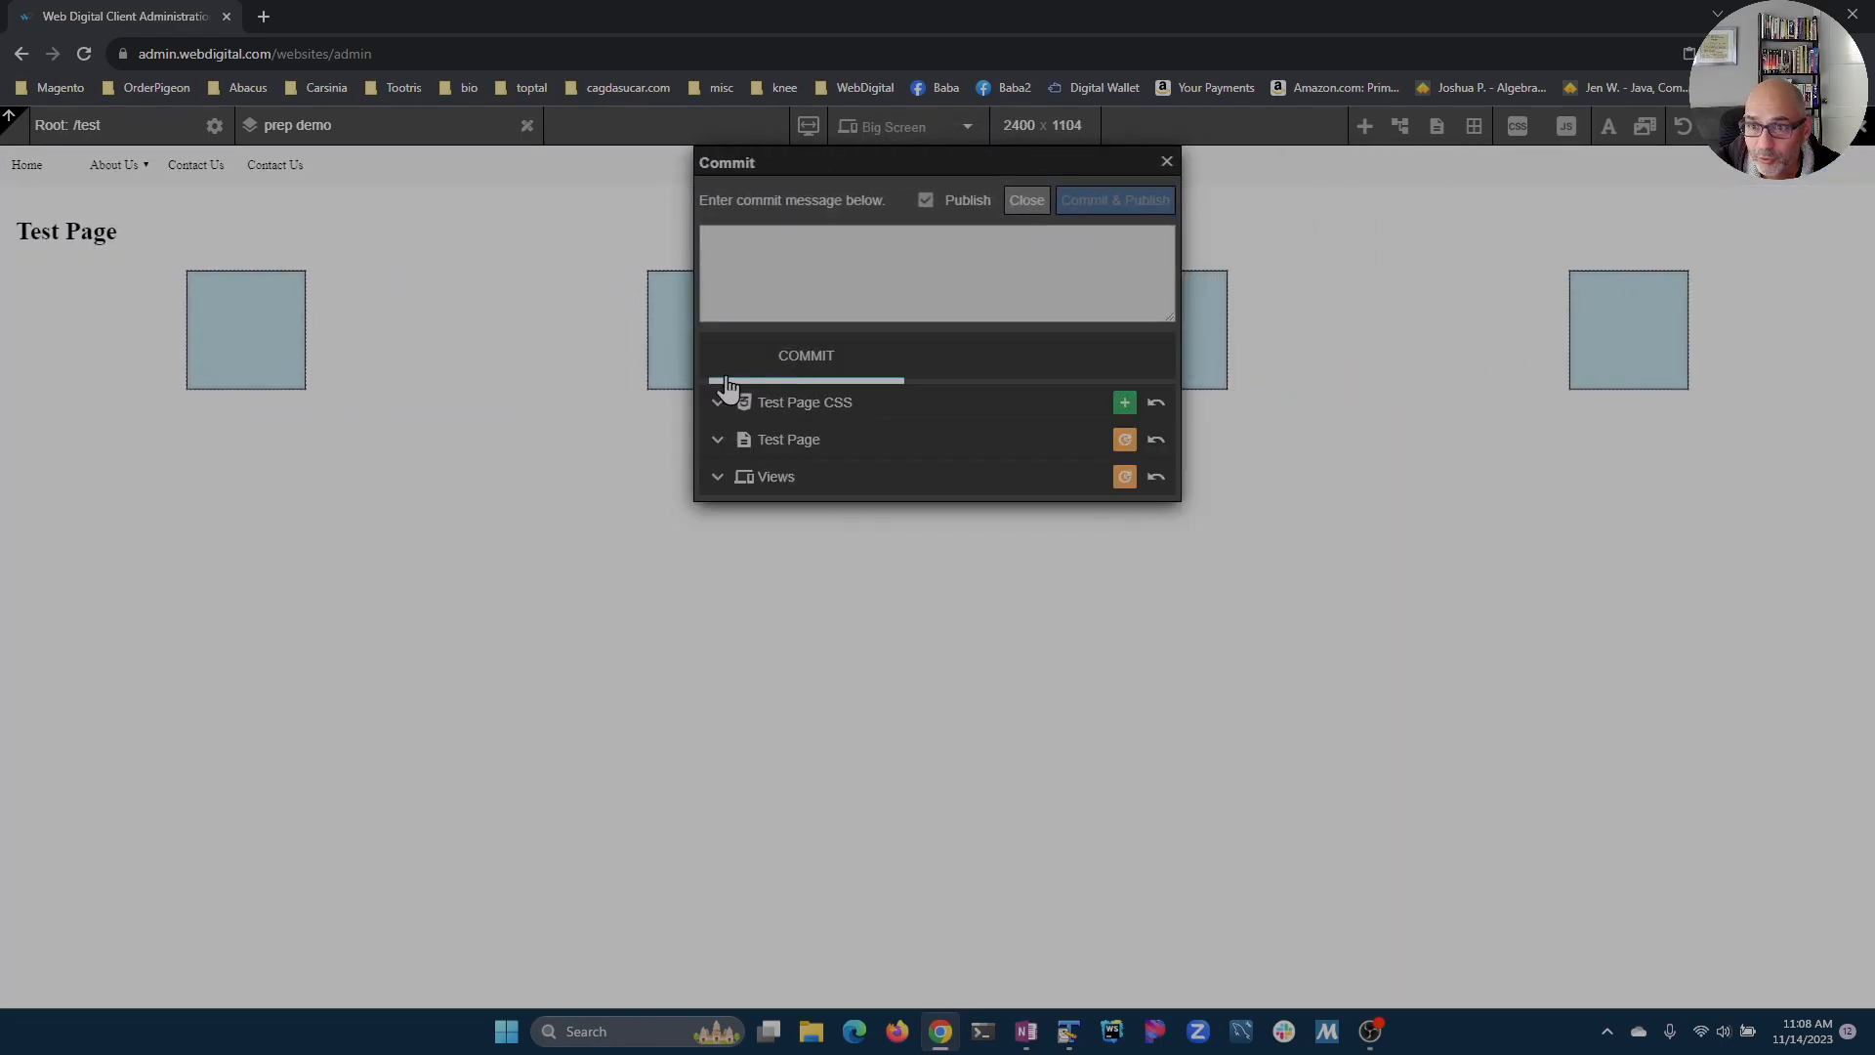
{"action": "left_click", "coordinate": [719, 477]}
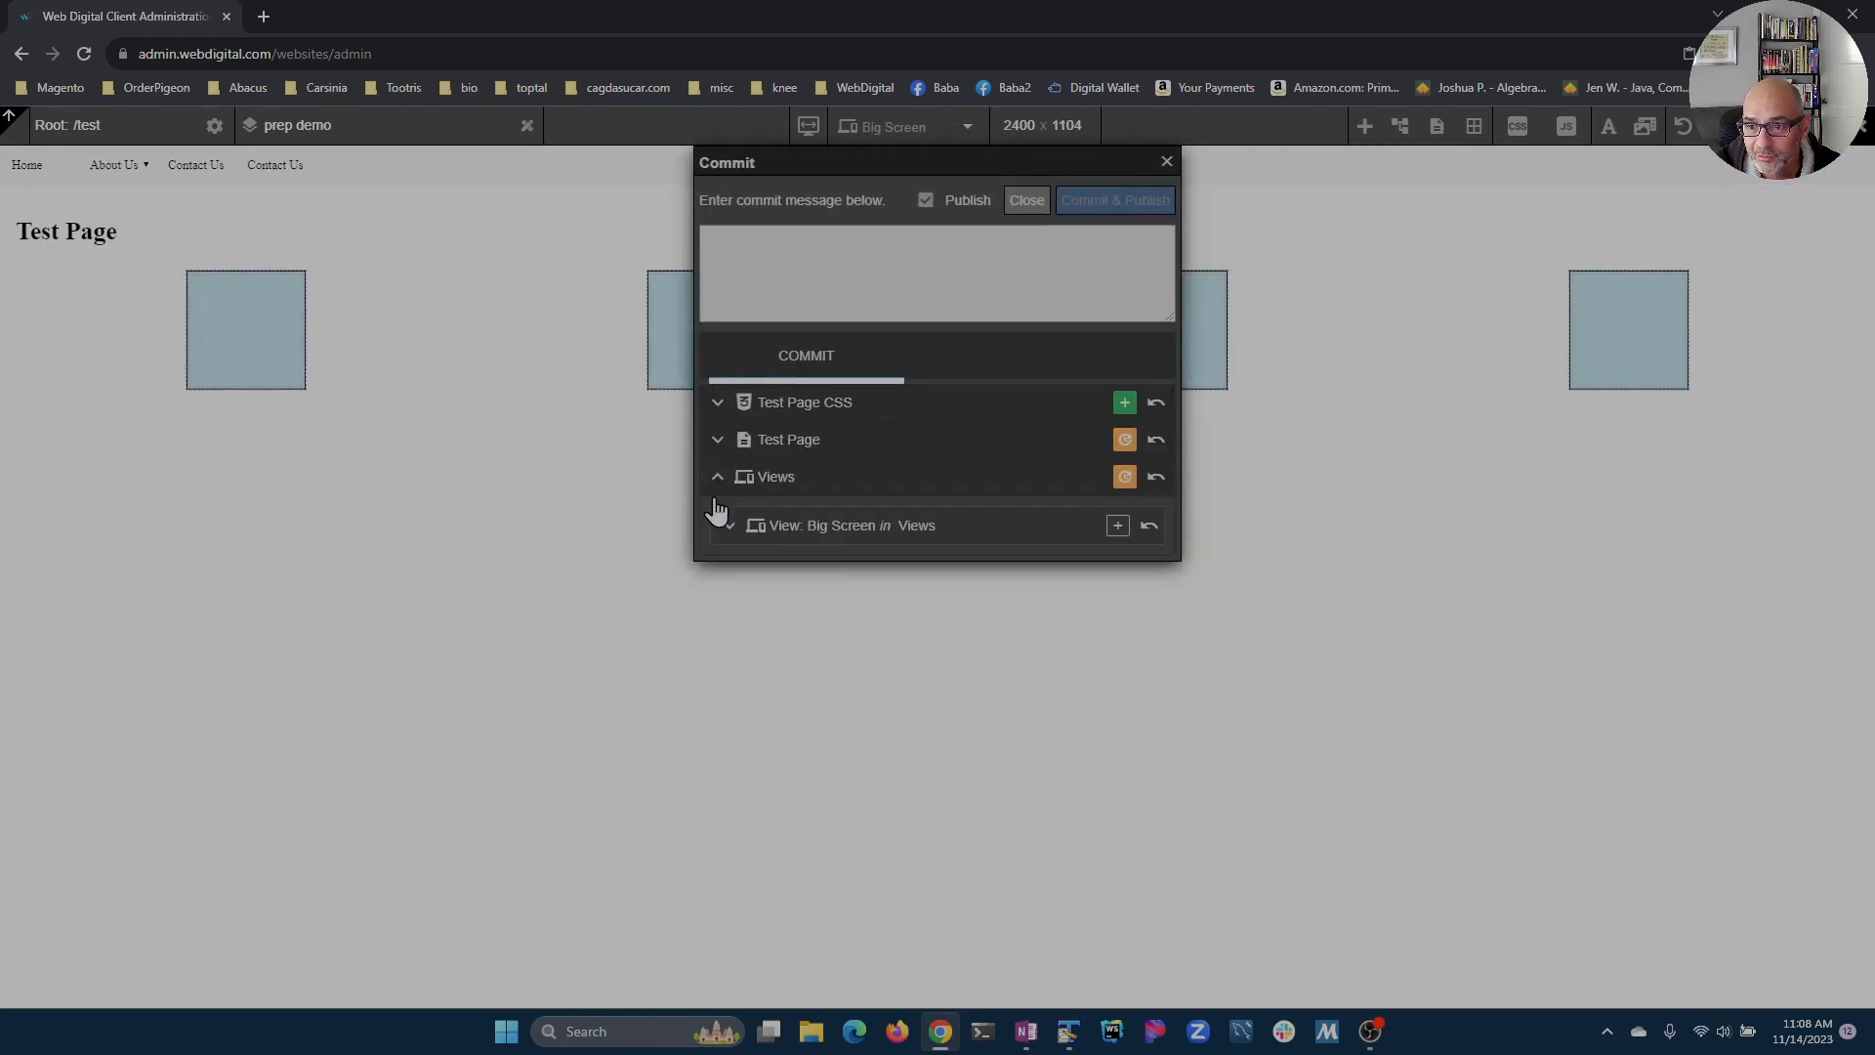
{"action": "left_click", "coordinate": [729, 526]}
{"action": "left_click", "coordinate": [707, 478]}
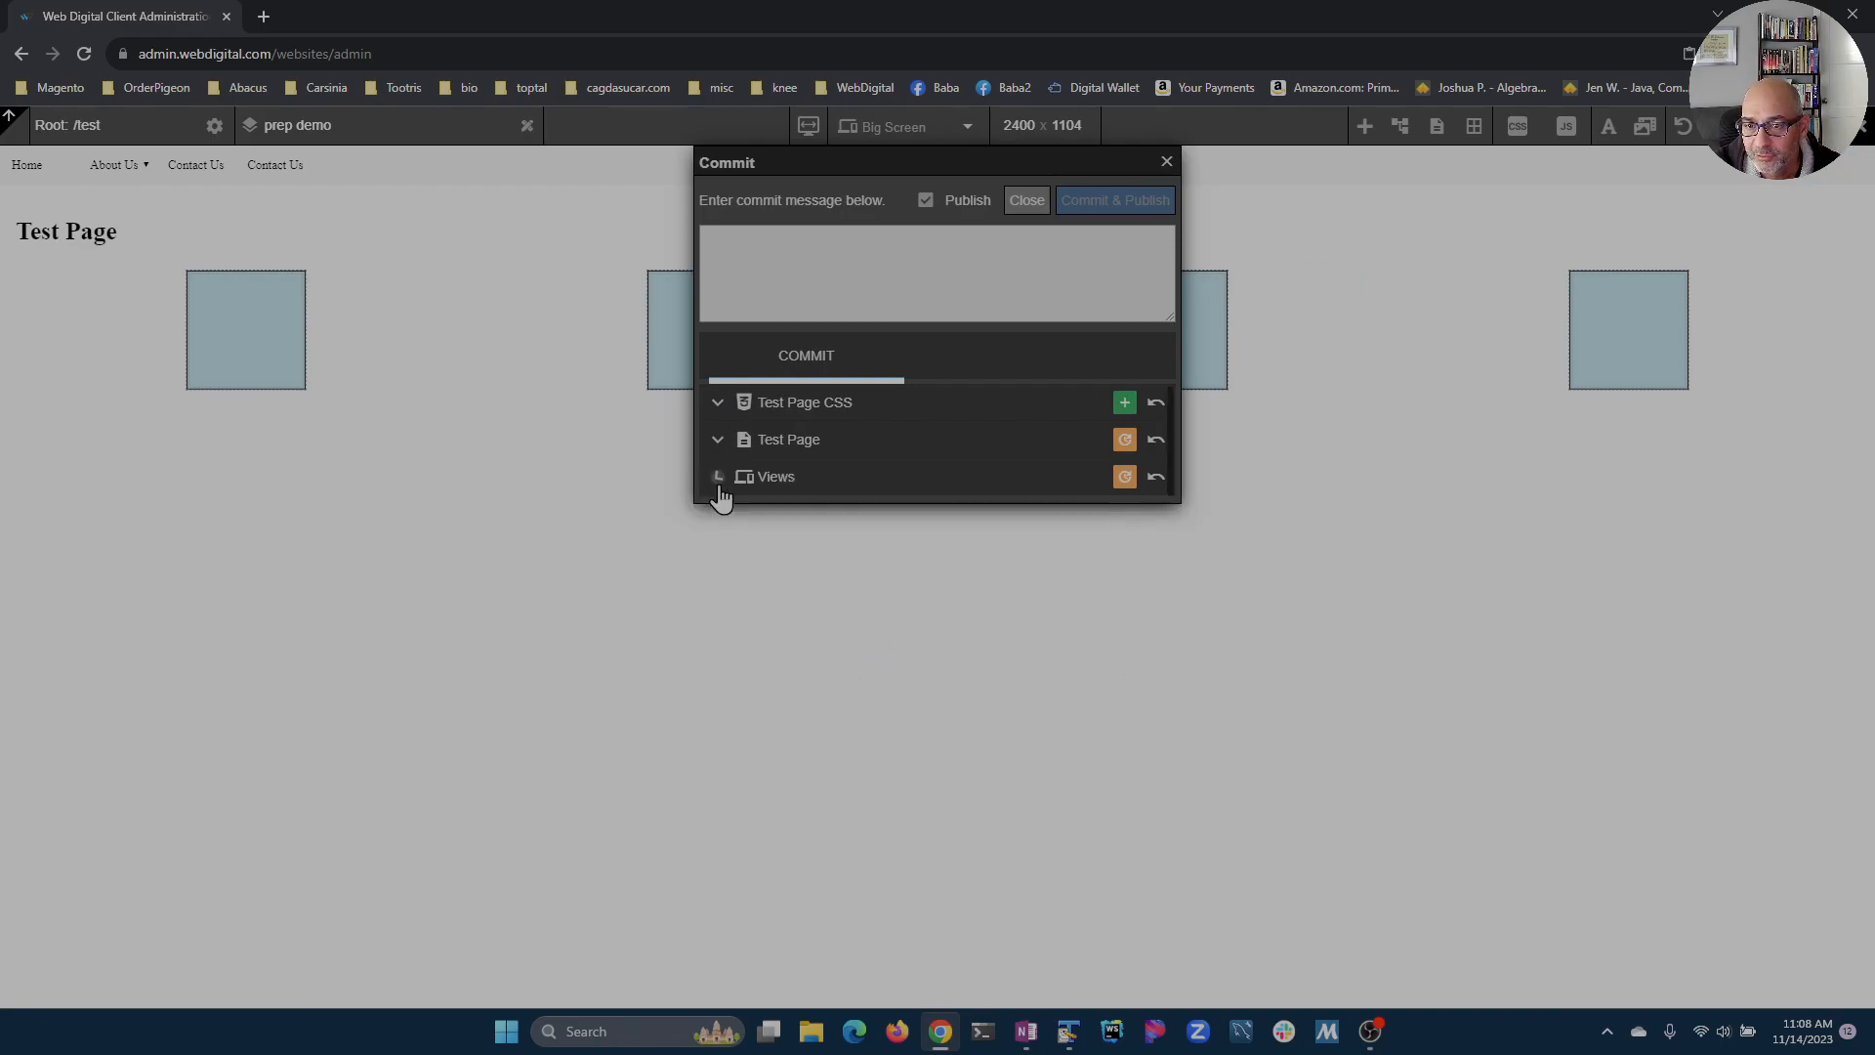